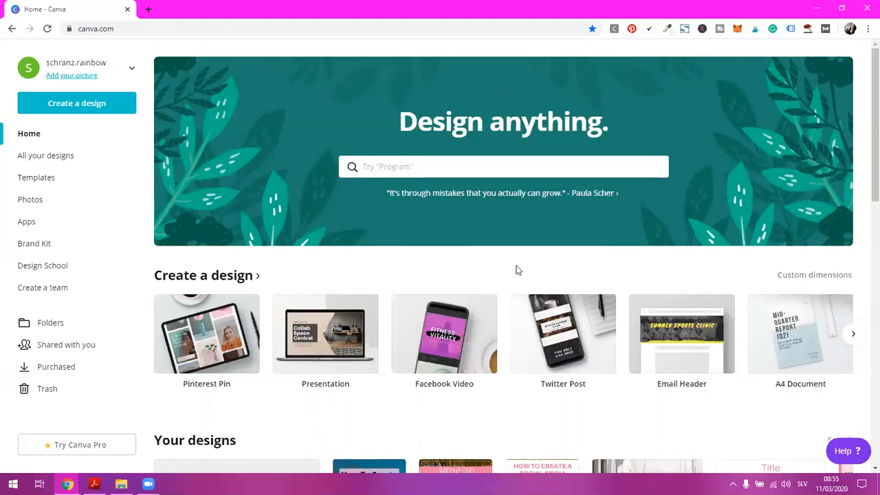
Find the Pinterest Pin format (1000 × 1500 px) and start a blank design with it
{"action": "left_click", "coordinate": [419, 162]}
{"action": "type", "text": "Pin"}
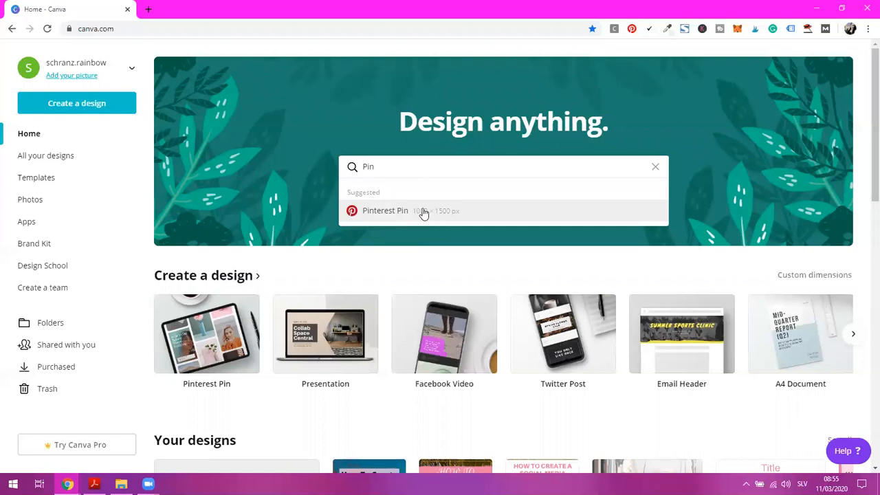
{"action": "left_click", "coordinate": [814, 276]}
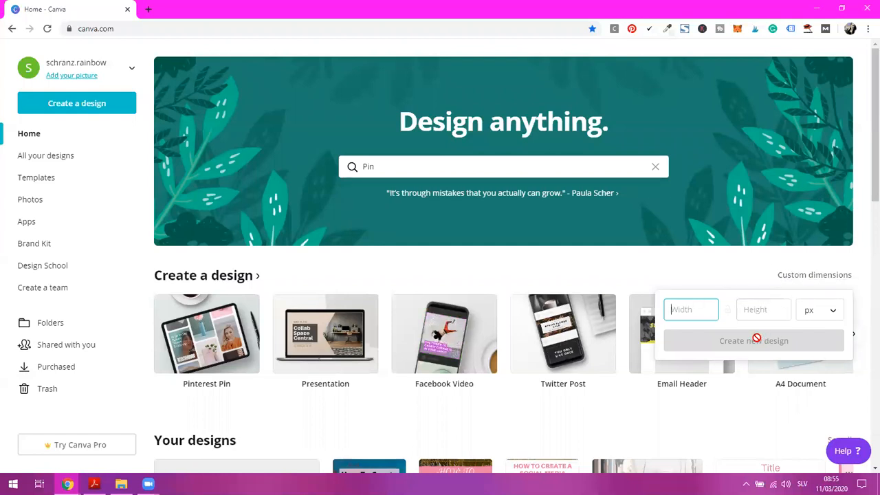
{"action": "left_click", "coordinate": [410, 166]}
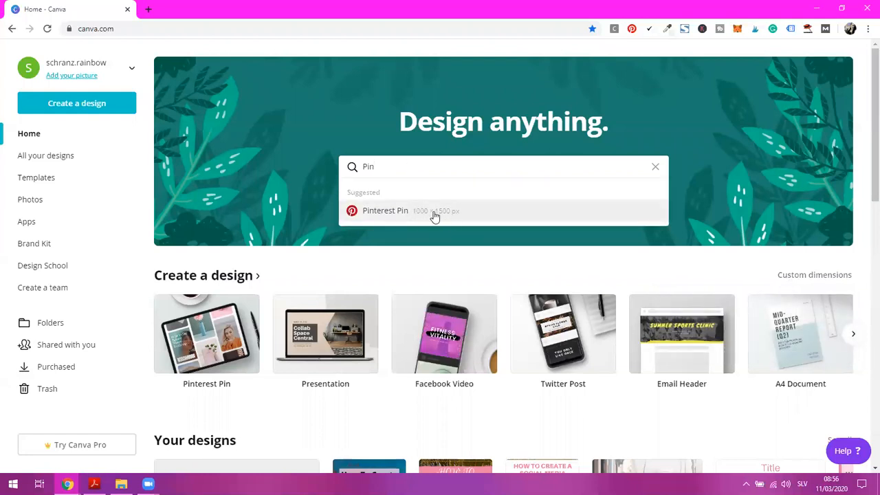
{"action": "left_click", "coordinate": [403, 212]}
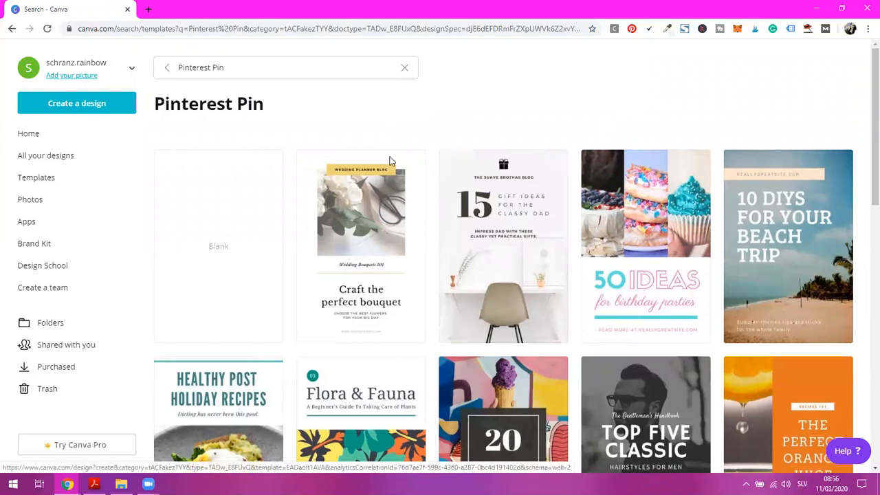
{"action": "left_click", "coordinate": [220, 250]}
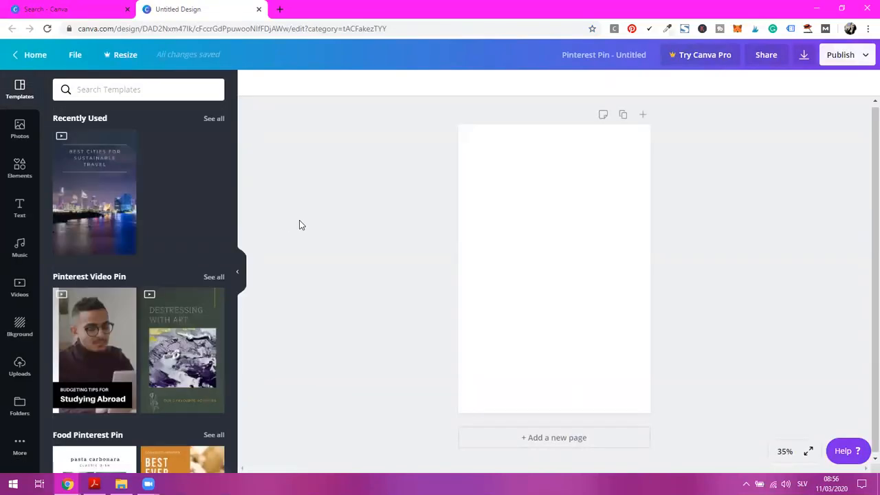
{"action": "left_click", "coordinate": [89, 10]}
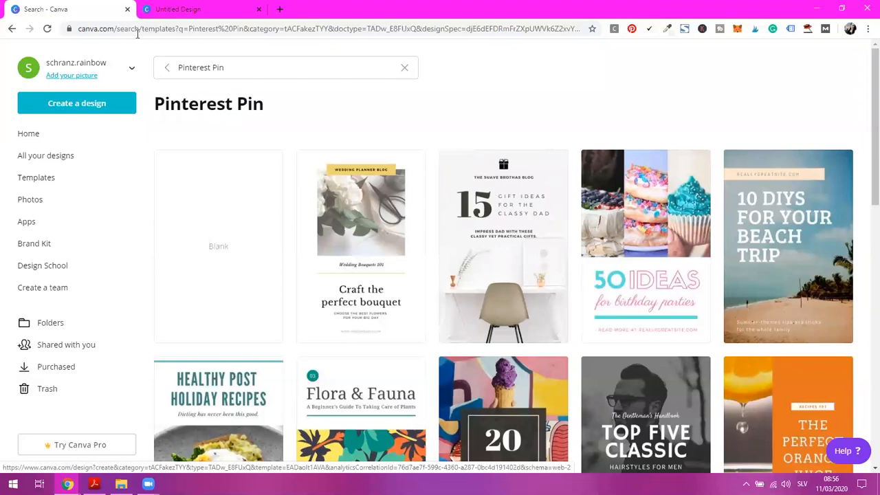
{"action": "left_click", "coordinate": [184, 10]}
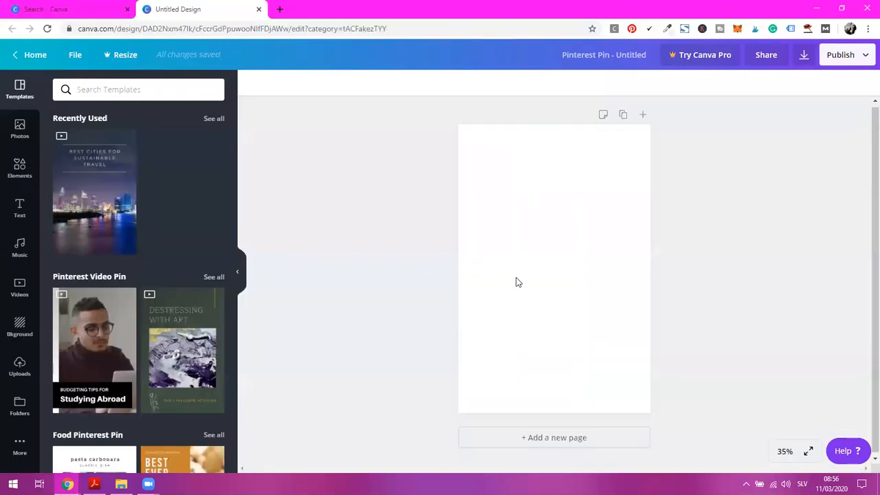
Add the recently used dark palm tree photo with the blue and pink sky and enlarge it to fill the page
{"action": "left_click", "coordinate": [23, 137]}
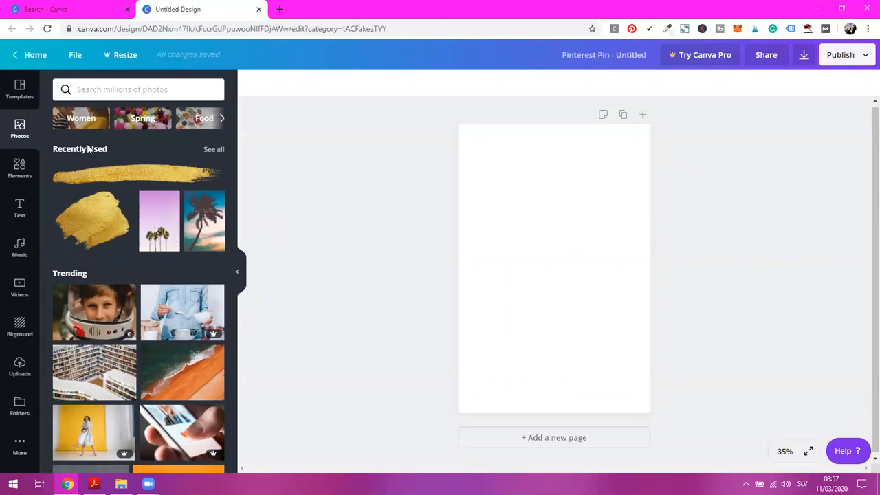
{"action": "left_click", "coordinate": [203, 231]}
{"action": "left_click_drag", "start_coordinate": [583, 267], "coordinate": [564, 238]}
{"action": "left_click_drag", "start_coordinate": [583, 289], "coordinate": [583, 288]}
{"action": "left_click_drag", "start_coordinate": [612, 354], "coordinate": [650, 405]}
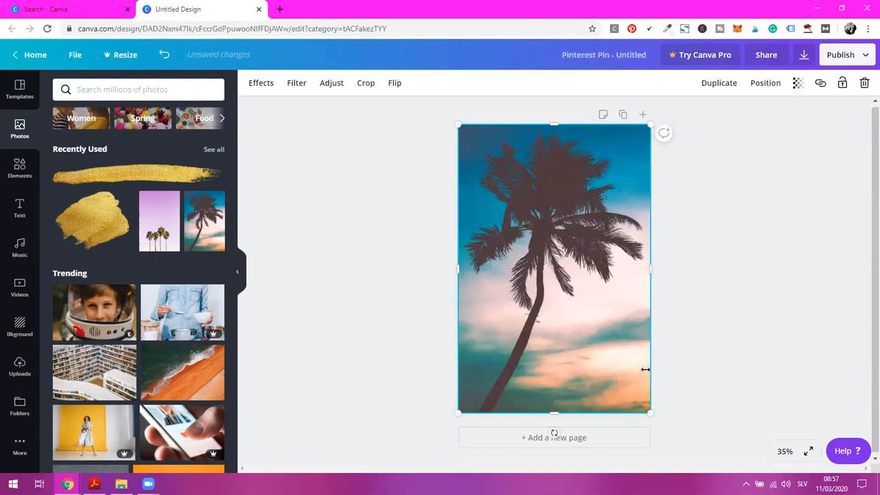
{"action": "left_click", "coordinate": [704, 278]}
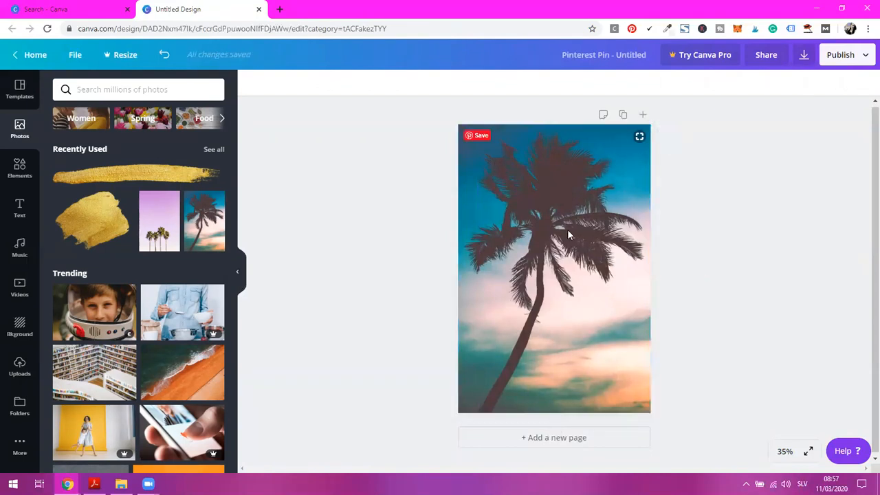
Try the "Cue the confetti" font combination on the lower part of the pin, then delete the whole text group
{"action": "left_click", "coordinate": [19, 209]}
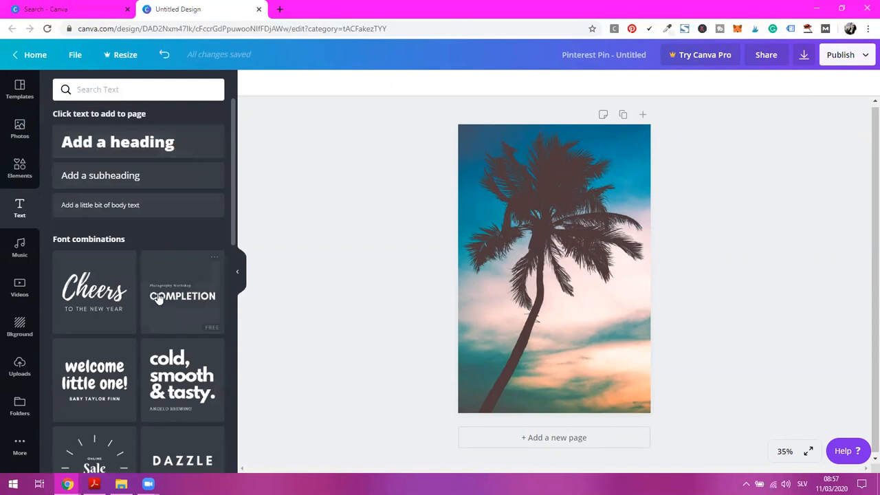
{"action": "scroll", "coordinate": [178, 280], "scroll_direction": "down", "scroll_amount": 1}
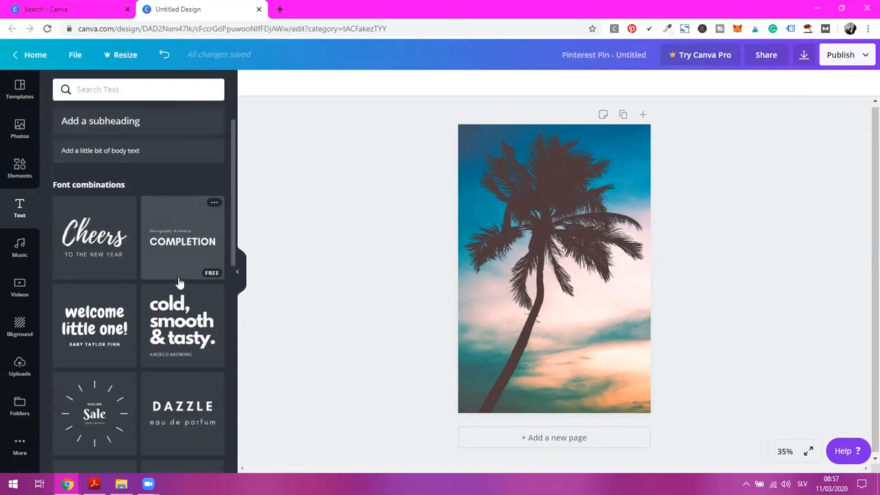
{"action": "scroll", "coordinate": [177, 283], "scroll_direction": "down", "scroll_amount": 2}
{"action": "scroll", "coordinate": [158, 238], "scroll_direction": "up", "scroll_amount": 4}
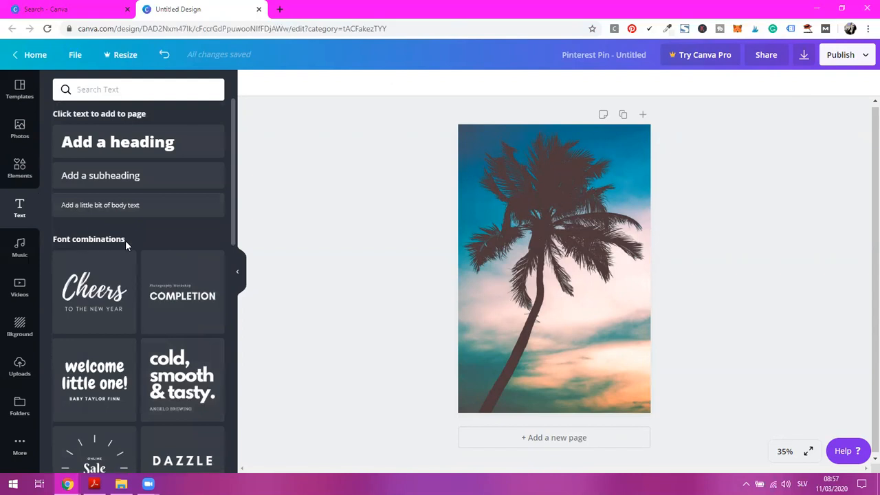
{"action": "scroll", "coordinate": [125, 240], "scroll_direction": "down", "scroll_amount": 6}
{"action": "scroll", "coordinate": [161, 271], "scroll_direction": "down", "scroll_amount": 1}
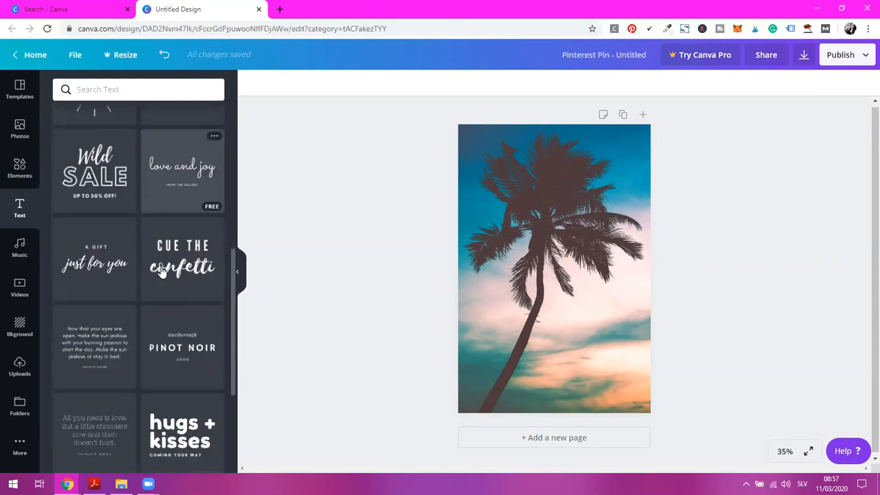
{"action": "left_click", "coordinate": [180, 261]}
{"action": "left_click_drag", "start_coordinate": [571, 273], "coordinate": [604, 339]}
{"action": "left_click", "coordinate": [569, 352]}
{"action": "left_click_drag", "start_coordinate": [539, 351], "coordinate": [722, 336]}
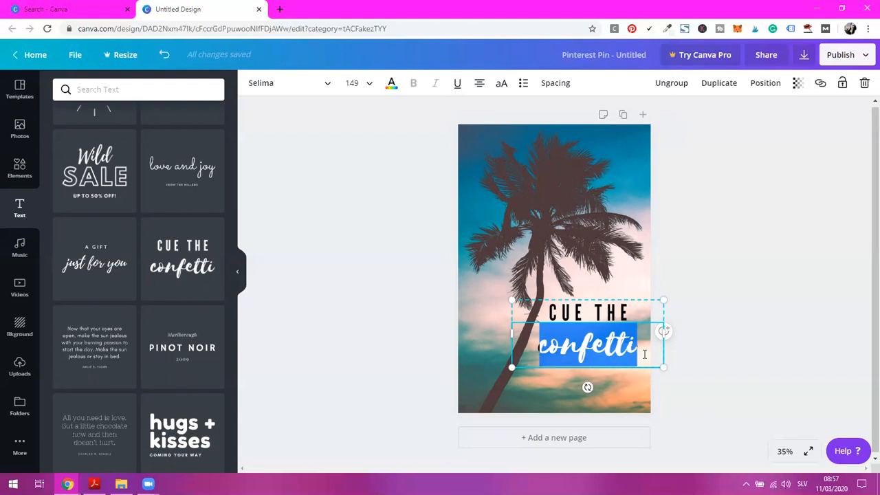
{"action": "left_click", "coordinate": [863, 82]}
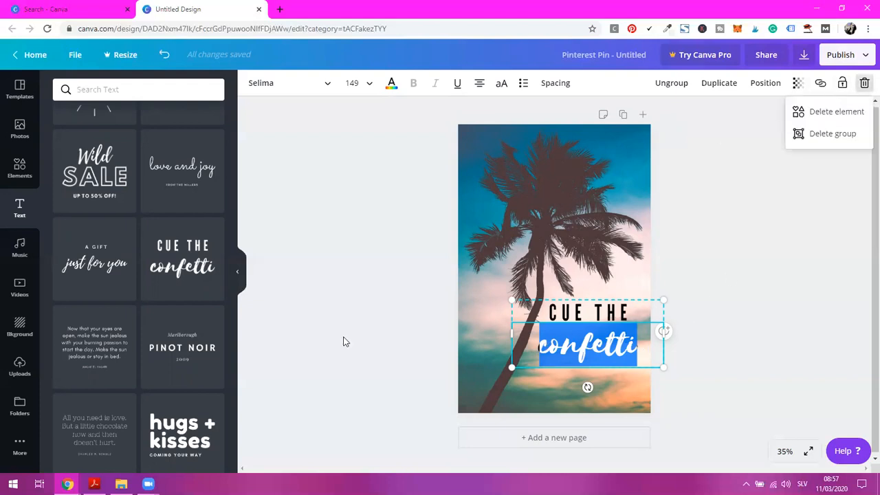
{"action": "left_click", "coordinate": [828, 133]}
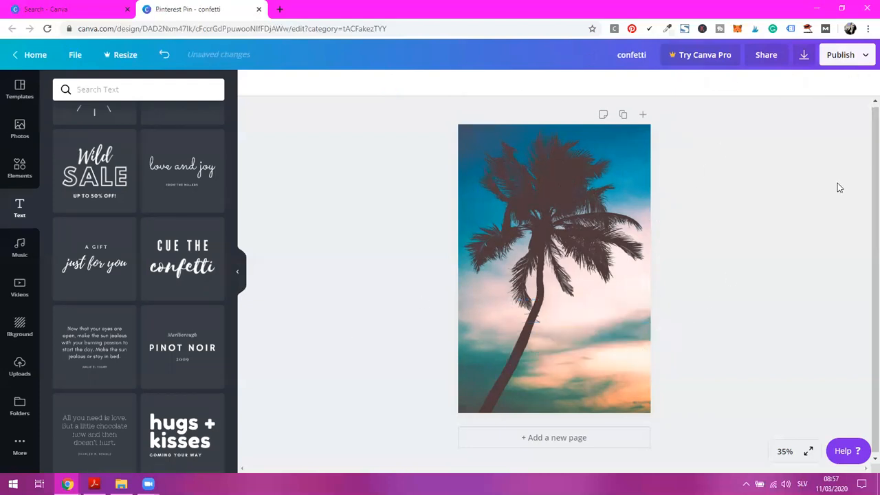
Try the "cold, smooth & tasty." font combination on the pin, then delete it
{"action": "scroll", "coordinate": [162, 244], "scroll_direction": "up", "scroll_amount": 2}
{"action": "scroll", "coordinate": [162, 247], "scroll_direction": "up", "scroll_amount": 3}
{"action": "left_click", "coordinate": [162, 249]}
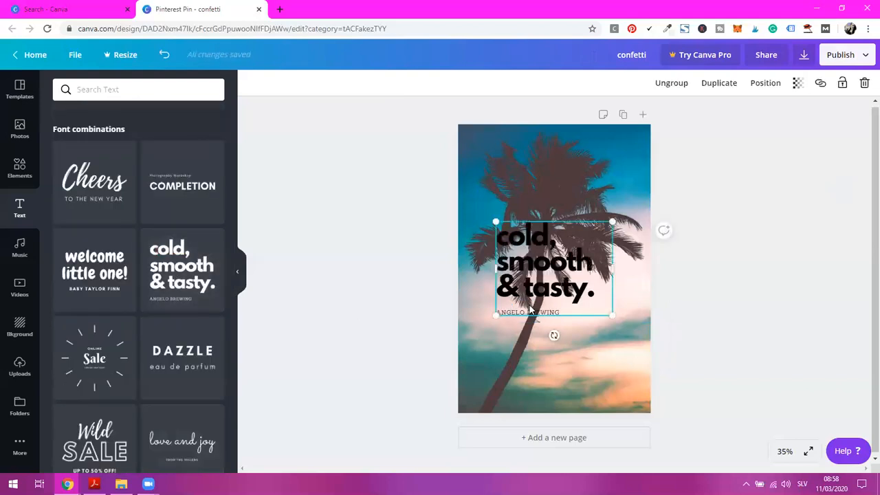
{"action": "left_click", "coordinate": [864, 82]}
Add a heading text, enlarge it to about font size 56.8 and move it over the palm crown near the page top
{"action": "scroll", "coordinate": [117, 244], "scroll_direction": "up", "scroll_amount": 3}
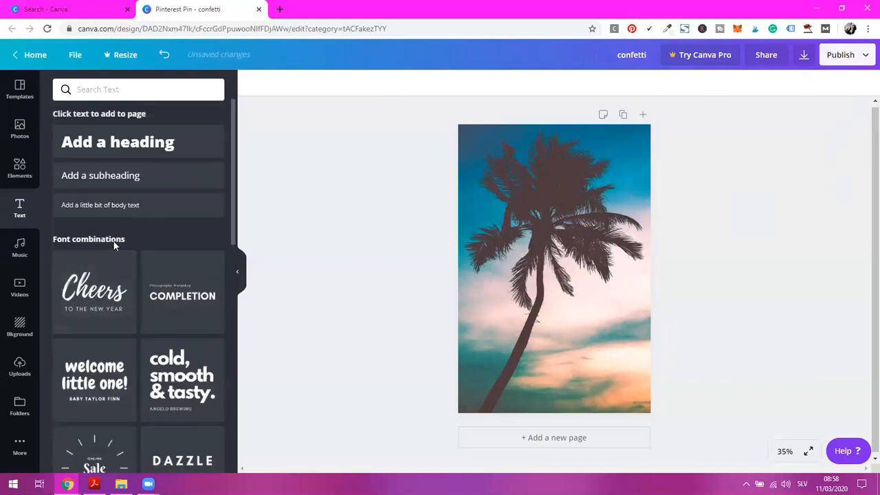
{"action": "left_click", "coordinate": [130, 146]}
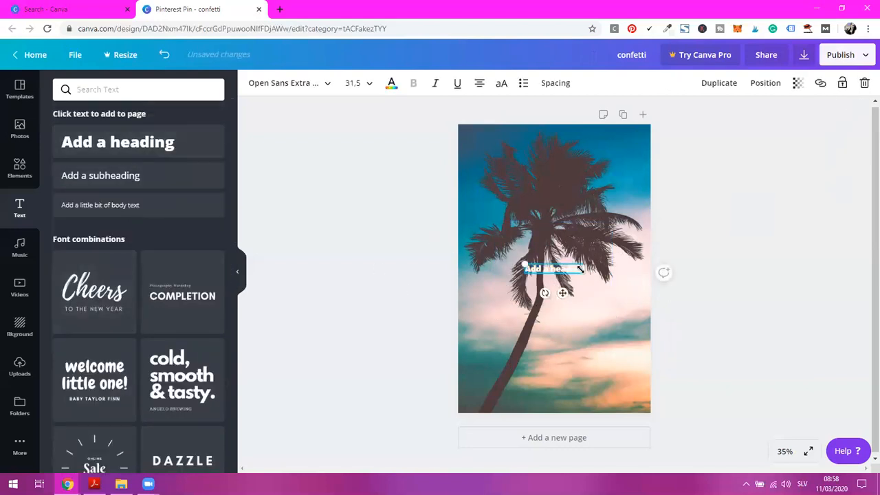
{"action": "left_click_drag", "start_coordinate": [606, 292], "coordinate": [646, 305]}
{"action": "left_click_drag", "start_coordinate": [569, 298], "coordinate": [560, 197]}
Search the fonts for Aileron and set the heading's font to Aileron Heavy
{"action": "left_click", "coordinate": [106, 90]}
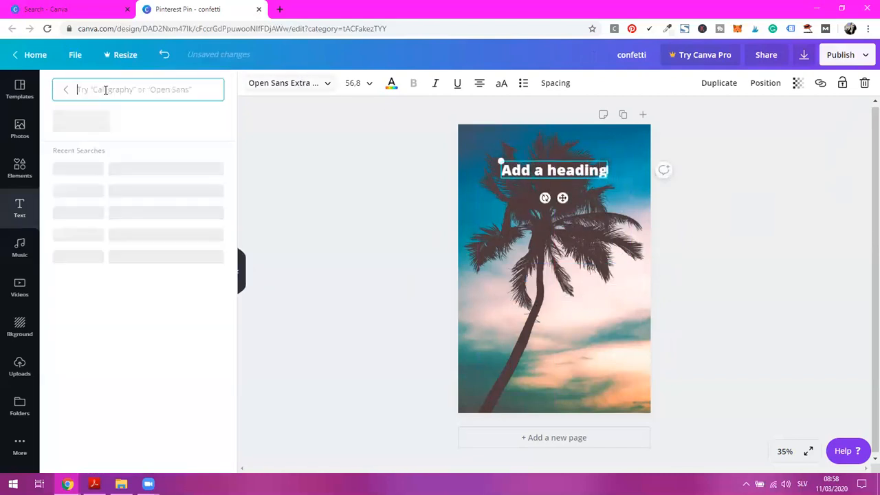
{"action": "type", "text": "Aile"}
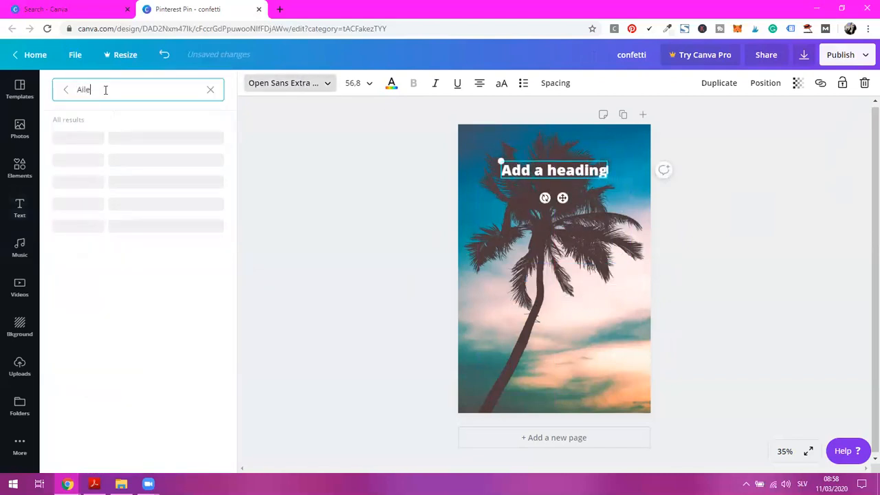
{"action": "key", "text": "BackSpace"}
{"action": "key", "text": "BackSpace"}
{"action": "key", "text": "BackSpace"}
{"action": "key", "text": "BackSpace"}
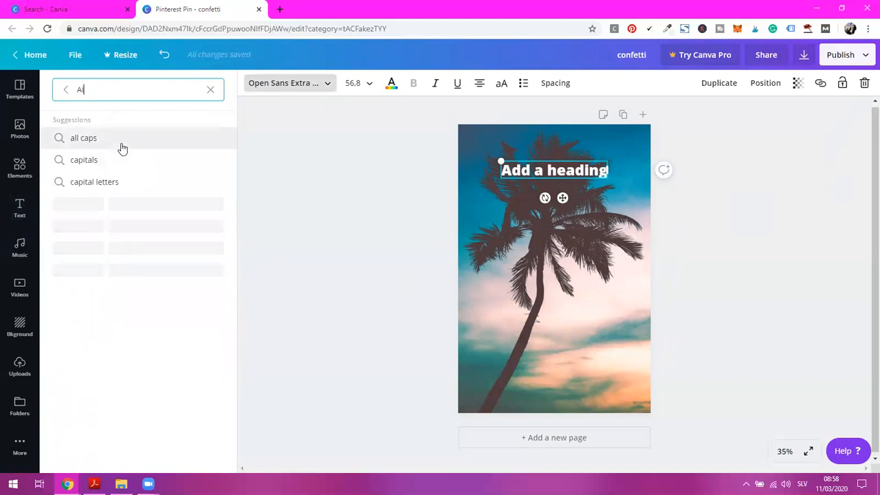
{"action": "left_click", "coordinate": [296, 85]}
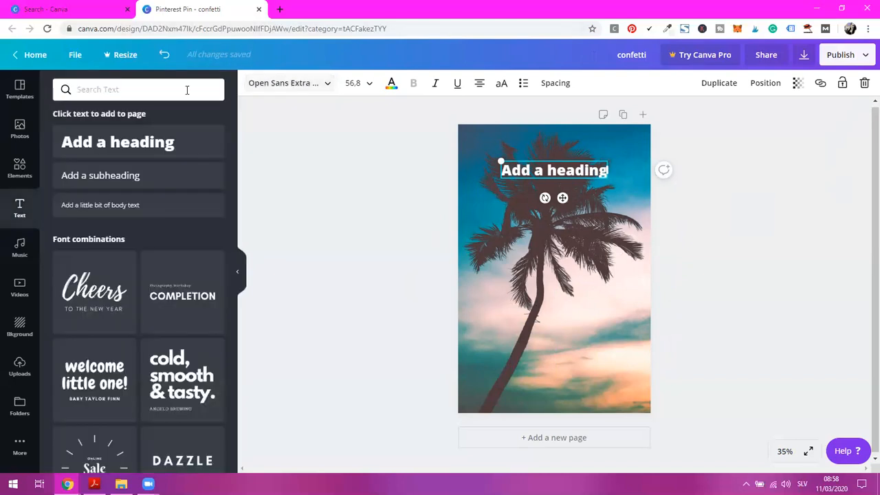
{"action": "type", "text": "Ailero"}
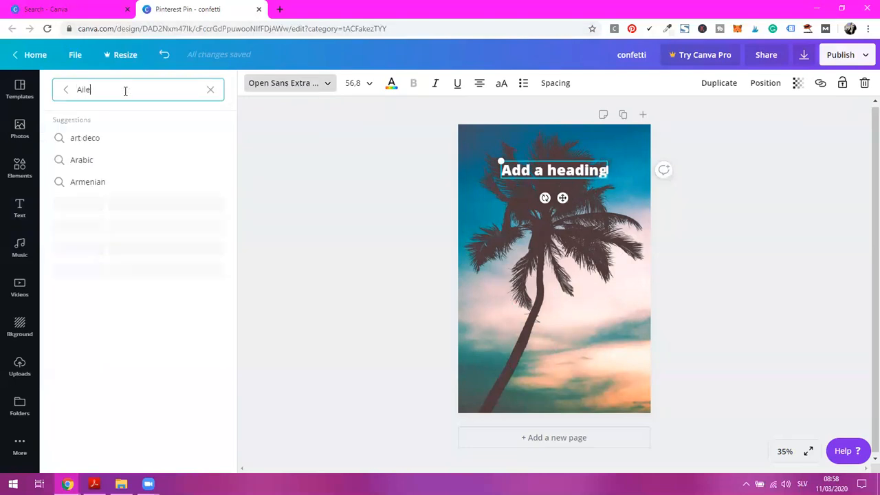
{"action": "left_click", "coordinate": [118, 160]}
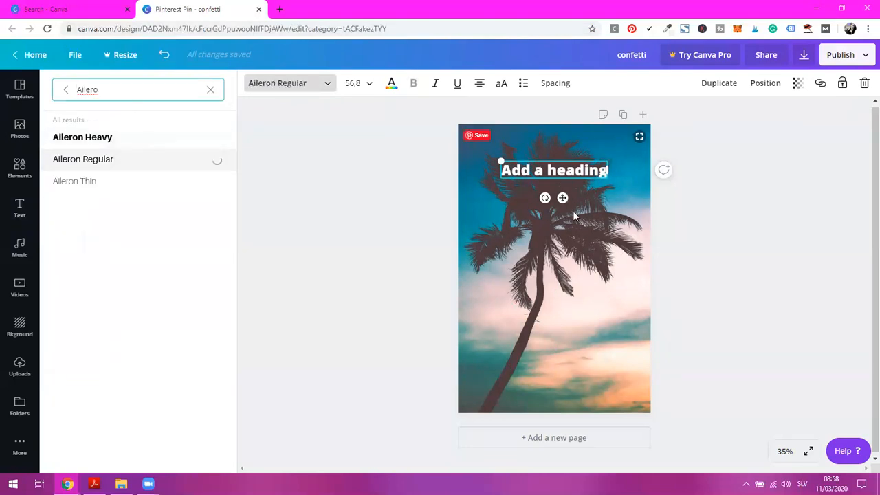
{"action": "left_click", "coordinate": [115, 137]}
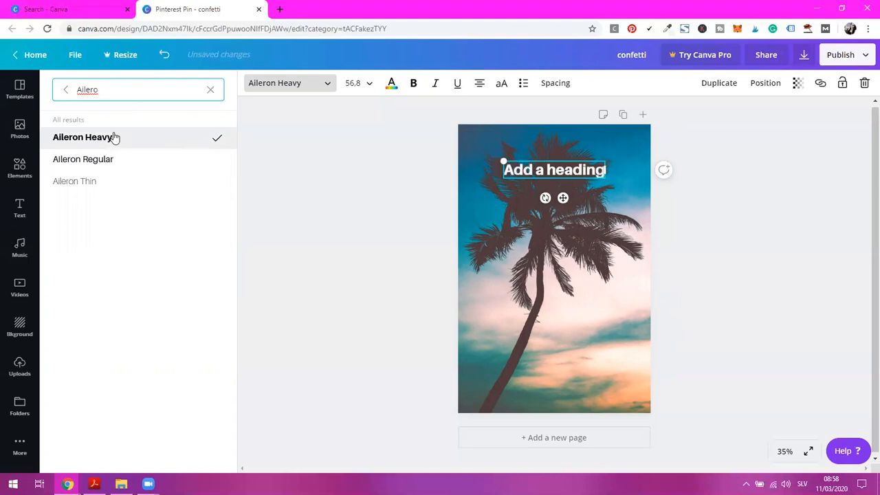
Duplicate the heading, move the copy straight down near the page bottom and set its font to Aileron Regular
{"action": "left_click", "coordinate": [721, 86]}
{"action": "left_click_drag", "start_coordinate": [563, 199], "coordinate": [563, 404]}
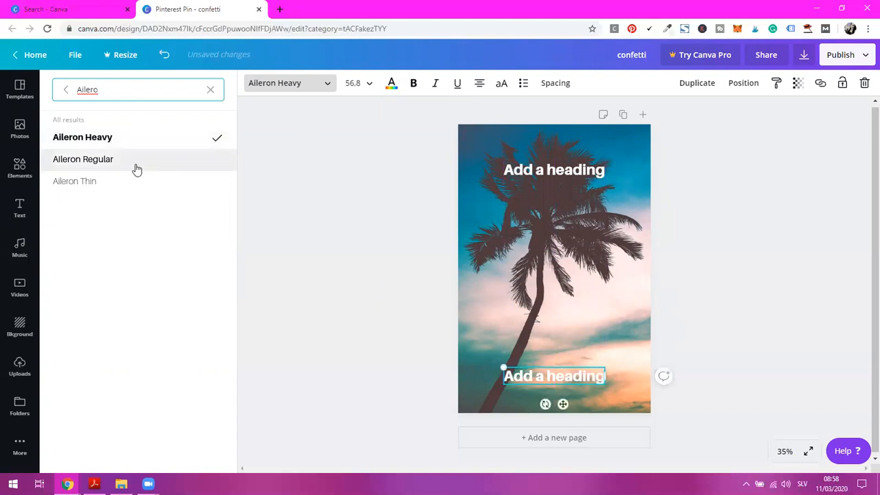
{"action": "left_click", "coordinate": [137, 160]}
{"action": "left_click", "coordinate": [561, 172]}
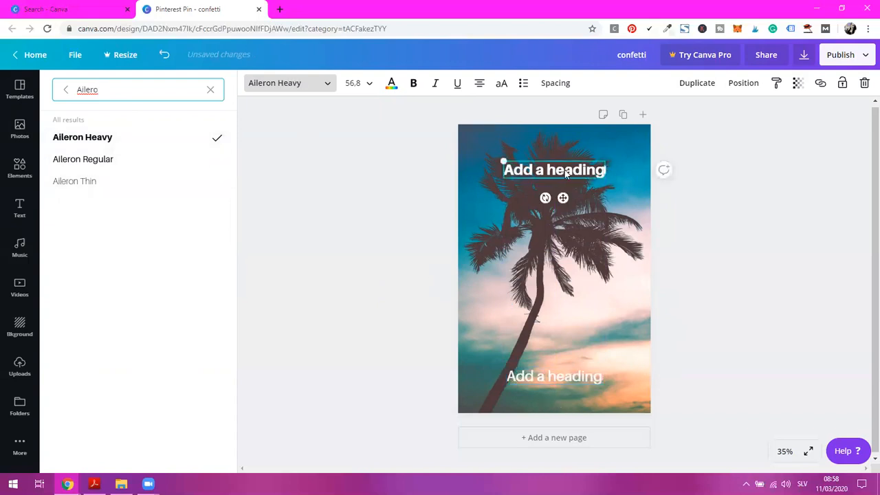
{"action": "left_click", "coordinate": [579, 376]}
{"action": "left_click", "coordinate": [580, 375]}
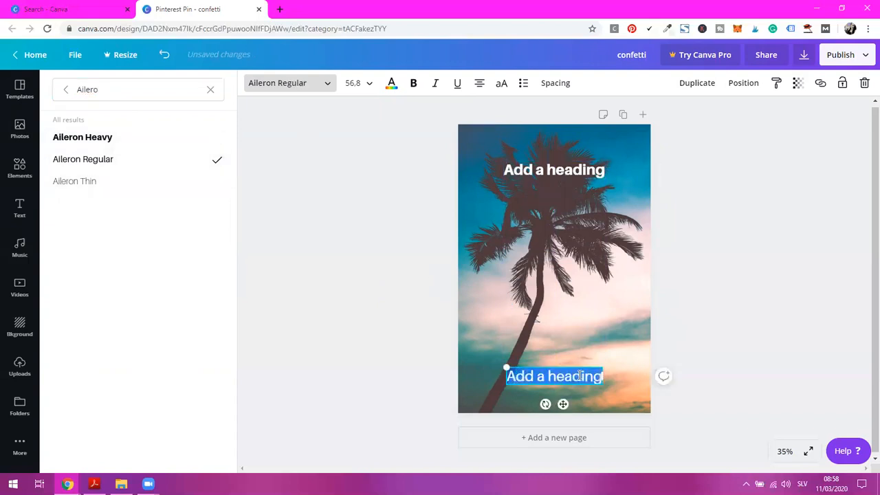
{"action": "type", "text": "www"}
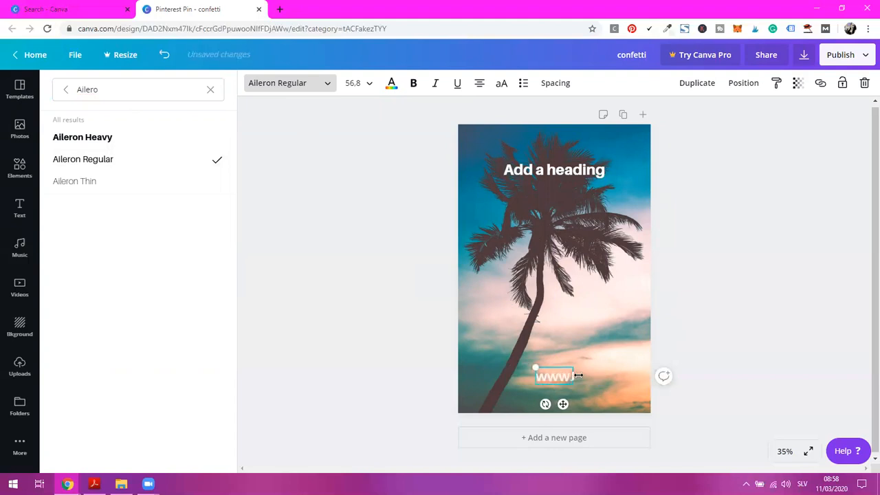
{"action": "type", "text": ".BigIncomeParadise.com"}
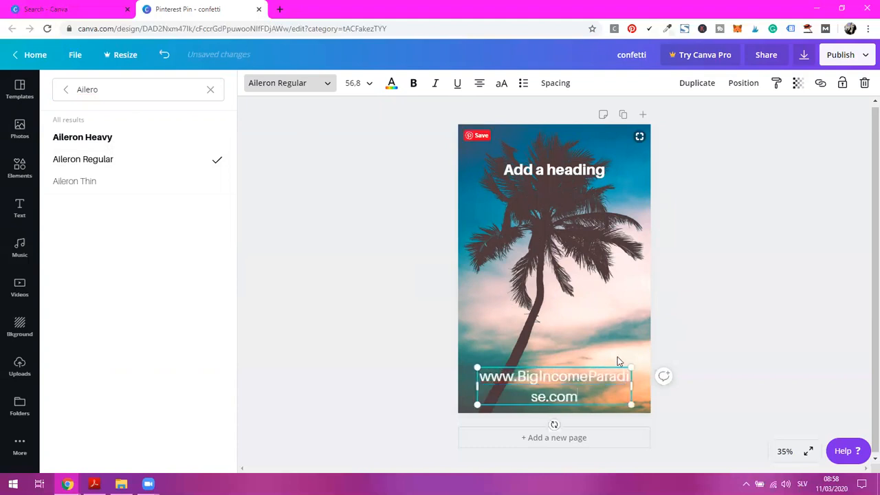
Widen the website address text box to about 1,054 so it fits on one line, and set its font size to 32
{"action": "left_click_drag", "start_coordinate": [631, 387], "coordinate": [681, 387]}
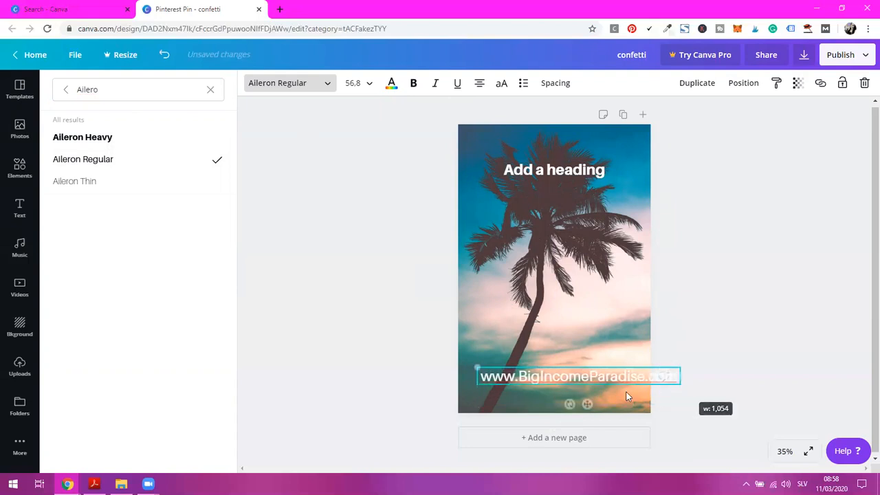
{"action": "left_click", "coordinate": [365, 83]}
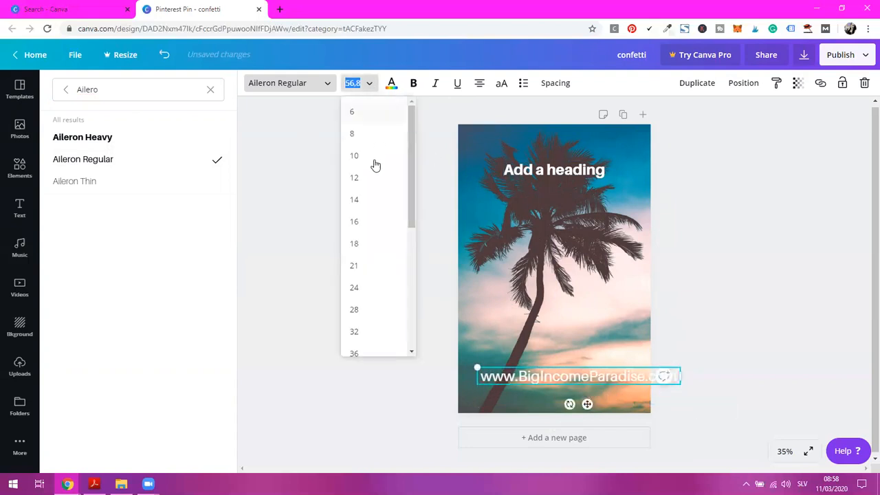
{"action": "left_click", "coordinate": [354, 331]}
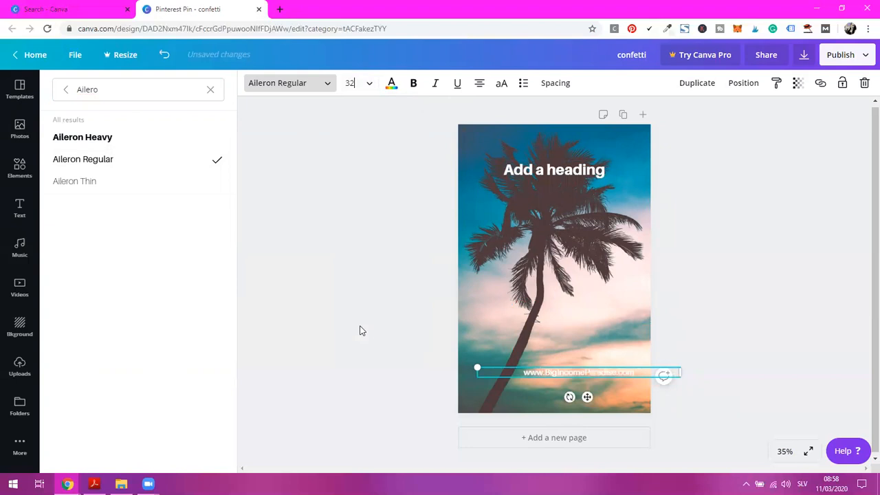
Move the website address down to the bottom edge of the page and centre it horizontally
{"action": "left_click_drag", "start_coordinate": [589, 394], "coordinate": [566, 425]}
{"action": "left_click", "coordinate": [716, 352]}
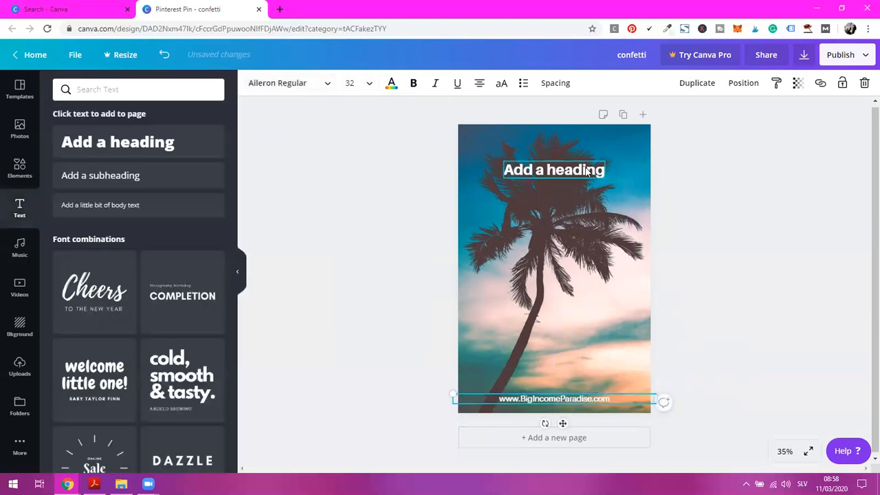
Replace the heading's text with "How To Create"
{"action": "left_click", "coordinate": [587, 172]}
{"action": "left_click", "coordinate": [580, 169]}
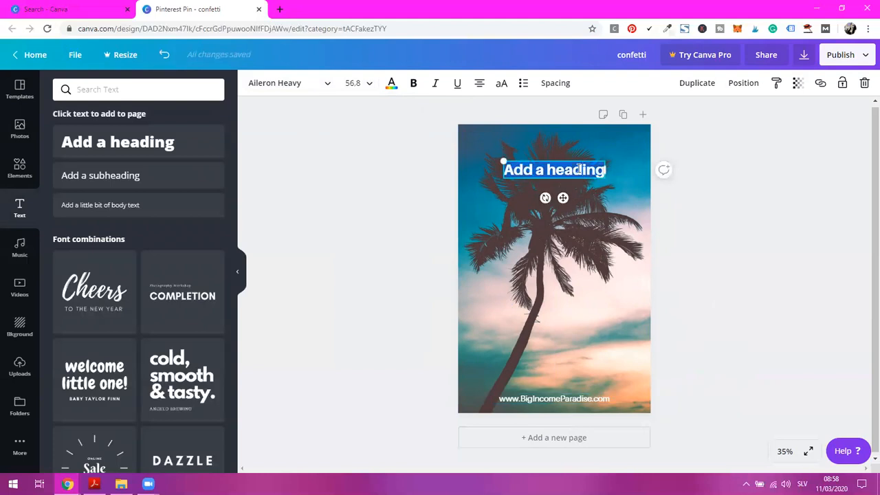
{"action": "type", "text": "How"}
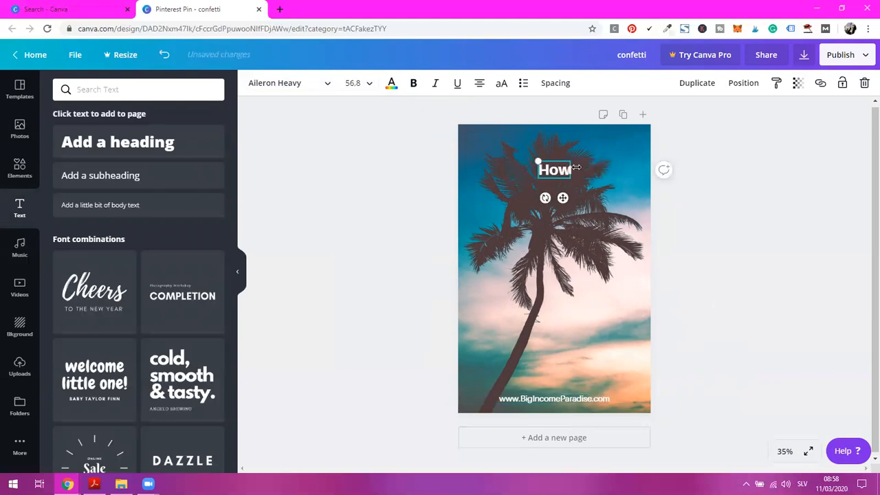
{"action": "type", "text": " To Create"}
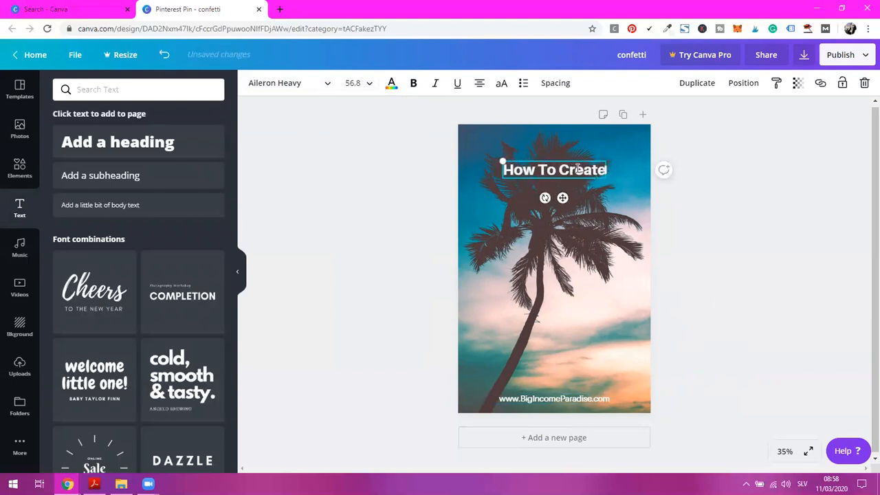
{"action": "key", "text": "Return"}
{"action": "key", "text": "BackSpace"}
Enlarge the "How To Create" heading to about size 74.6, centre it near the page top and duplicate it
{"action": "left_click_drag", "start_coordinate": [600, 175], "coordinate": [639, 184]}
{"action": "mouse_move", "coordinate": [580, 203]}
{"action": "left_mouse_down"}
{"action": "mouse_move", "coordinate": [563, 192]}
{"action": "mouse_move", "coordinate": [575, 193]}
{"action": "left_mouse_up"}
{"action": "left_click", "coordinate": [697, 83]}
Search the fonts for "euph" and set the duplicated heading's font to Euphoria Script
{"action": "left_click", "coordinate": [567, 194]}
{"action": "key", "text": "ctrl+a"}
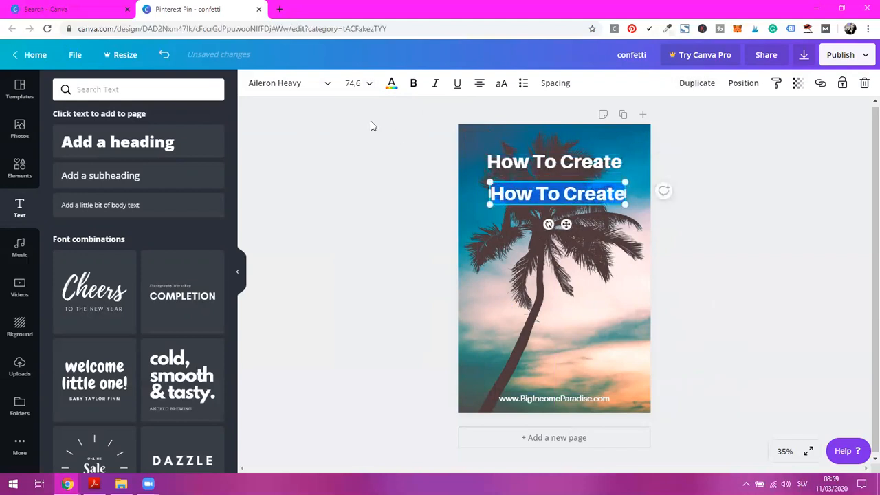
{"action": "left_click", "coordinate": [248, 88]}
{"action": "left_click", "coordinate": [141, 93]}
{"action": "type", "text": "ea"}
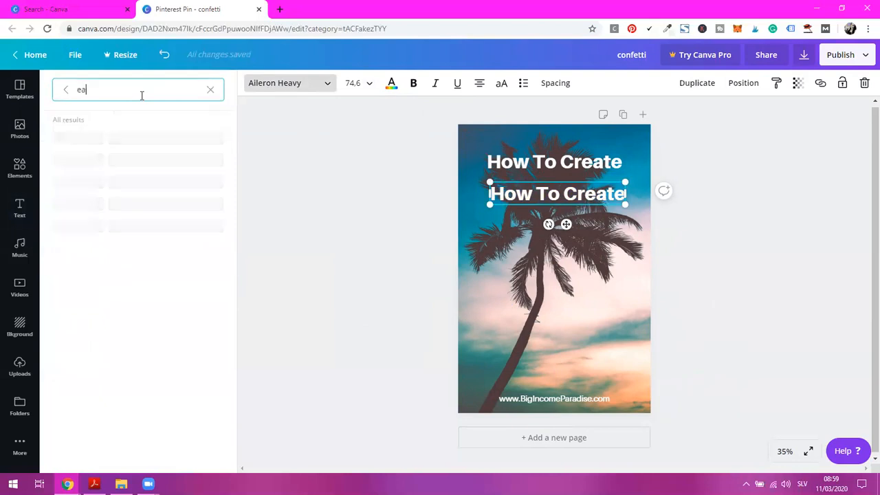
{"action": "key", "text": "BackSpace"}
{"action": "type", "text": "euph"}
Replace the script copy's text with "Beautiful" and enlarge it to about size 123, centred under the first line
{"action": "left_click", "coordinate": [563, 192]}
{"action": "key", "text": "ctrl+a"}
{"action": "type", "text": "Beautiful"}
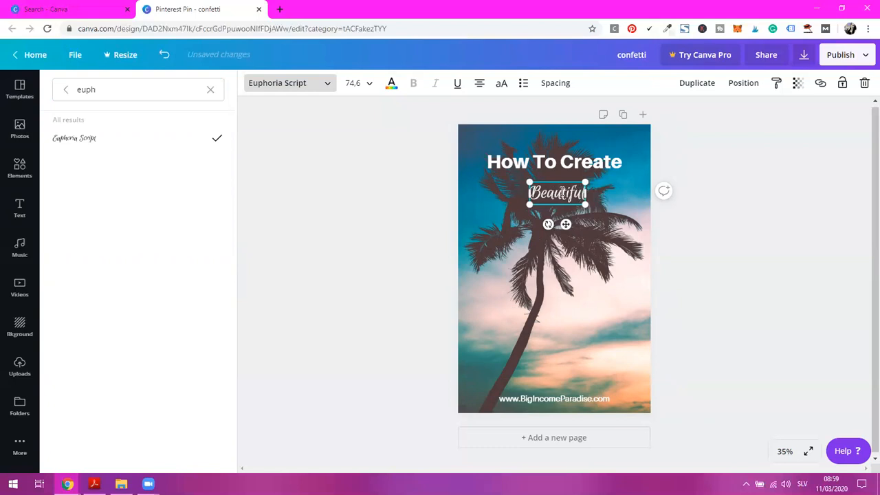
{"action": "mouse_move", "coordinate": [585, 205]}
{"action": "left_mouse_down"}
{"action": "mouse_move", "coordinate": [621, 220]}
{"action": "mouse_move", "coordinate": [559, 200]}
{"action": "mouse_move", "coordinate": [579, 202]}
{"action": "left_mouse_up"}
{"action": "left_click", "coordinate": [696, 209]}
Duplicate the "How To Create" heading, place the copy below "Beautiful" and change its text to "Pinterest Pins"
{"action": "left_click", "coordinate": [581, 164]}
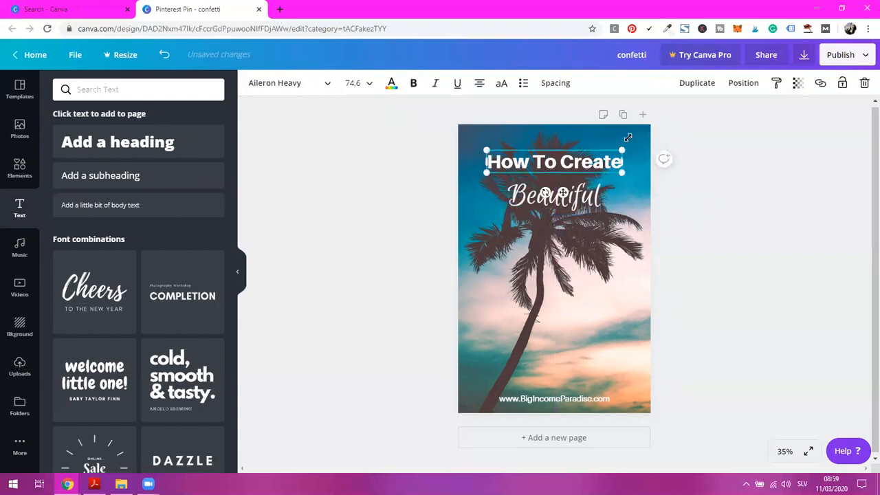
{"action": "left_click", "coordinate": [696, 82]}
{"action": "left_click_drag", "start_coordinate": [591, 165], "coordinate": [592, 238]}
{"action": "double_click", "coordinate": [595, 239]}
{"action": "type", "text": "Pinterest"}
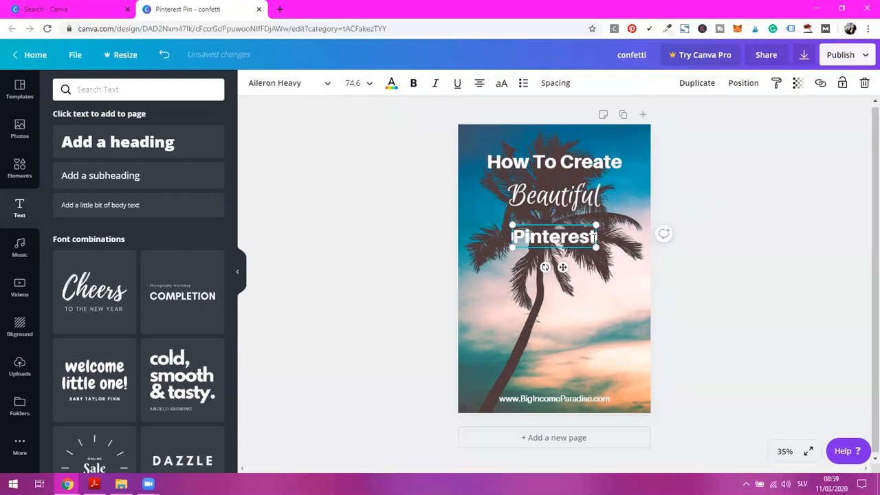
{"action": "type", "text": " Pins"}
{"action": "left_click", "coordinate": [683, 216]}
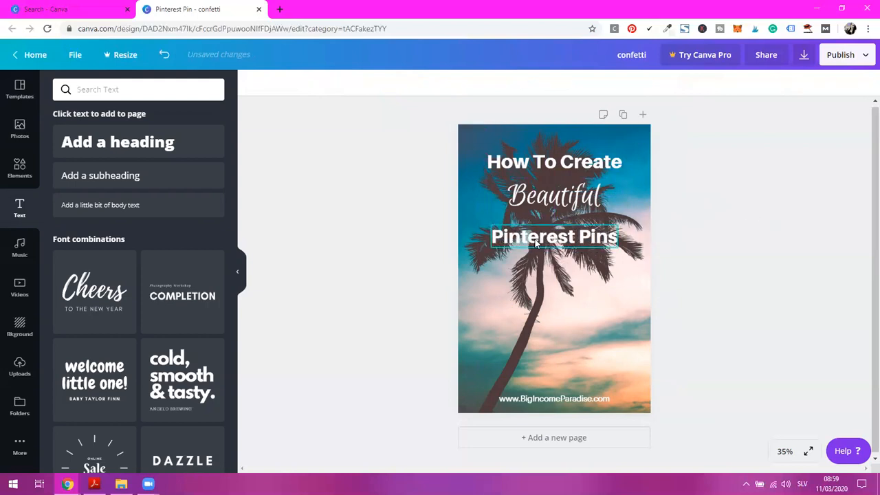
Set the "How To Create" line's font size to 88 and centre it just above "Beautiful"
{"action": "mouse_move", "coordinate": [560, 159]}
{"action": "left_mouse_down"}
{"action": "mouse_move", "coordinate": [545, 151]}
{"action": "mouse_move", "coordinate": [553, 152]}
{"action": "left_mouse_up"}
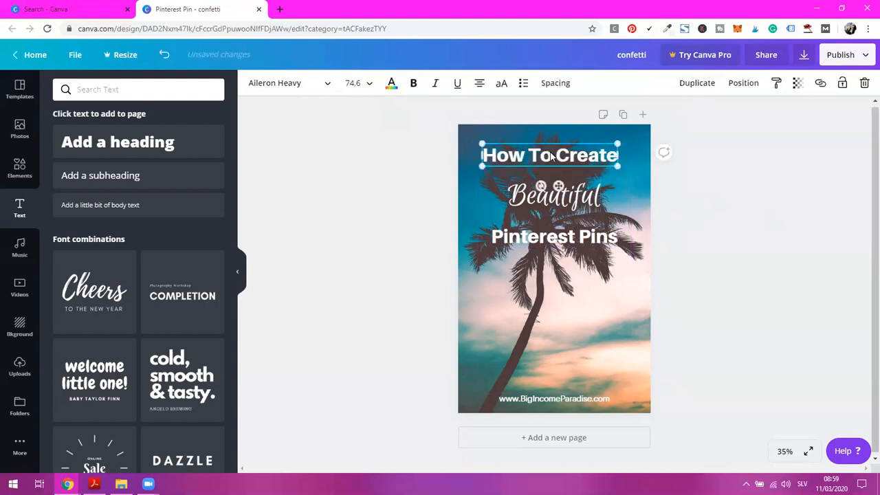
{"action": "left_click", "coordinate": [353, 82]}
{"action": "scroll", "coordinate": [368, 309], "scroll_direction": "down", "scroll_amount": 6}
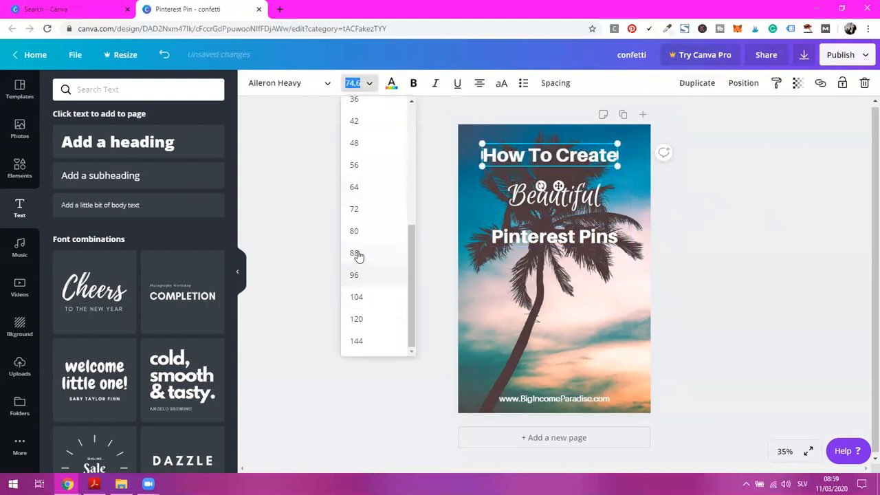
{"action": "left_click", "coordinate": [356, 254]}
{"action": "left_click_drag", "start_coordinate": [664, 173], "coordinate": [660, 179]}
{"action": "left_click_drag", "start_coordinate": [577, 189], "coordinate": [561, 187]}
Set the "Pinterest Pins" line's font size to 88
{"action": "left_click", "coordinate": [586, 240]}
{"action": "left_click", "coordinate": [354, 82]}
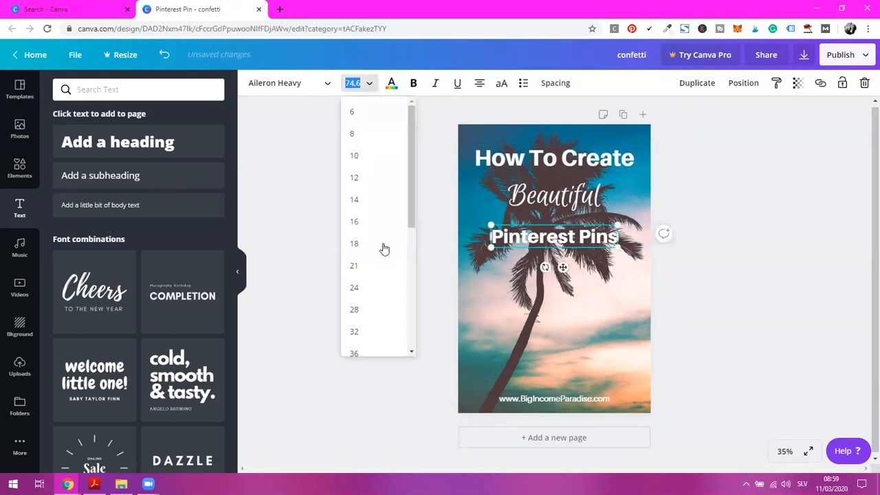
{"action": "scroll", "coordinate": [381, 289], "scroll_direction": "down", "scroll_amount": 5}
{"action": "left_click", "coordinate": [360, 252]}
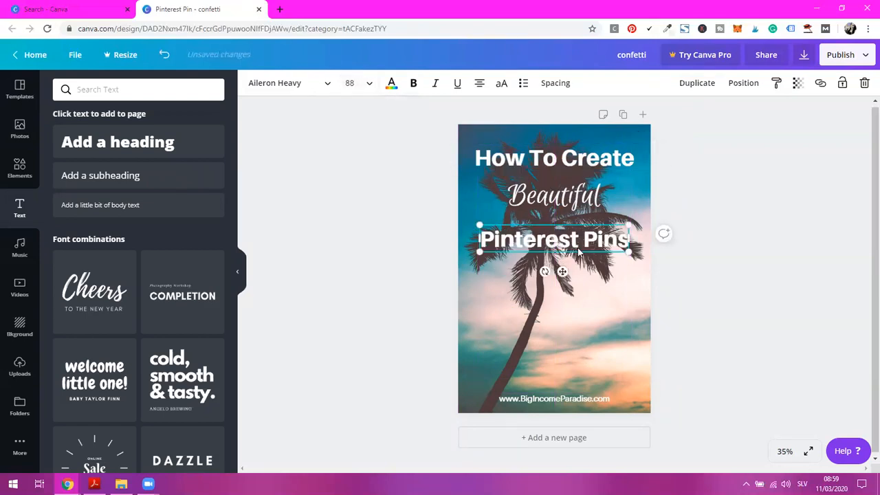
Enlarge the word "Beautiful" and set its font size to 144
{"action": "left_click", "coordinate": [595, 207]}
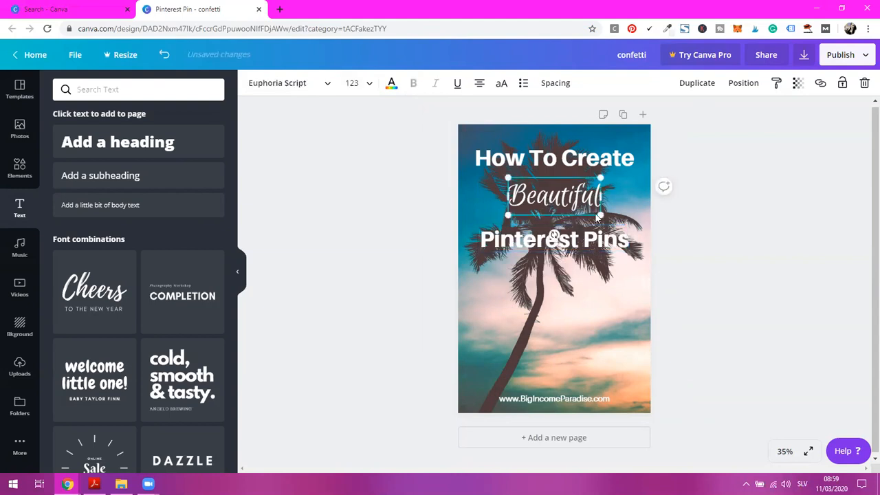
{"action": "left_click_drag", "start_coordinate": [599, 213], "coordinate": [626, 226]}
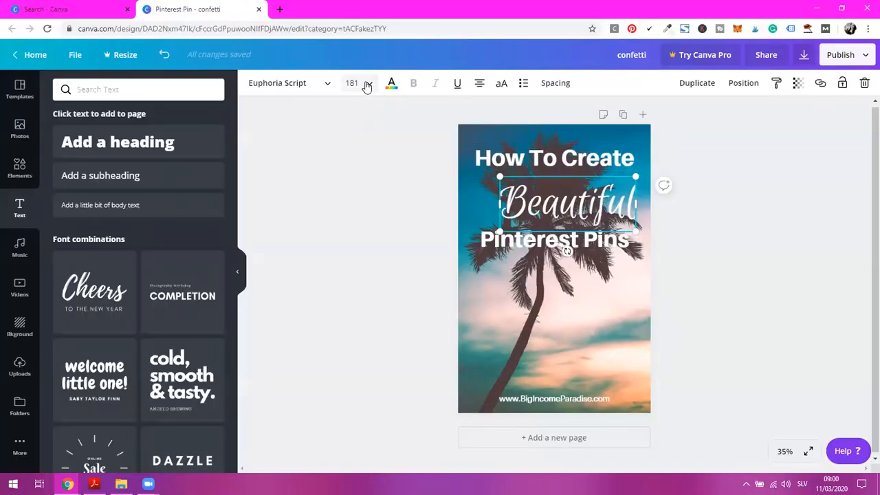
{"action": "left_click", "coordinate": [367, 83]}
{"action": "scroll", "coordinate": [383, 275], "scroll_direction": "down", "scroll_amount": 5}
{"action": "left_click", "coordinate": [378, 342]}
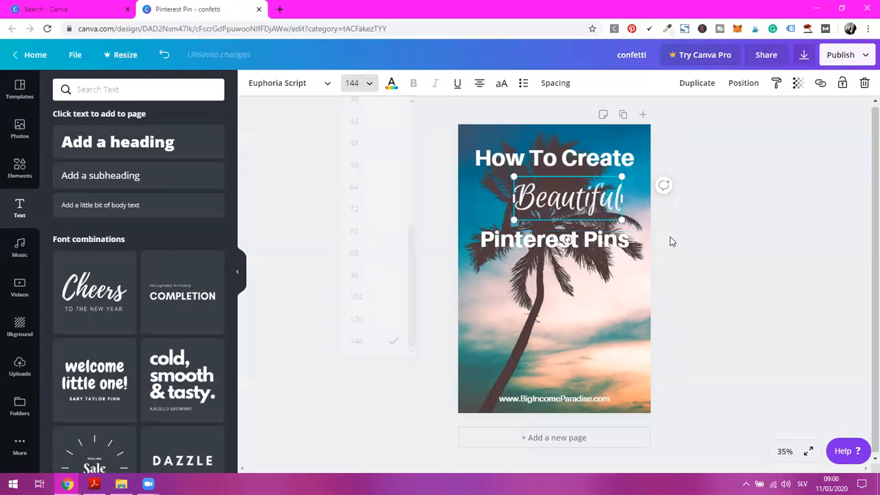
Centre "Beautiful" closer under the first line and move "Pinterest Pins" up to tighten the title spacing
{"action": "left_click_drag", "start_coordinate": [553, 197], "coordinate": [551, 189]}
{"action": "left_click_drag", "start_coordinate": [583, 235], "coordinate": [585, 223]}
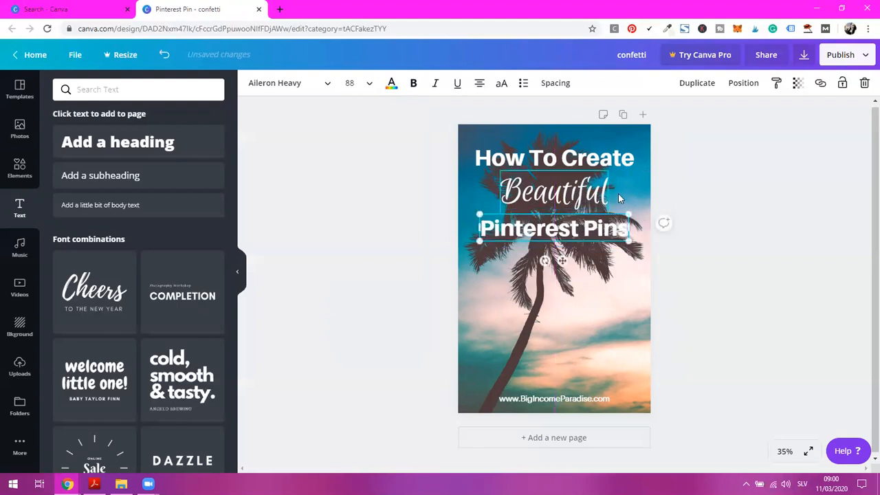
{"action": "left_click", "coordinate": [719, 207]}
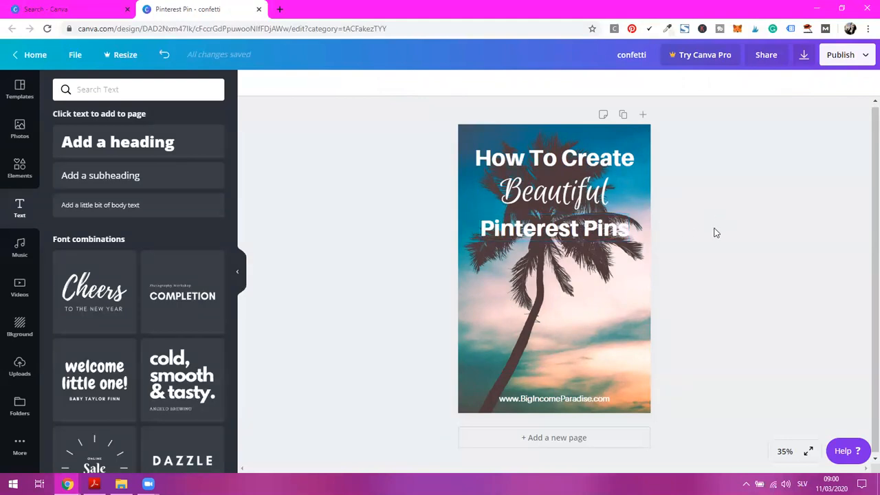
Browse all the basic shapes and add the plain square to the page
{"action": "left_click", "coordinate": [20, 169]}
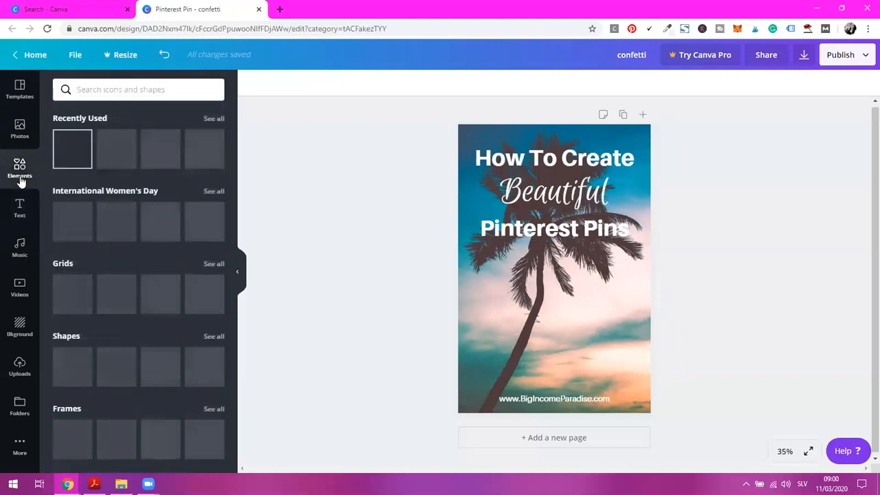
{"action": "left_click", "coordinate": [222, 340]}
{"action": "scroll", "coordinate": [195, 298], "scroll_direction": "down", "scroll_amount": 10}
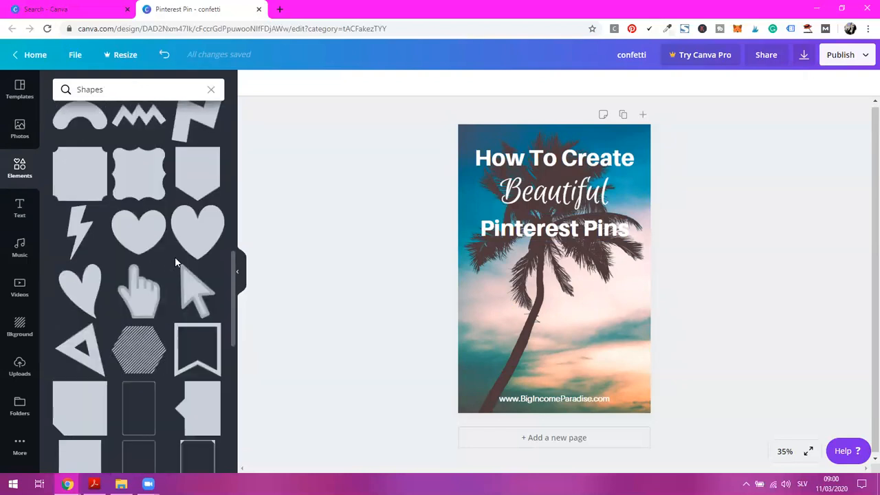
{"action": "scroll", "coordinate": [175, 261], "scroll_direction": "up", "scroll_amount": 10}
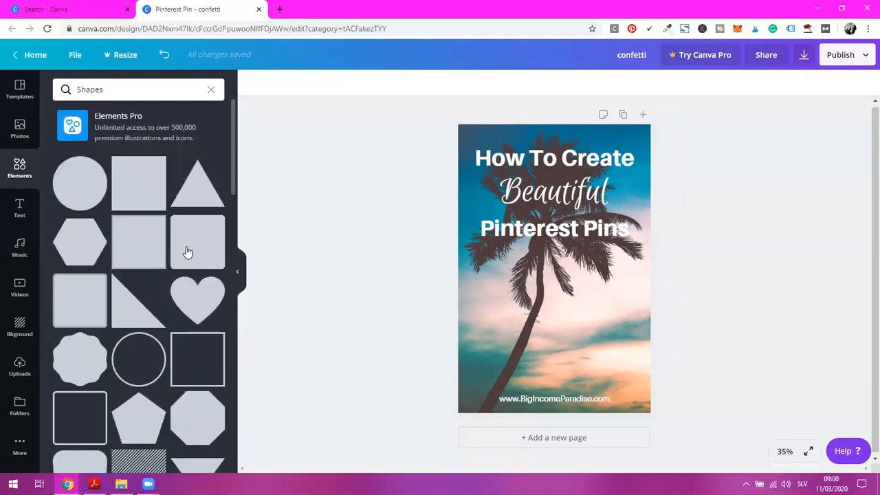
{"action": "left_click", "coordinate": [133, 192]}
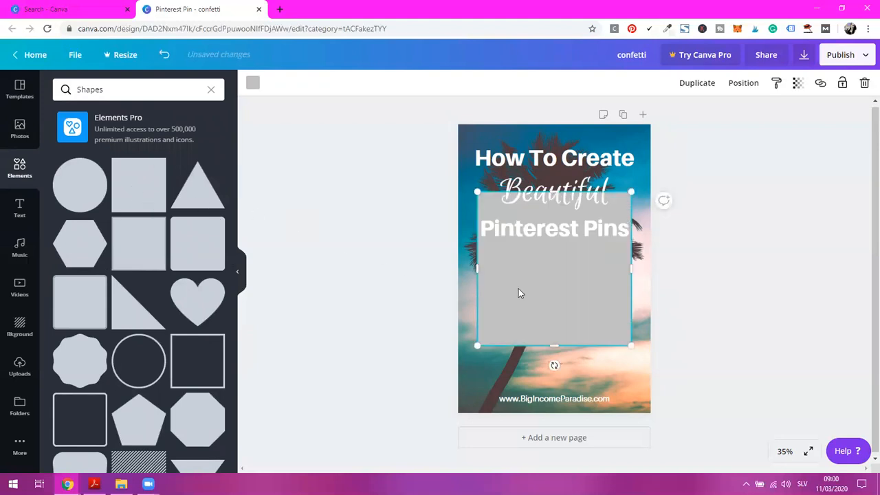
Move and resize the square into a wide rectangle that evenly frames the three title lines
{"action": "left_click_drag", "start_coordinate": [543, 278], "coordinate": [531, 236]}
{"action": "left_click_drag", "start_coordinate": [620, 214], "coordinate": [643, 211]}
{"action": "left_click_drag", "start_coordinate": [554, 291], "coordinate": [596, 250]}
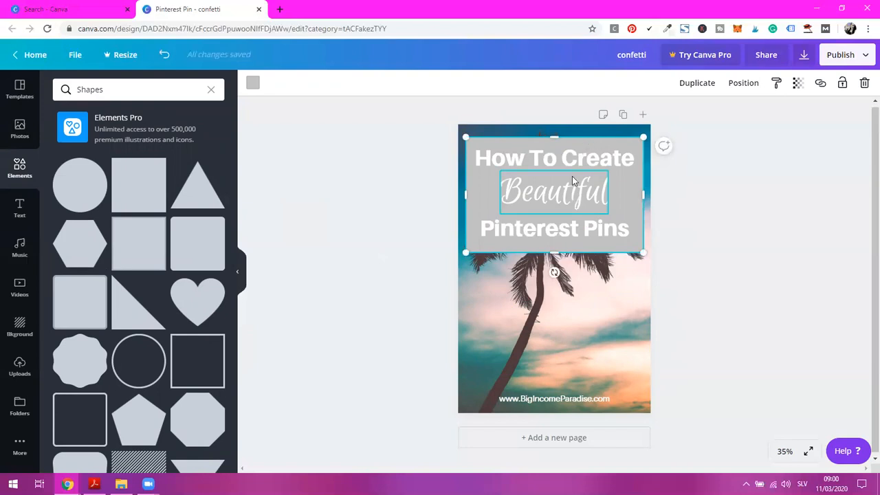
{"action": "left_click_drag", "start_coordinate": [476, 194], "coordinate": [477, 191]}
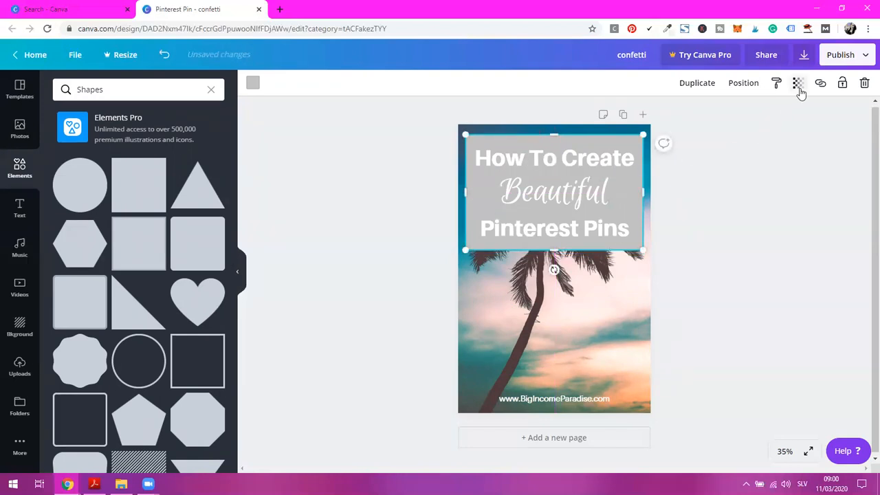
Make the rectangle slightly see-through by setting its transparency value to about 81
{"action": "left_click", "coordinate": [798, 84]}
{"action": "left_click_drag", "start_coordinate": [775, 117], "coordinate": [761, 115]}
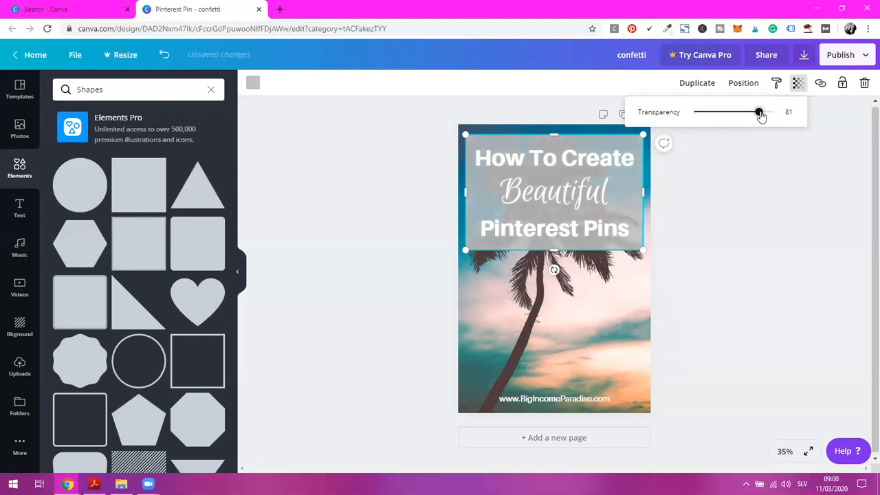
{"action": "double_click", "coordinate": [788, 112]}
{"action": "left_click", "coordinate": [709, 286]}
Move the rectangle and the three title lines together slightly down the page
{"action": "left_click_drag", "start_coordinate": [693, 279], "coordinate": [565, 174]}
{"action": "left_click", "coordinate": [746, 200]}
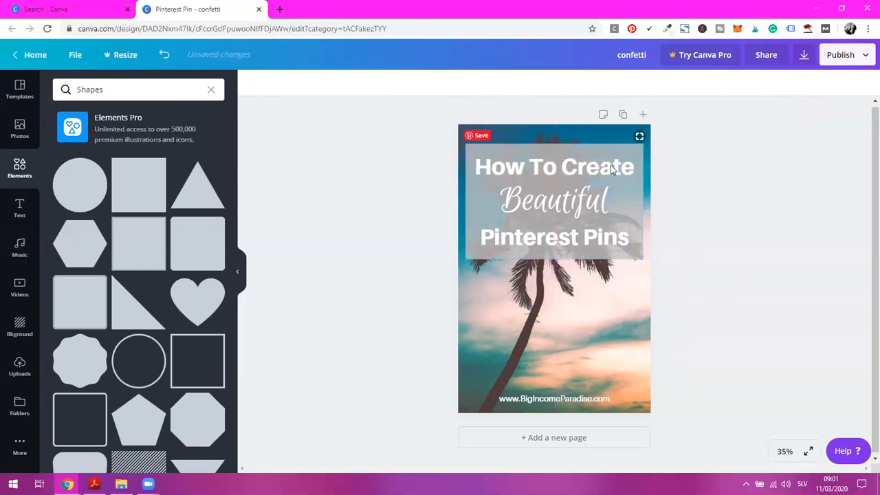
Try blue and orange fills on the rectangle and settle on the light pink brand color
{"action": "left_click", "coordinate": [524, 149]}
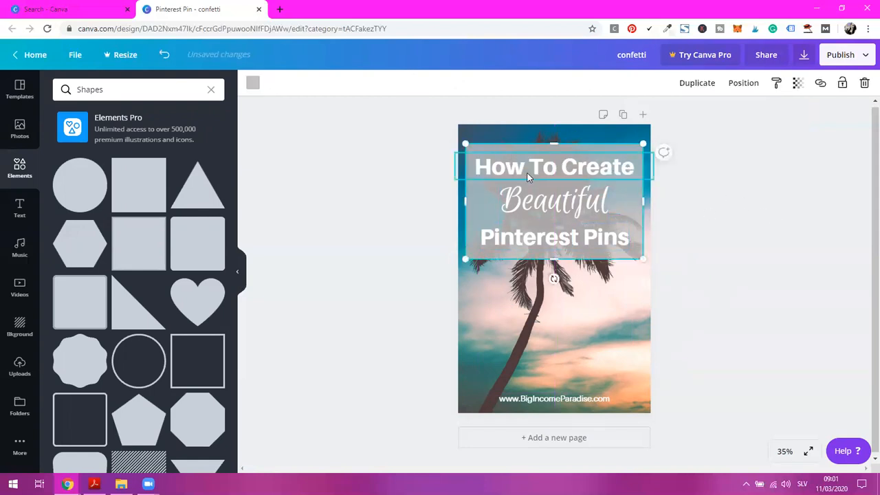
{"action": "left_click", "coordinate": [252, 83]}
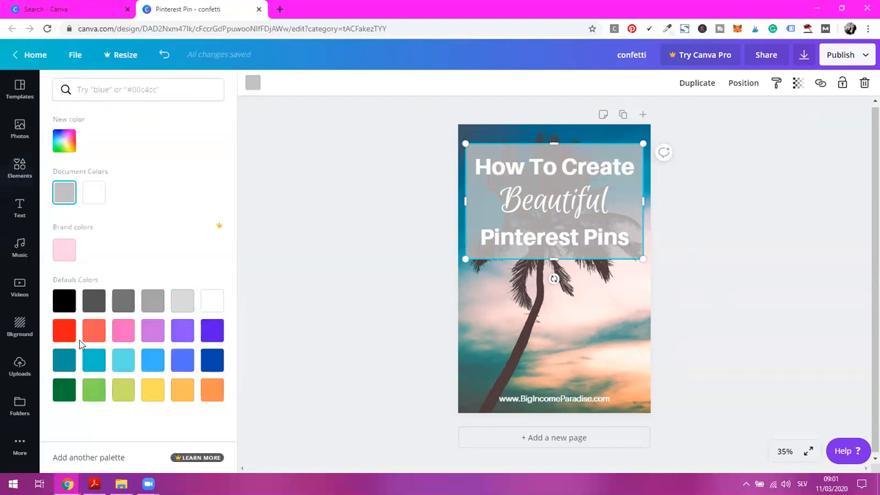
{"action": "left_click", "coordinate": [214, 368]}
{"action": "left_click", "coordinate": [184, 368]}
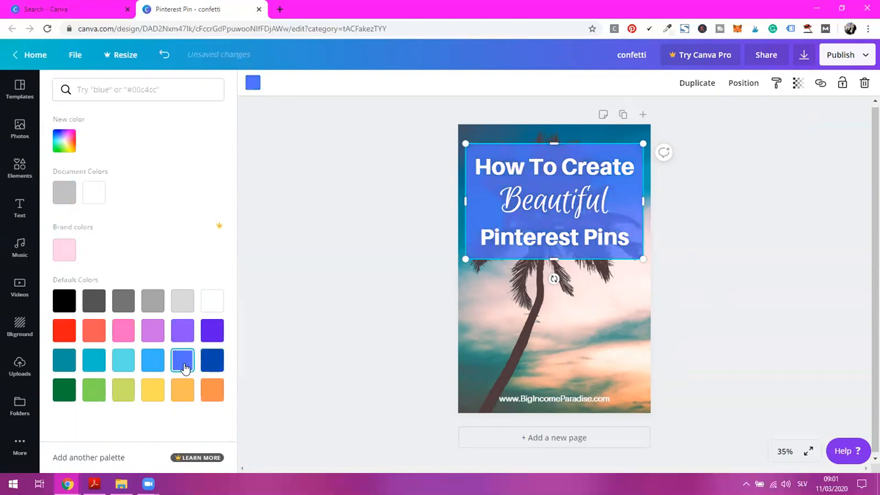
{"action": "left_click", "coordinate": [183, 394]}
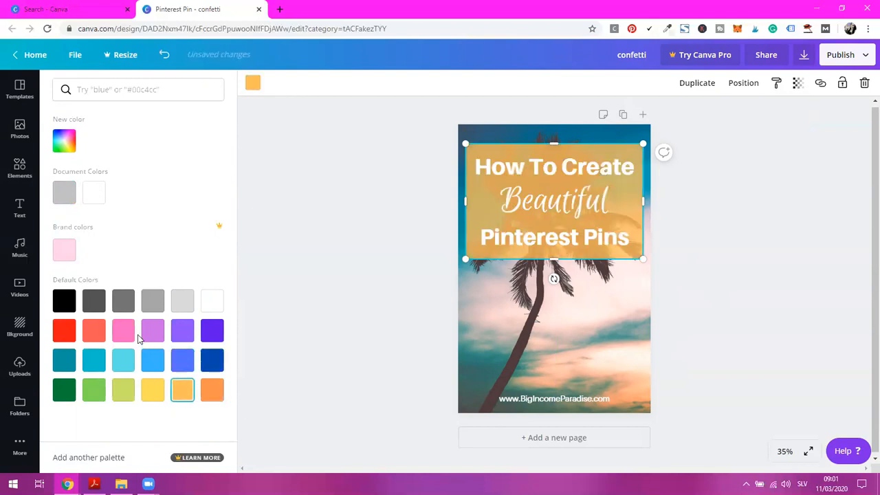
{"action": "left_click", "coordinate": [69, 252]}
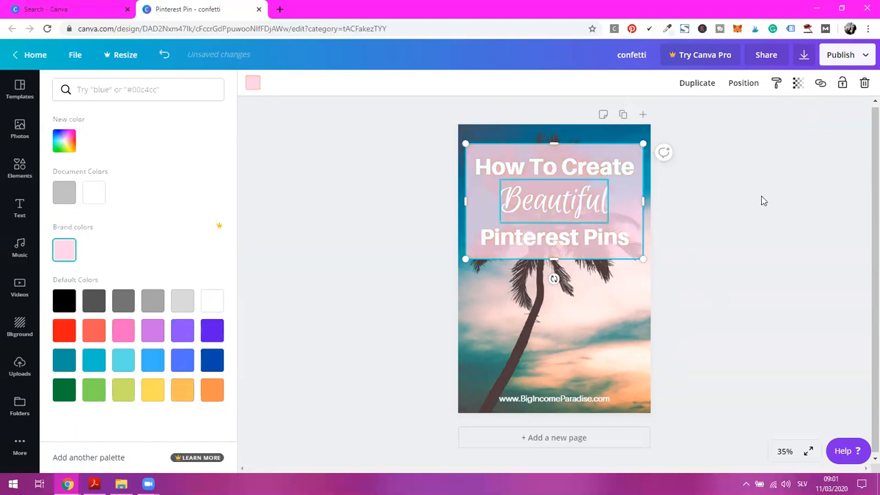
Change the "How To Create" line's text color to black
{"action": "left_click", "coordinate": [604, 168]}
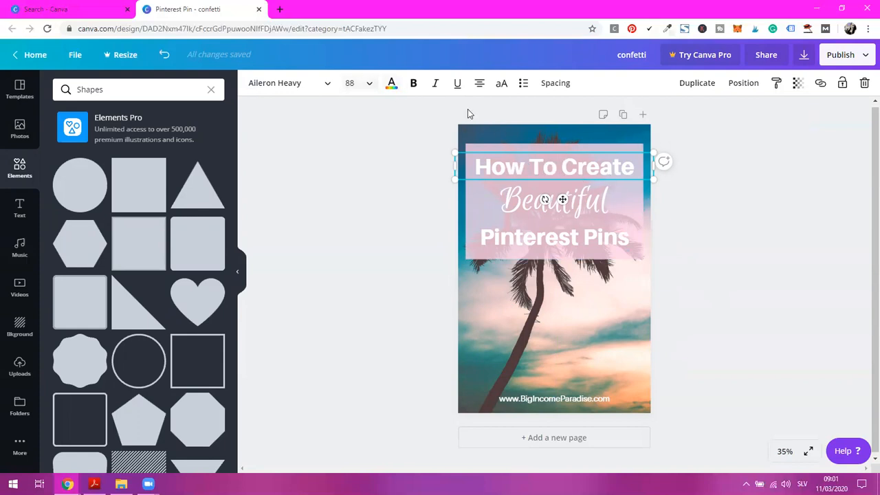
{"action": "left_click", "coordinate": [391, 90]}
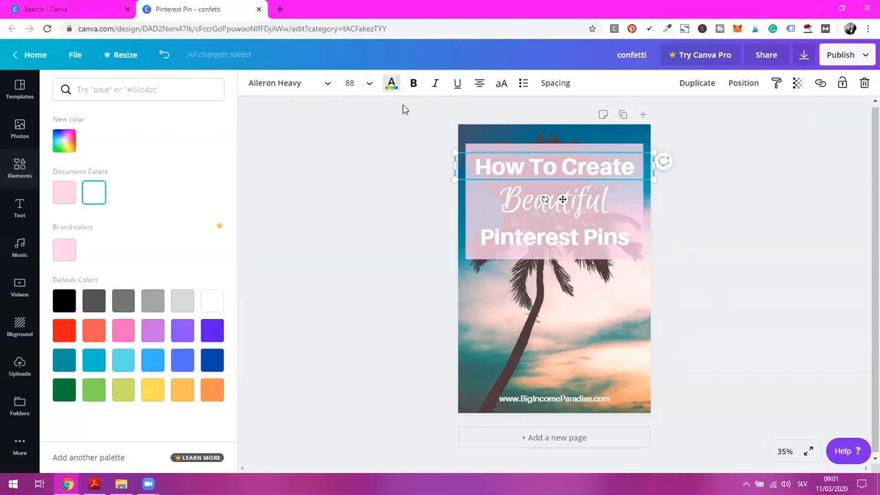
{"action": "left_click", "coordinate": [63, 304]}
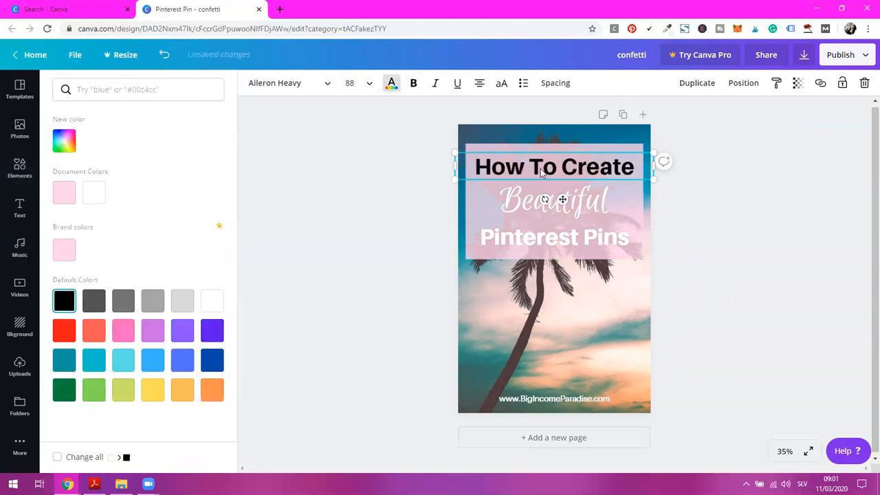
Change the text color of the "Beautiful" and "Pinterest Pins" lines to black
{"action": "left_click", "coordinate": [546, 201]}
{"action": "left_click", "coordinate": [64, 301]}
{"action": "left_click", "coordinate": [502, 244]}
{"action": "left_click", "coordinate": [67, 309]}
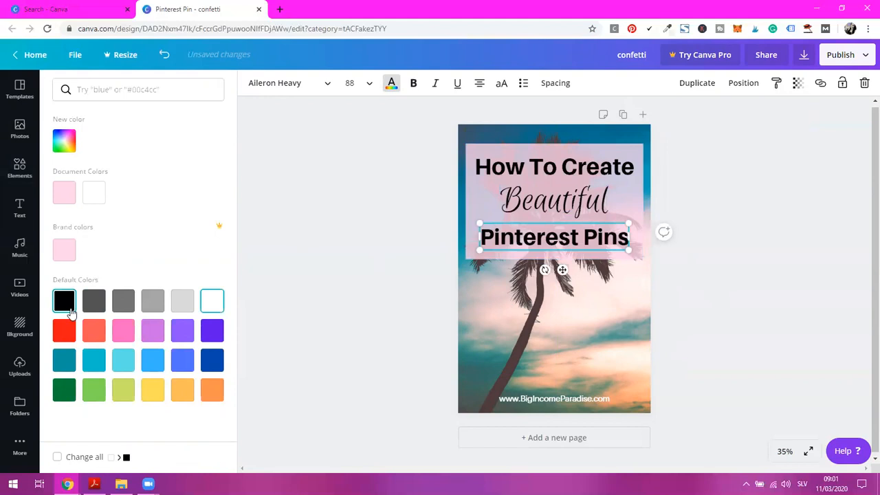
Try pink on the word "Beautiful" and settle on white
{"action": "left_click", "coordinate": [570, 207]}
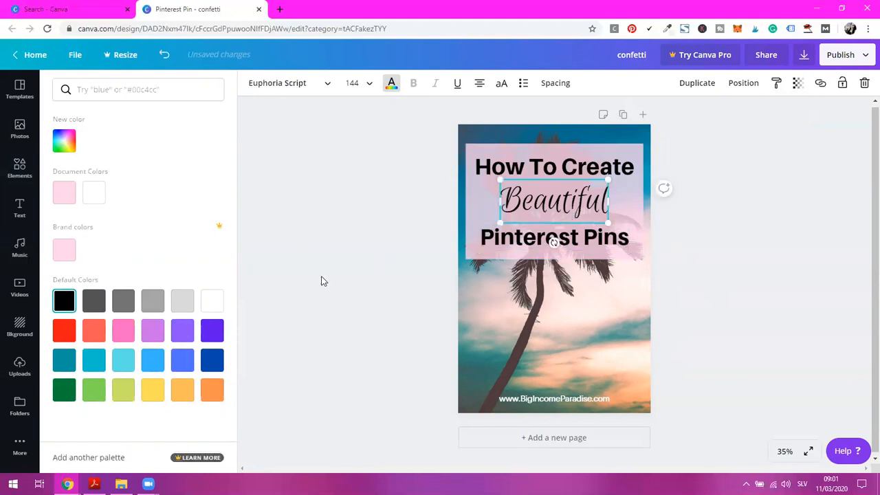
{"action": "left_click", "coordinate": [127, 335]}
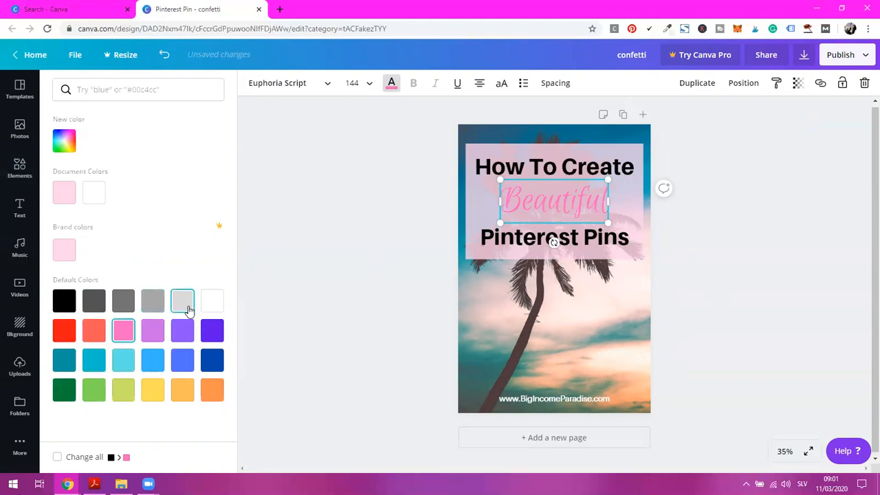
{"action": "left_click", "coordinate": [211, 303]}
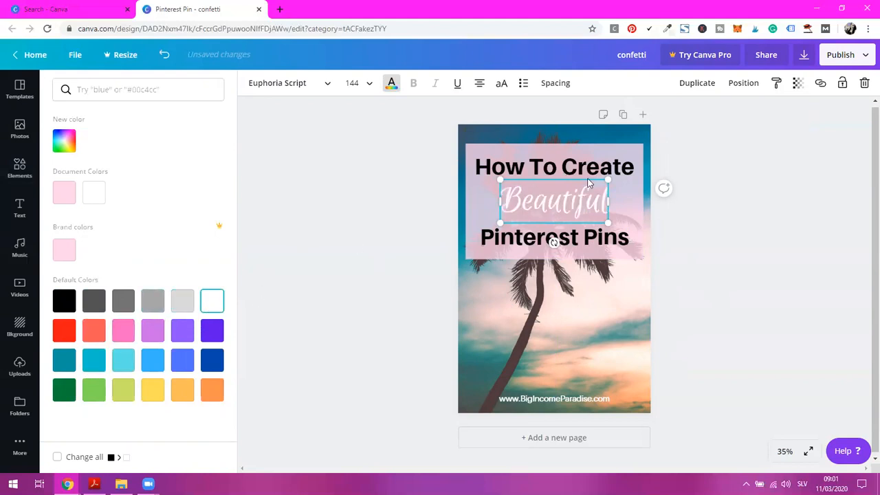
Duplicate the white "Beautiful" line, place the copy slightly offset over the original, and color the copy pink
{"action": "left_click", "coordinate": [688, 88]}
{"action": "left_click_drag", "start_coordinate": [563, 201], "coordinate": [568, 201]}
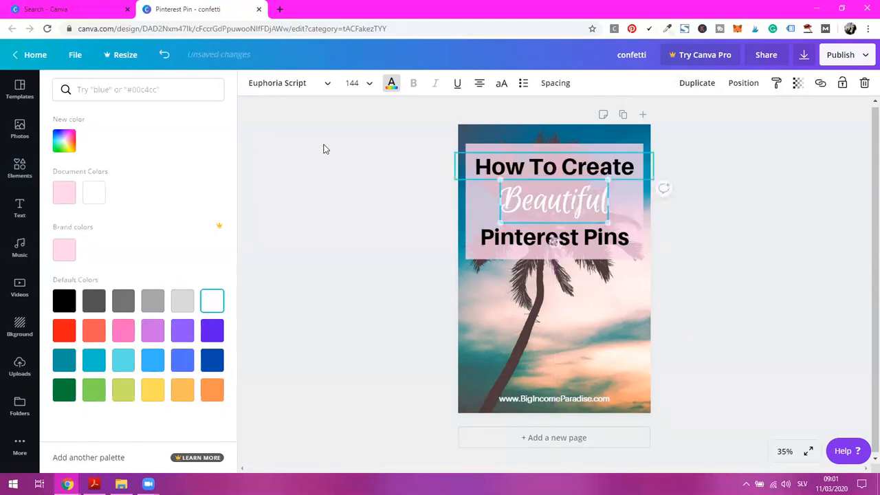
{"action": "left_click", "coordinate": [123, 332]}
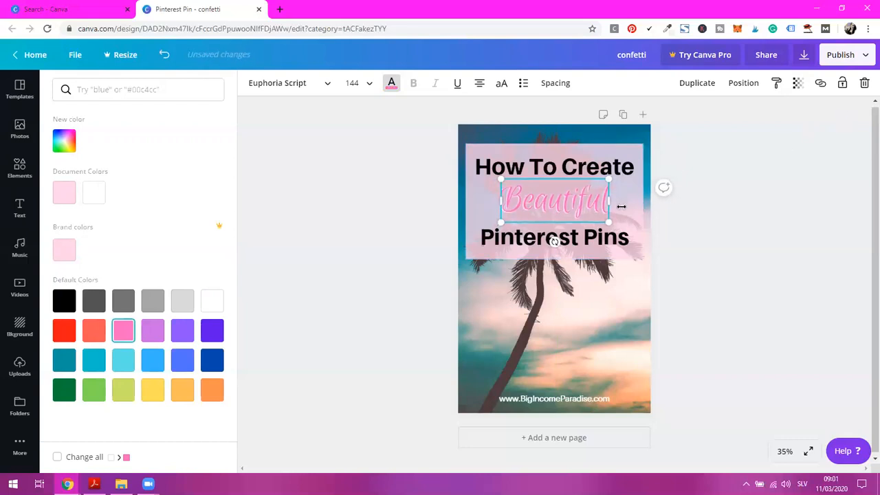
{"action": "left_click", "coordinate": [801, 214]}
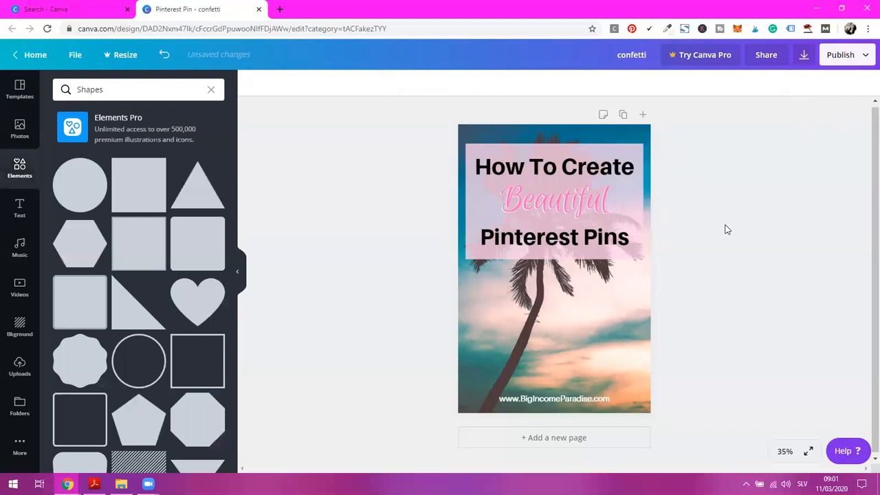
Change the upper "Beautiful" copy to black, leaving the white one behind it as an outline
{"action": "left_click", "coordinate": [576, 209]}
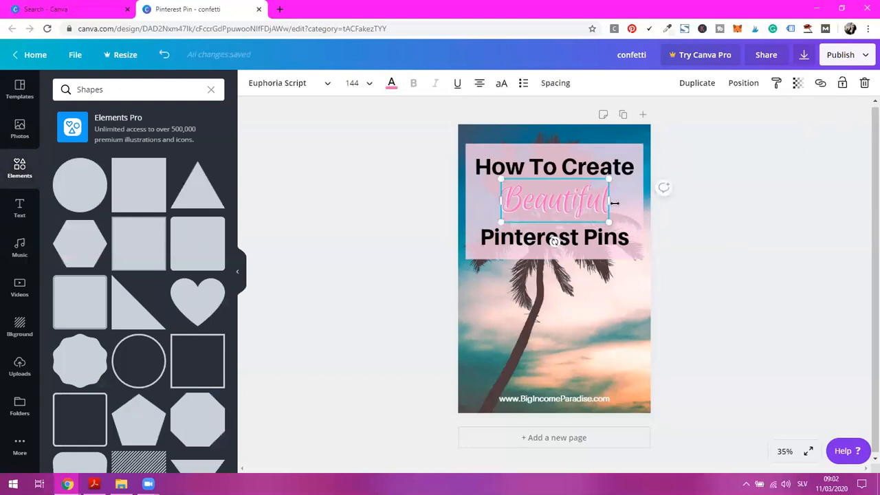
{"action": "left_click", "coordinate": [391, 83]}
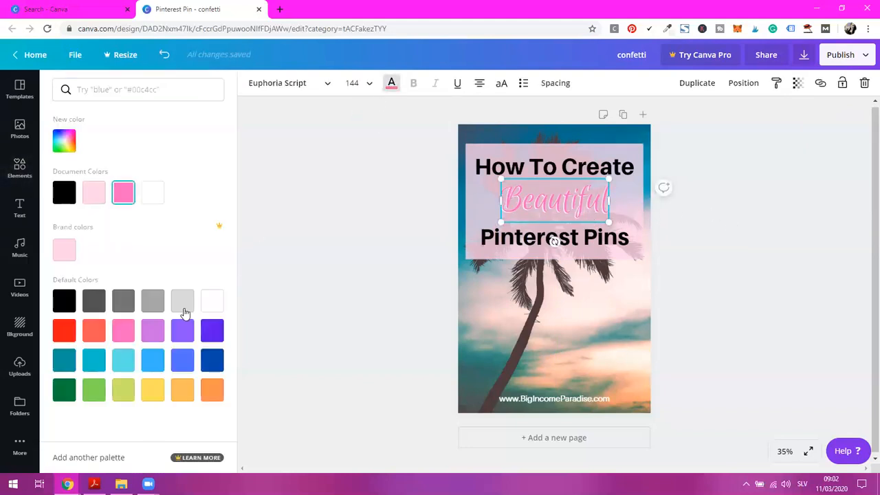
{"action": "left_click", "coordinate": [71, 303]}
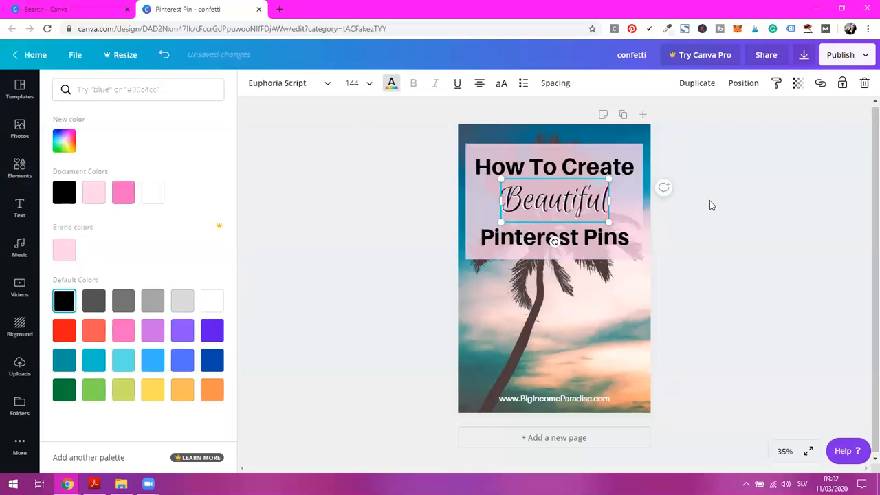
{"action": "left_click", "coordinate": [712, 202]}
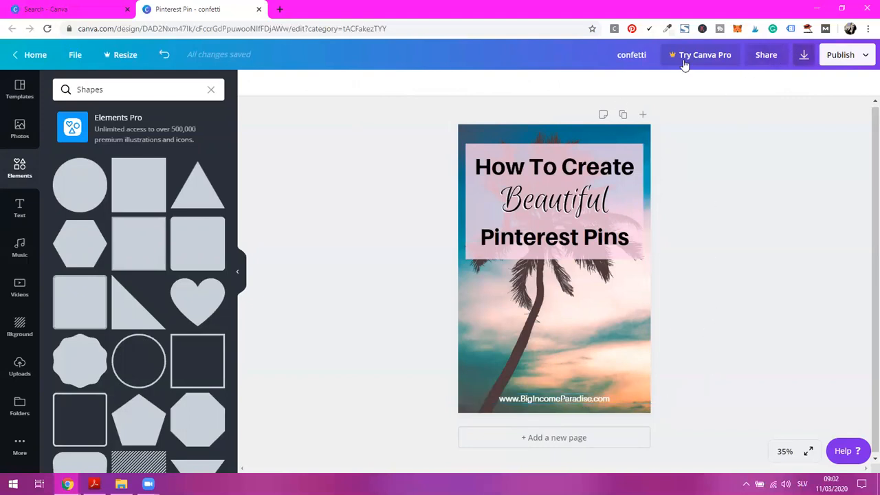
Rename the design "How To Create Beautiful Pinterest Pins"
{"action": "type", "text": "How To Cr"}
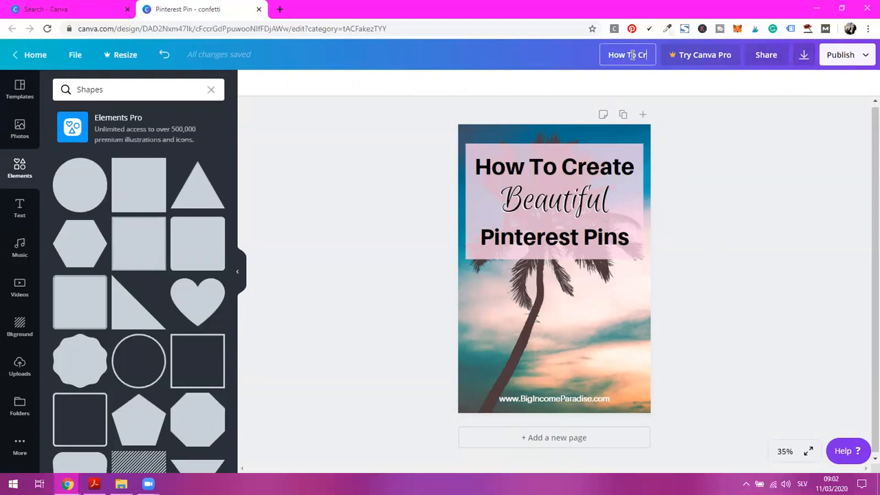
{"action": "type", "text": "eate Beautiful"}
{"action": "key", "text": "BackSpace"}
{"action": "key", "text": "BackSpace"}
{"action": "key", "text": "BackSpace"}
{"action": "key", "text": "BackSpace"}
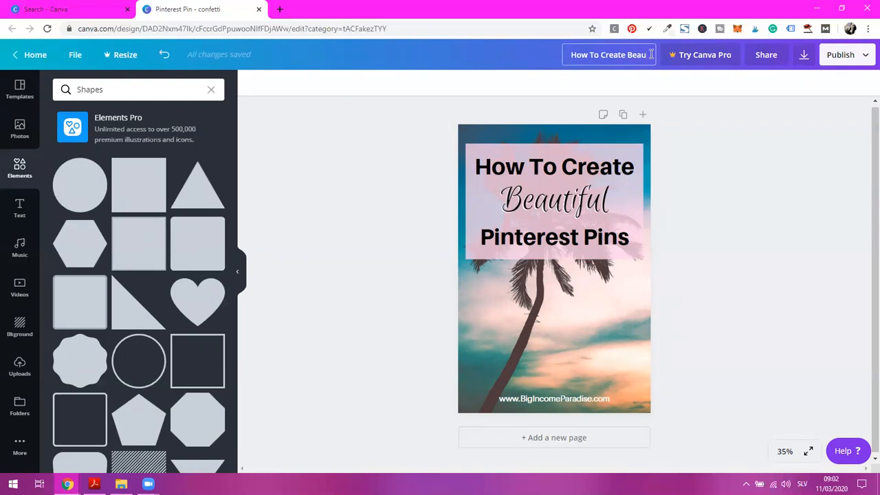
{"action": "type", "text": "tiful "}
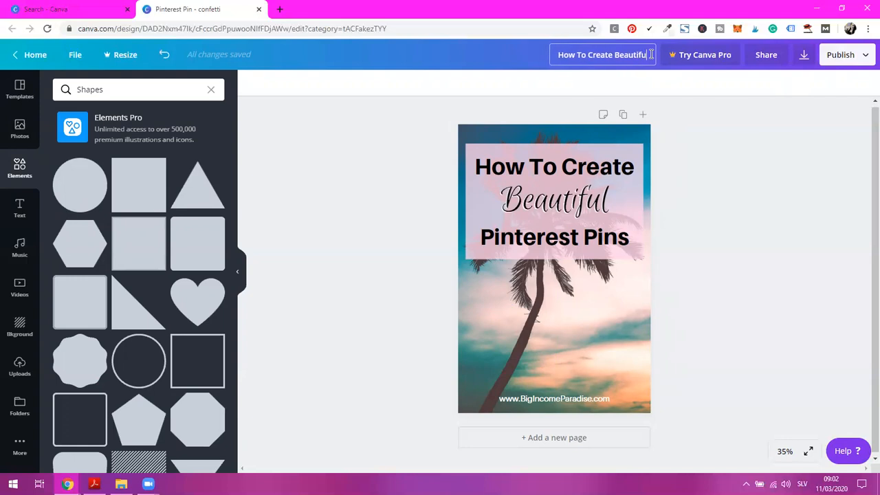
{"action": "type", "text": "Pintere"}
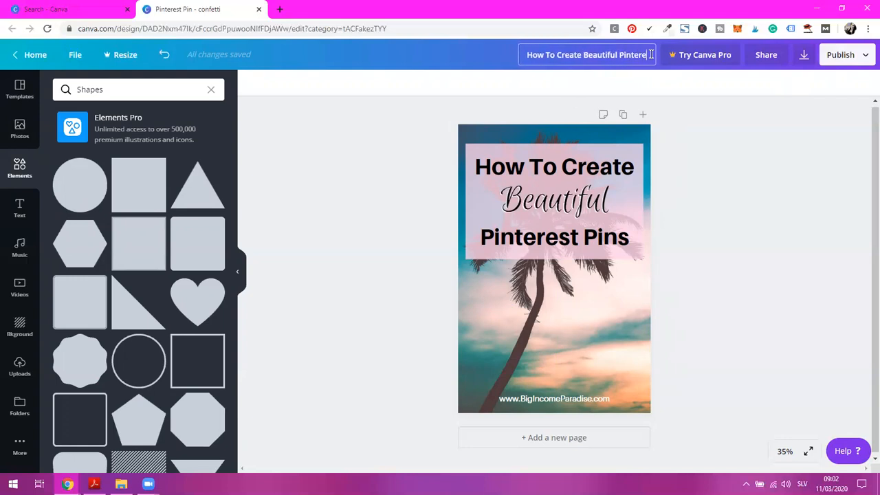
{"action": "type", "text": "st Pins"}
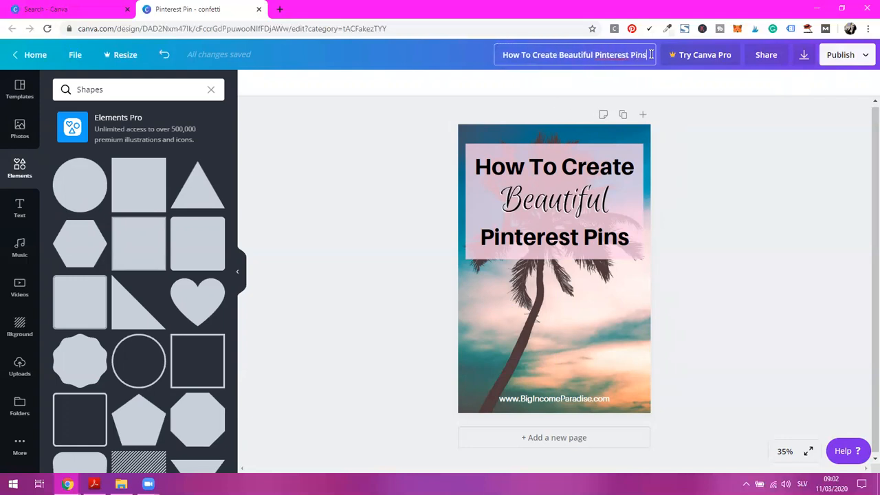
{"action": "left_click", "coordinate": [711, 134]}
View the download options for the pin and close them without downloading
{"action": "left_click", "coordinate": [802, 56]}
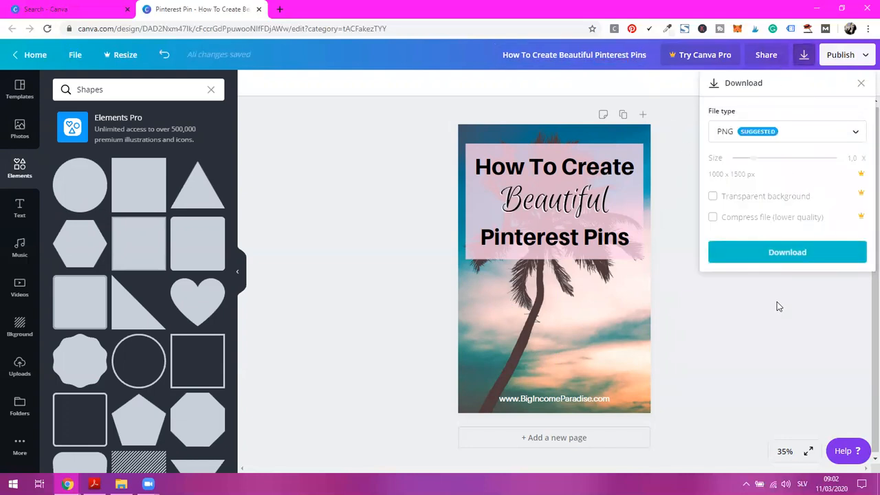
{"action": "left_click", "coordinate": [761, 343]}
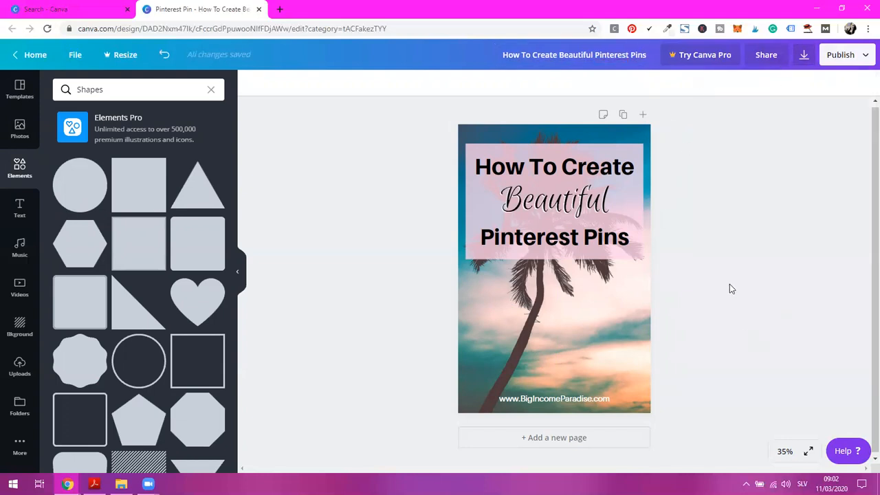
Copy the finished pin page three times to make a four-page design
{"action": "left_click", "coordinate": [624, 117]}
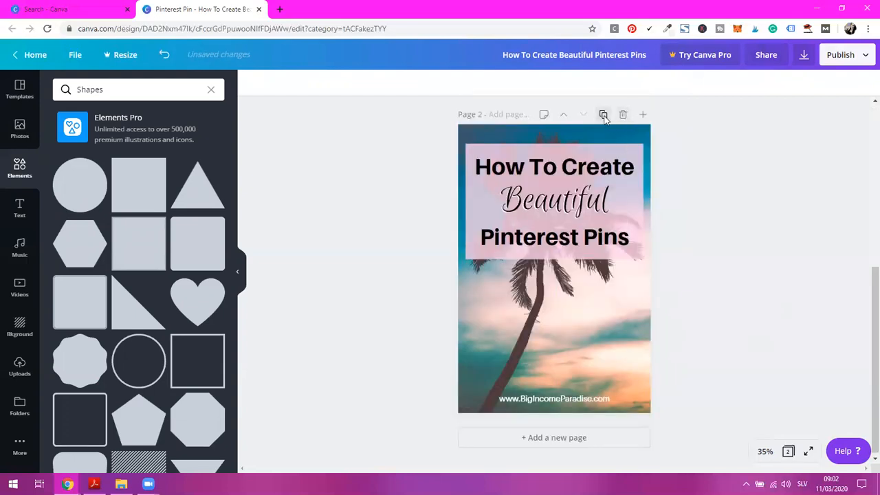
{"action": "left_click", "coordinate": [604, 116]}
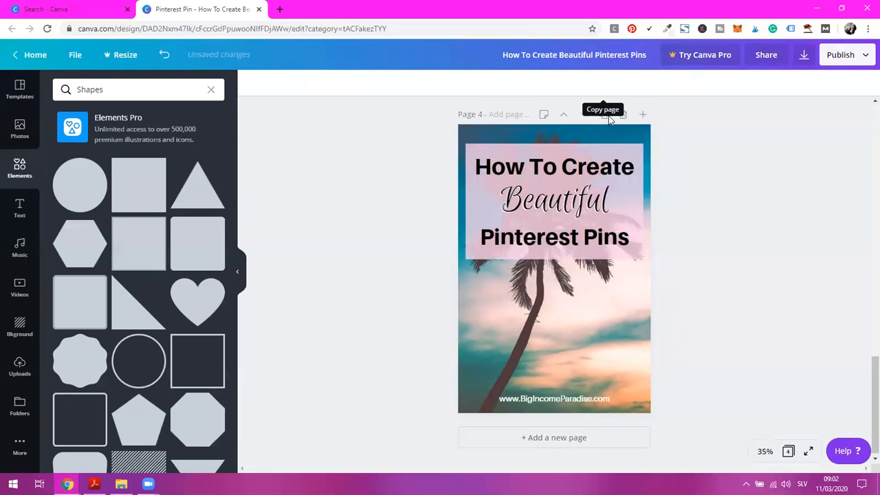
{"action": "scroll", "coordinate": [726, 218], "scroll_direction": "up", "scroll_amount": 8}
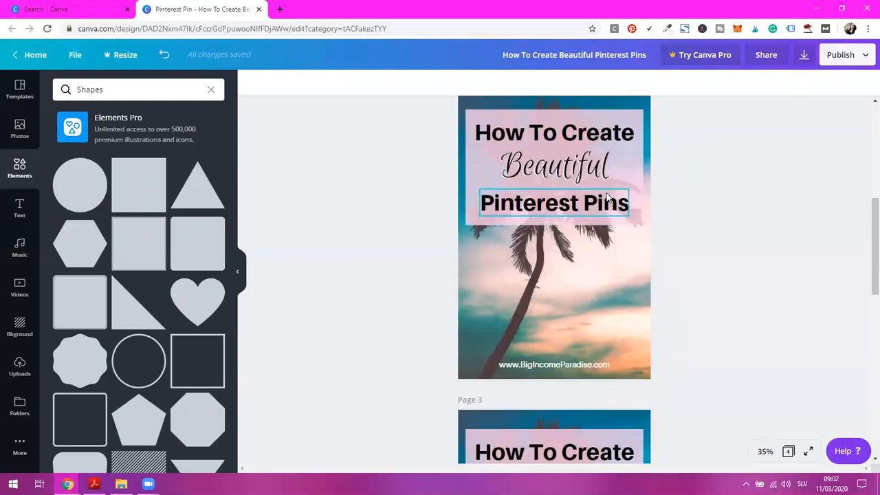
{"action": "left_click_drag", "start_coordinate": [873, 222], "coordinate": [873, 129]}
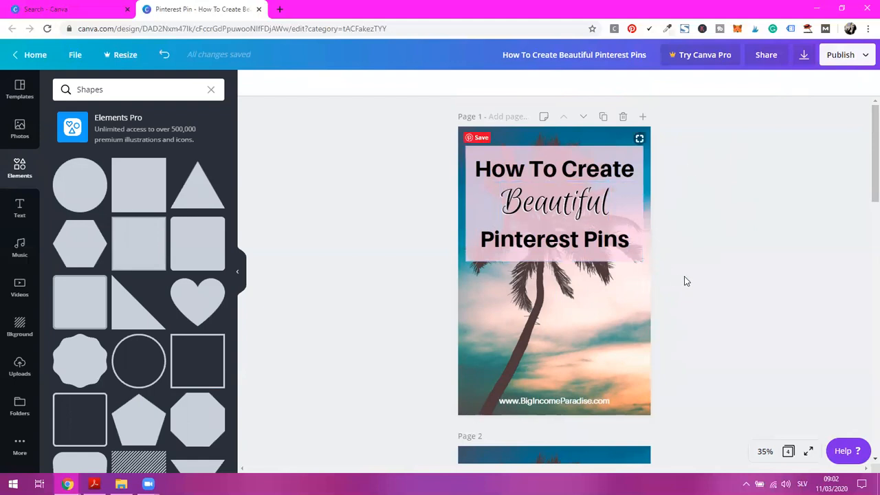
Enlarge the palm tree photo on page 2 inside its crop frame and shift it so its right part fills the page
{"action": "scroll", "coordinate": [685, 281], "scroll_direction": "down", "scroll_amount": 5}
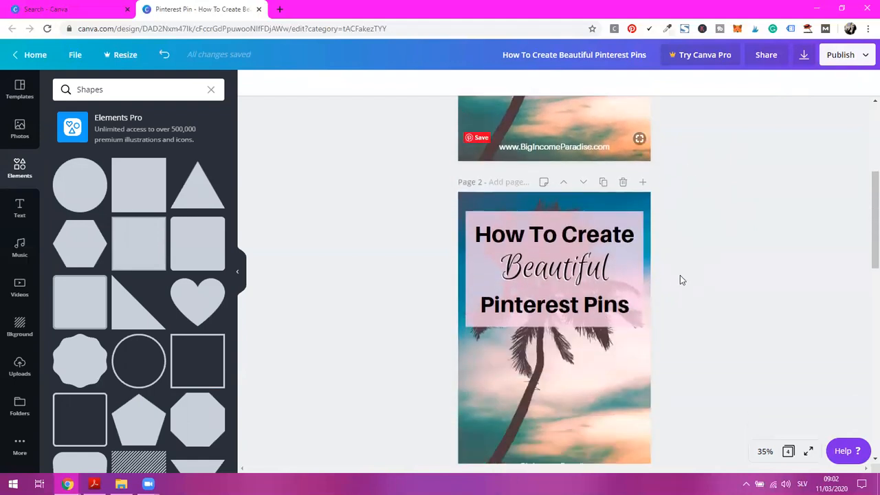
{"action": "scroll", "coordinate": [680, 280], "scroll_direction": "down", "scroll_amount": 2}
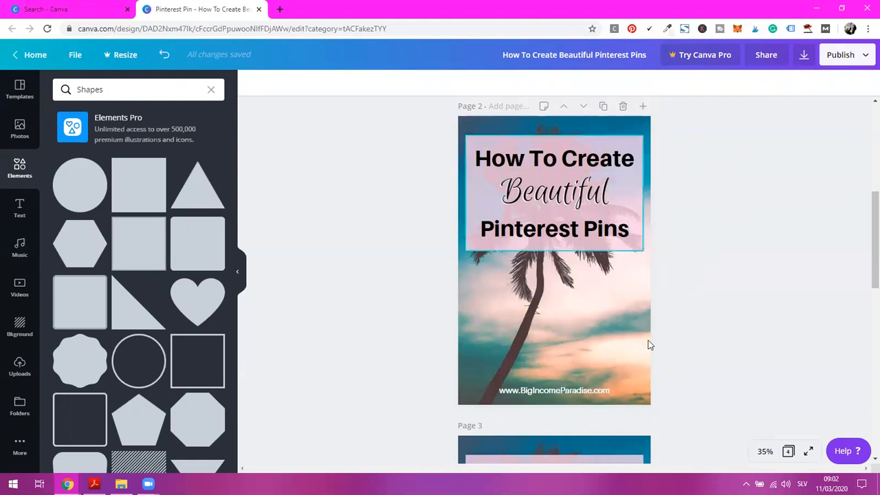
{"action": "double_click", "coordinate": [561, 287]}
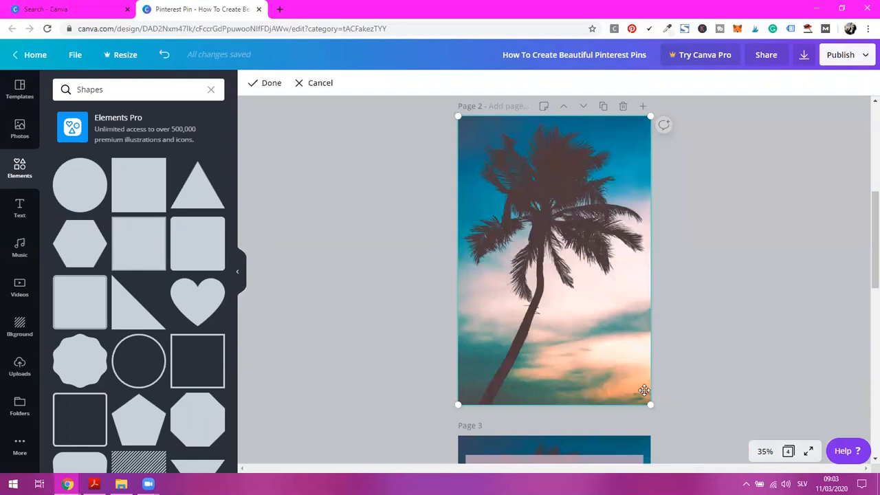
{"action": "left_click_drag", "start_coordinate": [651, 406], "coordinate": [743, 475]}
{"action": "left_click_drag", "start_coordinate": [606, 337], "coordinate": [514, 336]}
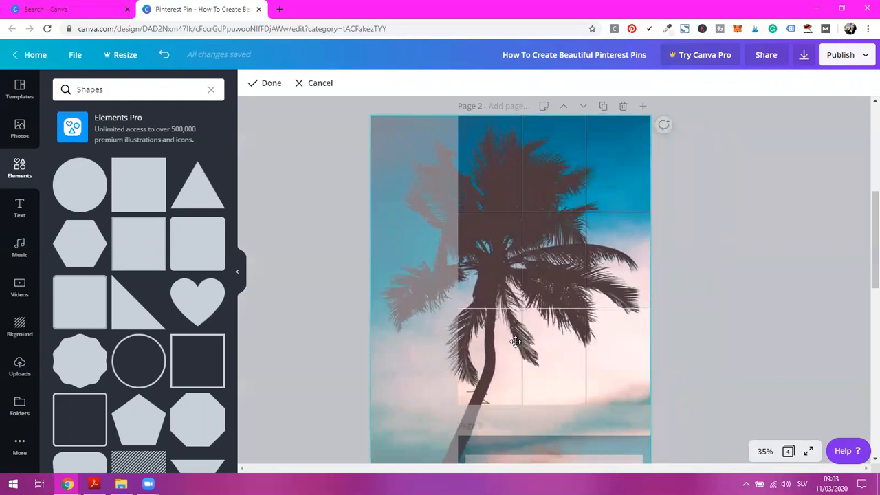
{"action": "scroll", "coordinate": [709, 387], "scroll_direction": "down", "scroll_amount": 3}
{"action": "left_click_drag", "start_coordinate": [650, 425], "coordinate": [674, 455]}
{"action": "scroll", "coordinate": [727, 305], "scroll_direction": "up", "scroll_amount": 3}
{"action": "left_click_drag", "start_coordinate": [575, 334], "coordinate": [551, 334]}
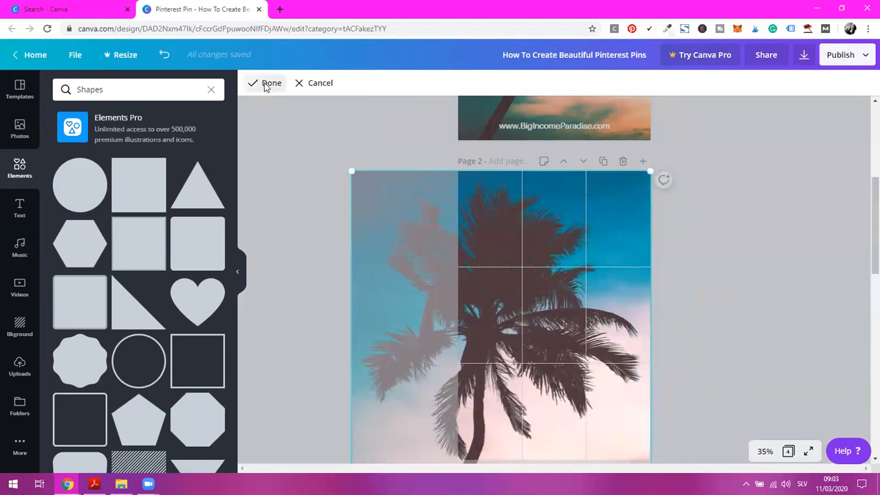
{"action": "left_click", "coordinate": [260, 88]}
{"action": "scroll", "coordinate": [673, 220], "scroll_direction": "down", "scroll_amount": 3}
{"action": "scroll", "coordinate": [654, 161], "scroll_direction": "up", "scroll_amount": 2}
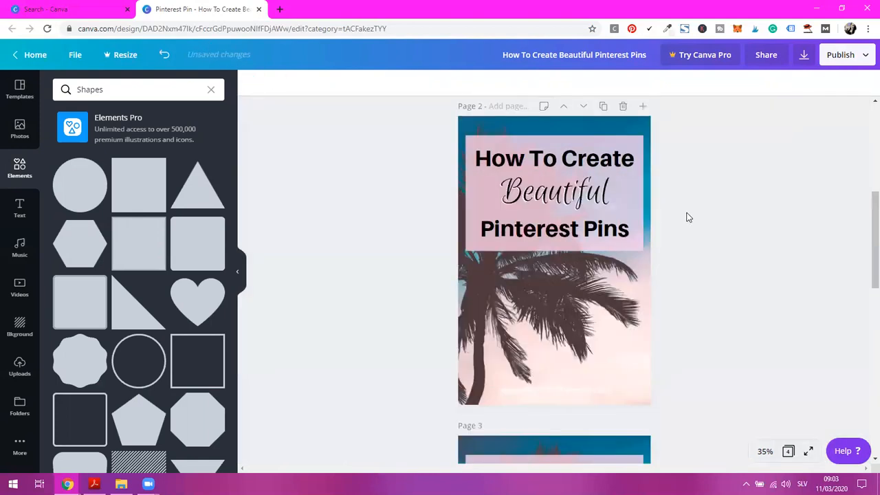
Change the website address on page 2 to black text
{"action": "left_click", "coordinate": [572, 391]}
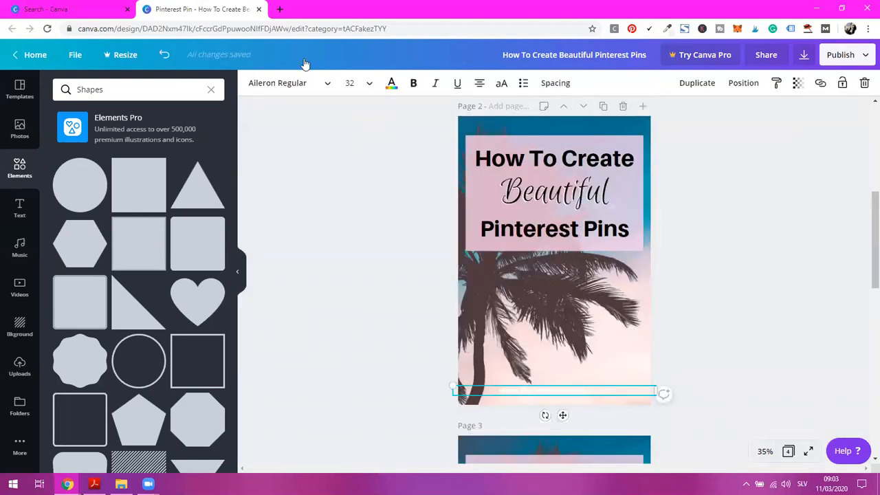
{"action": "left_click", "coordinate": [392, 83]}
{"action": "left_click", "coordinate": [66, 194]}
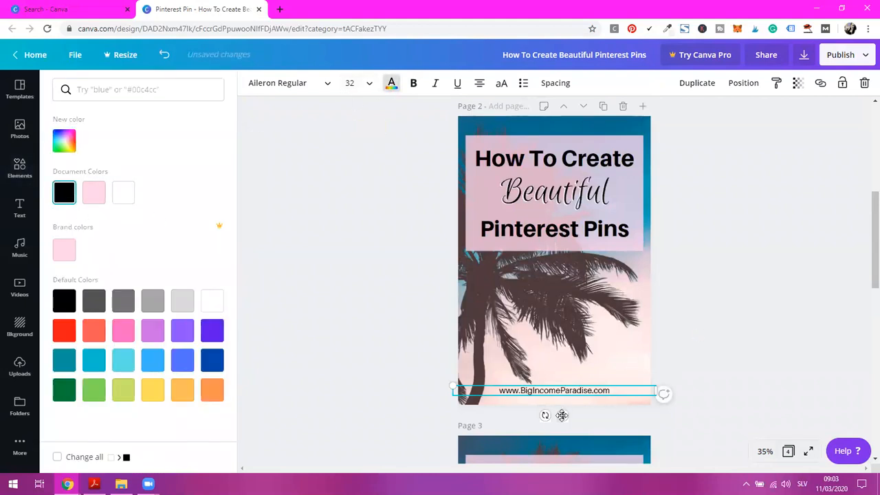
{"action": "left_click", "coordinate": [731, 337]}
{"action": "left_click", "coordinate": [708, 289]}
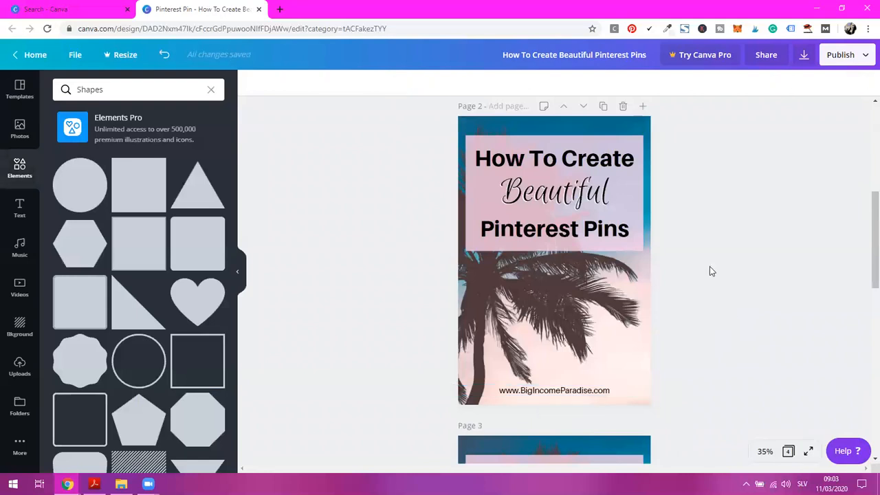
Fill the title rectangle on page 2 with the dark teal default color
{"action": "left_click", "coordinate": [607, 139]}
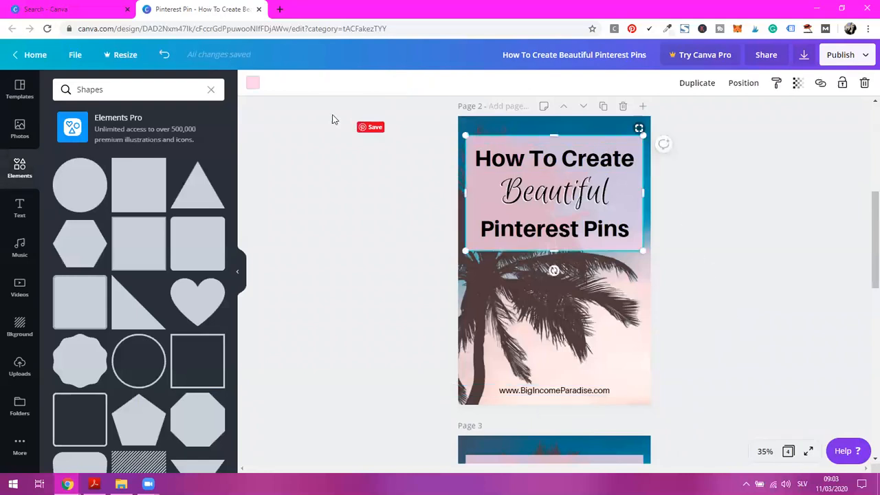
{"action": "left_click", "coordinate": [251, 83]}
{"action": "left_click", "coordinate": [65, 365]}
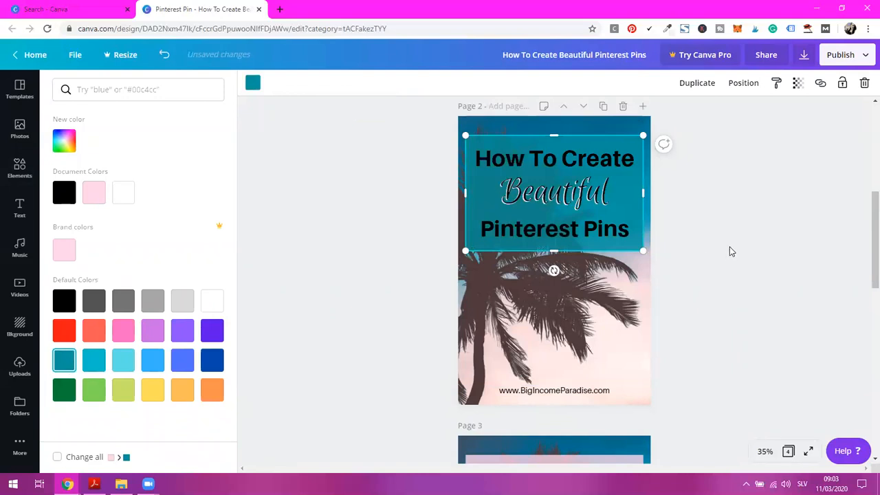
{"action": "key", "text": "Escape"}
Shorten the first title line on page 2 to "Create" by removing "How To"
{"action": "left_click", "coordinate": [560, 159]}
{"action": "left_click", "coordinate": [564, 157]}
{"action": "left_click", "coordinate": [564, 158]}
{"action": "left_click_drag", "start_coordinate": [564, 157], "coordinate": [474, 158]}
{"action": "key", "text": "BackSpace"}
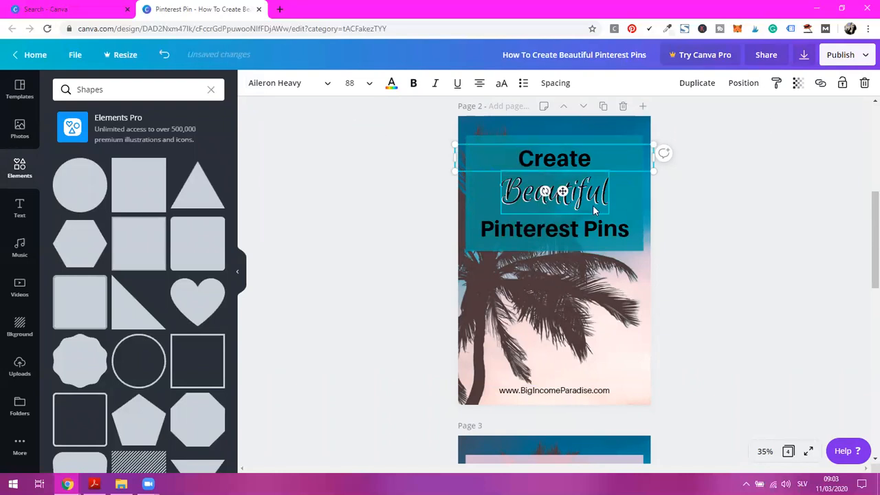
{"action": "left_click", "coordinate": [688, 206]}
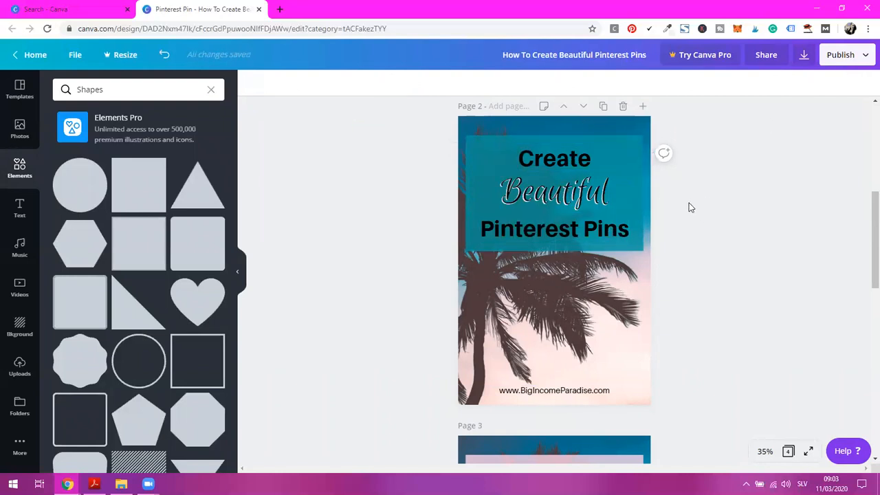
Duplicate the "Create" line on page 2, place the copy below the title rectangle, and change its text to "IN CANVA"
{"action": "left_click", "coordinate": [586, 176]}
{"action": "left_click", "coordinate": [697, 82]}
{"action": "left_click_drag", "start_coordinate": [559, 159], "coordinate": [560, 279]}
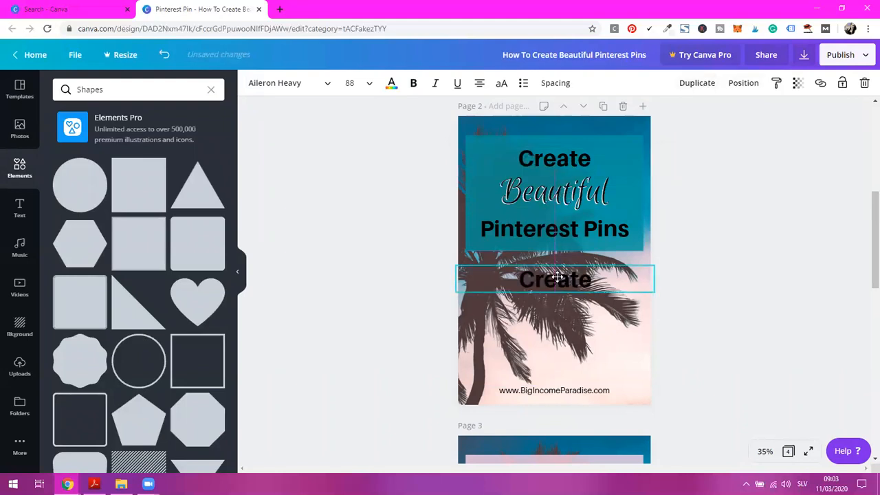
{"action": "double_click", "coordinate": [559, 278]}
{"action": "type", "text": "IN CANVA"}
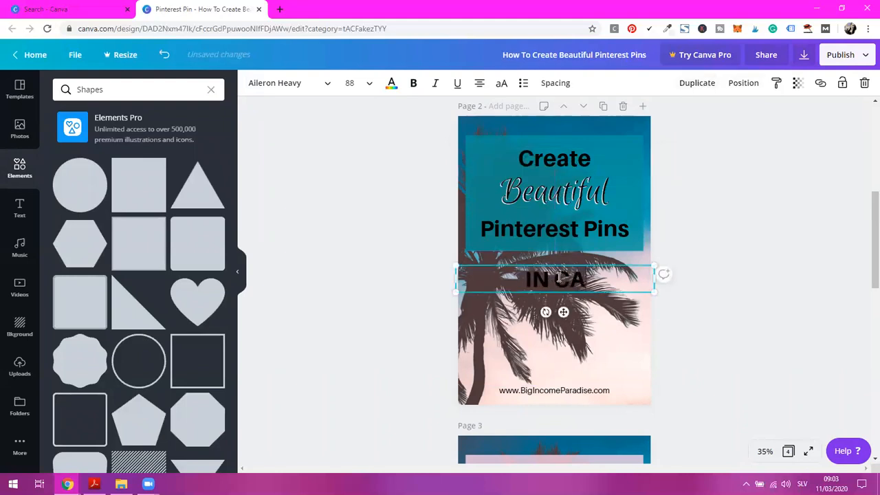
Try white, pink and dark teal as the text color of the "IN CANVA" line
{"action": "left_click", "coordinate": [391, 82]}
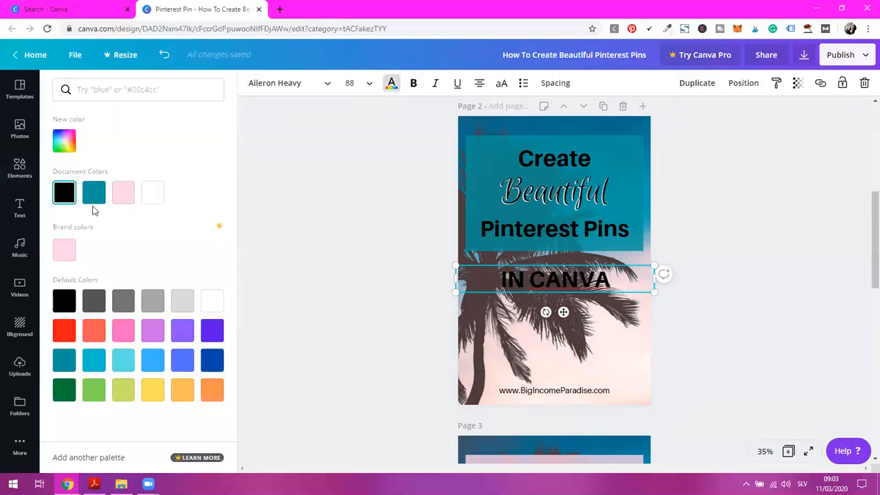
{"action": "left_click", "coordinate": [152, 192]}
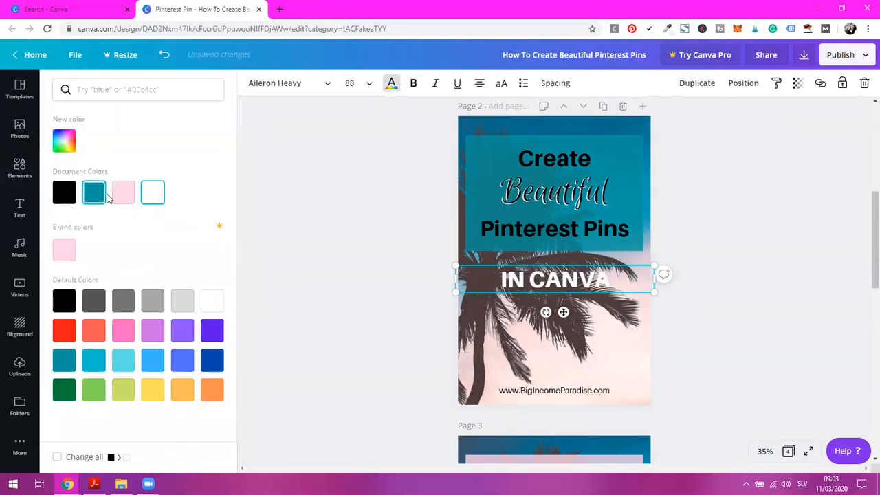
{"action": "left_click", "coordinate": [123, 333]}
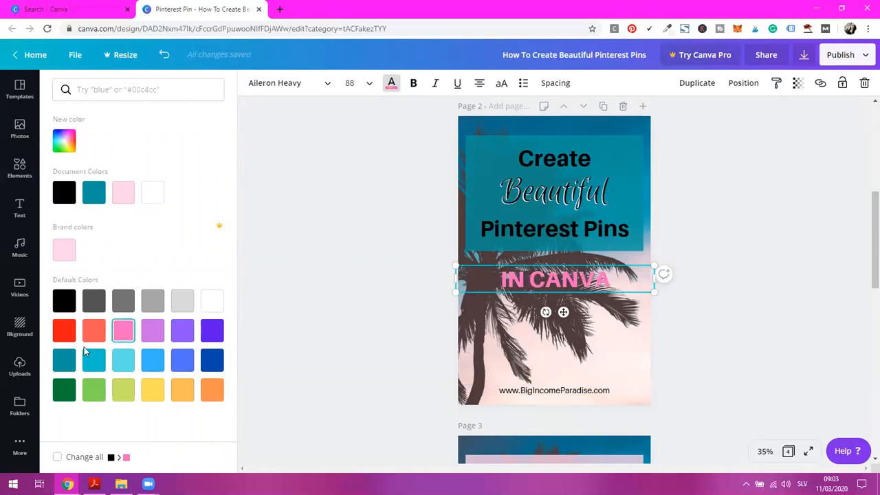
{"action": "left_click", "coordinate": [69, 359]}
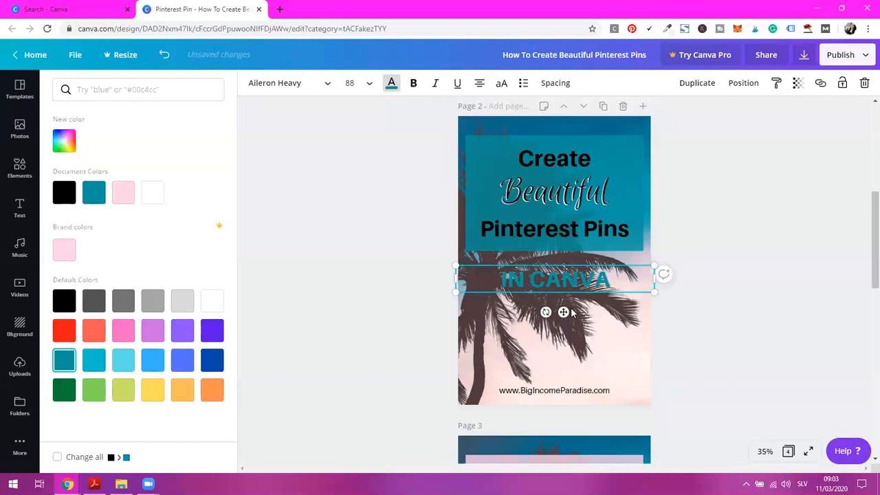
{"action": "left_click", "coordinate": [716, 313]}
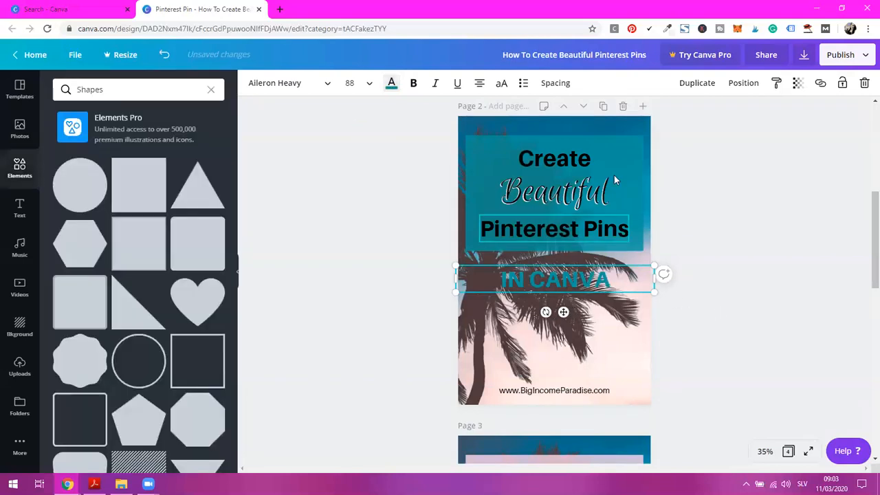
Duplicate the teal title rectangle on page 2 and reshape the copy into a thin full-width band over the "IN CANVA" line
{"action": "left_click", "coordinate": [632, 141]}
{"action": "left_click", "coordinate": [698, 82]}
{"action": "left_click_drag", "start_coordinate": [578, 183], "coordinate": [575, 310]}
{"action": "left_click_drag", "start_coordinate": [543, 380], "coordinate": [543, 297]}
{"action": "left_click_drag", "start_coordinate": [632, 281], "coordinate": [648, 281]}
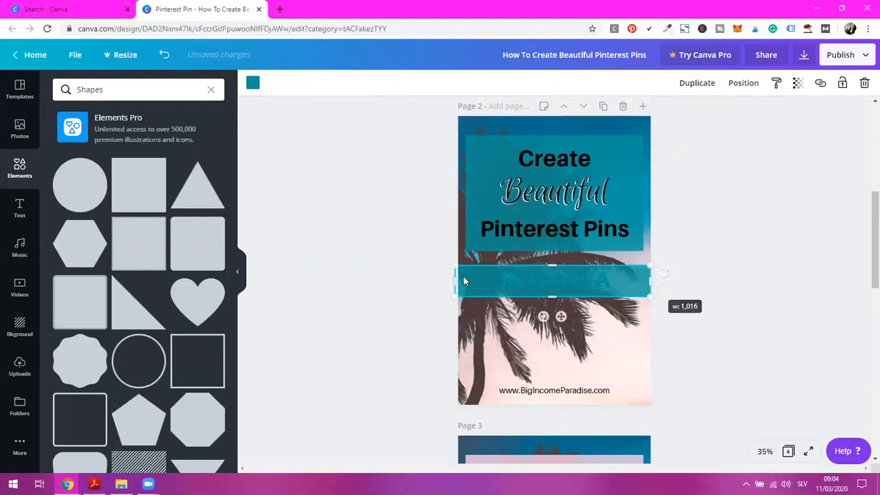
{"action": "left_click_drag", "start_coordinate": [456, 281], "coordinate": [460, 281]}
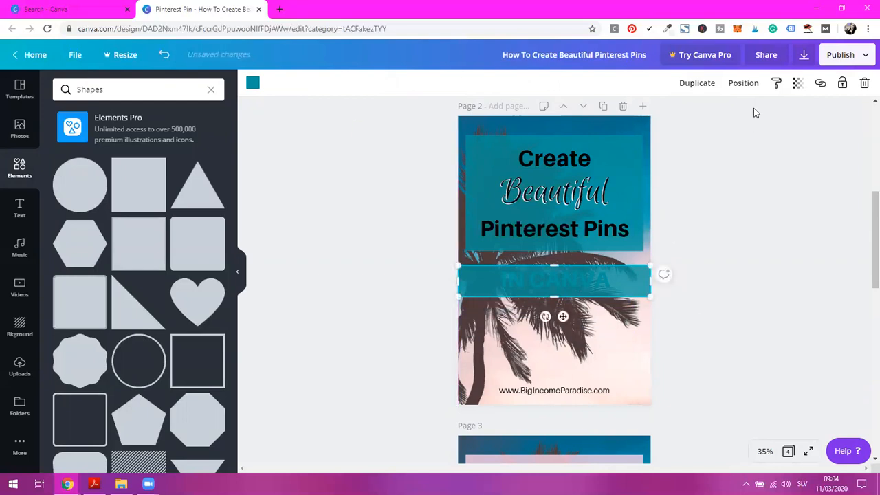
{"action": "left_click", "coordinate": [747, 85]}
{"action": "left_click", "coordinate": [701, 116]}
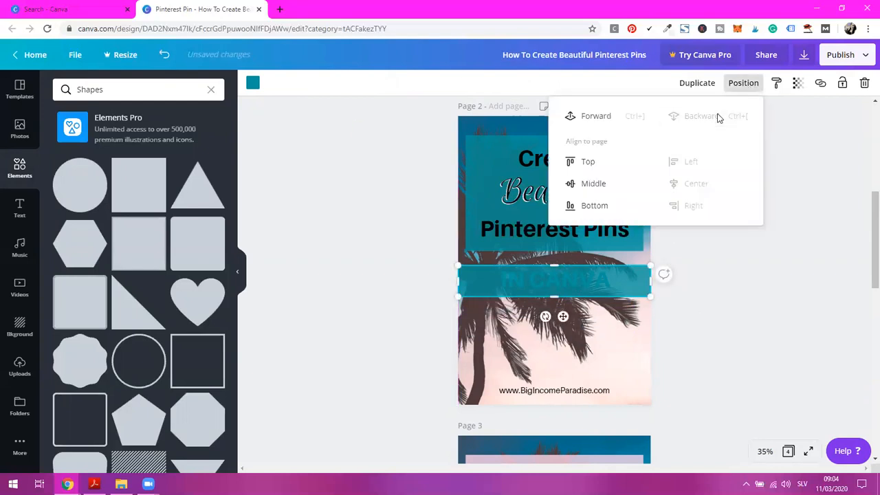
{"action": "left_click", "coordinate": [781, 301]}
Center the "IN CANVA" line vertically in the teal band and make its text white
{"action": "left_click", "coordinate": [569, 283]}
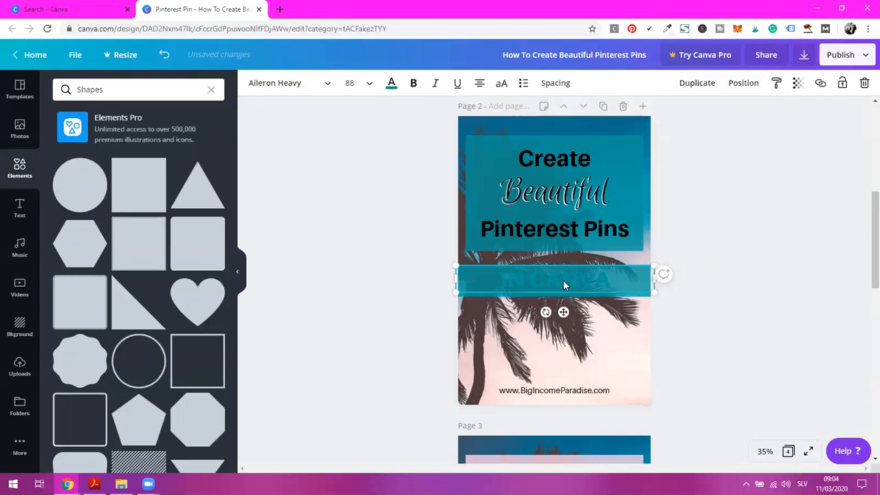
{"action": "left_click_drag", "start_coordinate": [549, 281], "coordinate": [552, 283]}
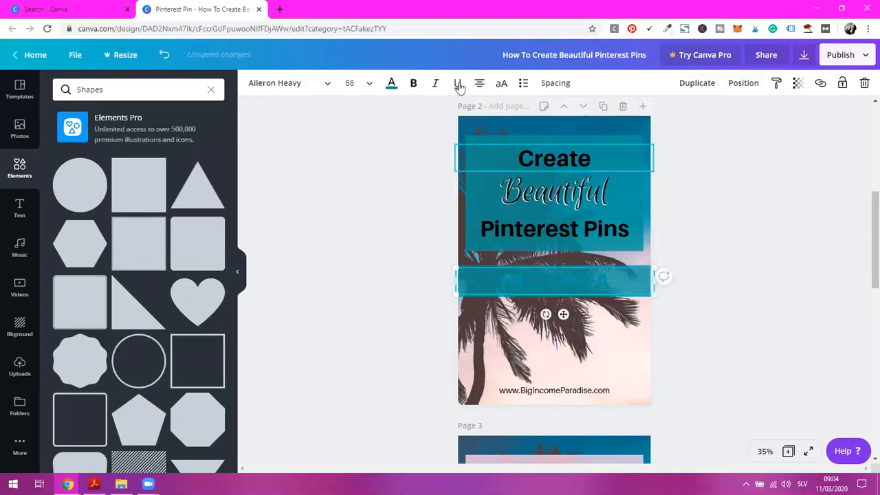
{"action": "left_click", "coordinate": [391, 83]}
{"action": "left_click", "coordinate": [148, 200]}
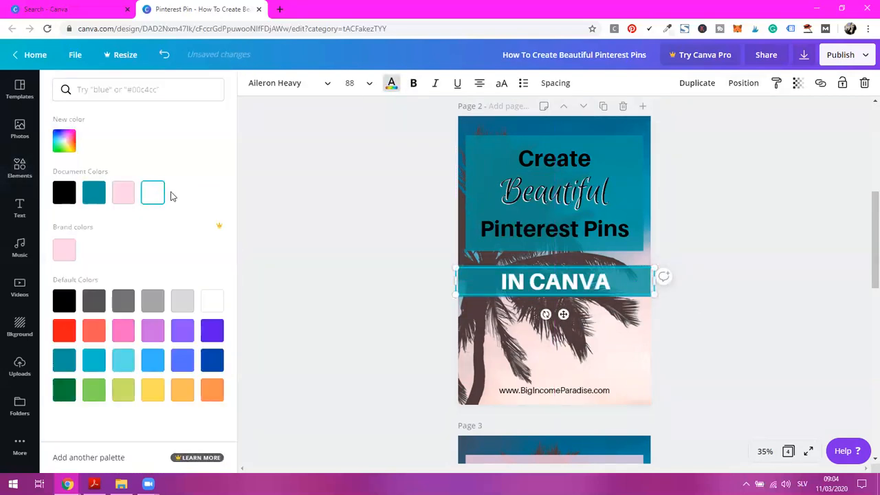
{"action": "left_click", "coordinate": [742, 273]}
{"action": "left_click", "coordinate": [747, 271]}
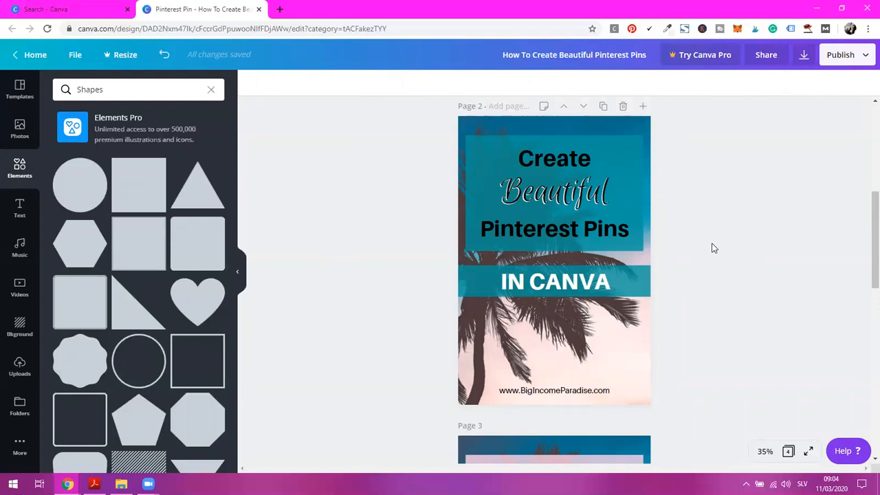
Delete pages 3 and 4, and duplicate page 2 as a new page 3
{"action": "scroll", "coordinate": [713, 248], "scroll_direction": "down", "scroll_amount": 4}
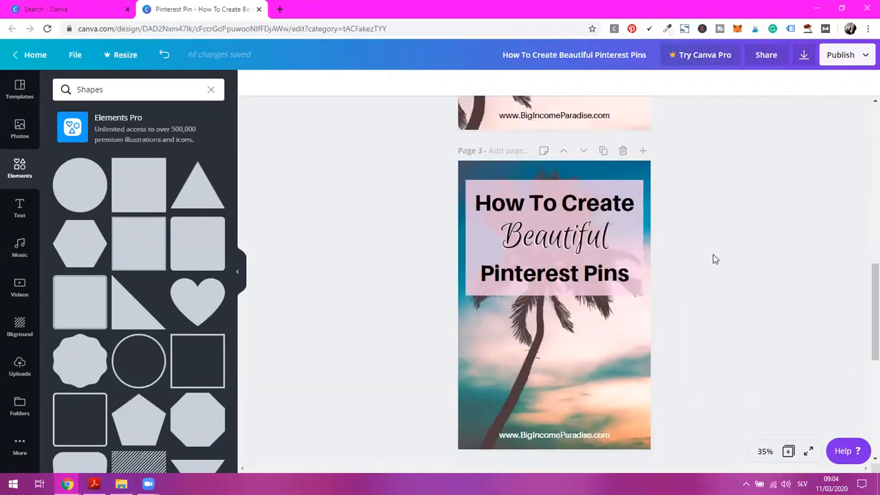
{"action": "left_click", "coordinate": [623, 150]}
{"action": "left_click", "coordinate": [623, 150]}
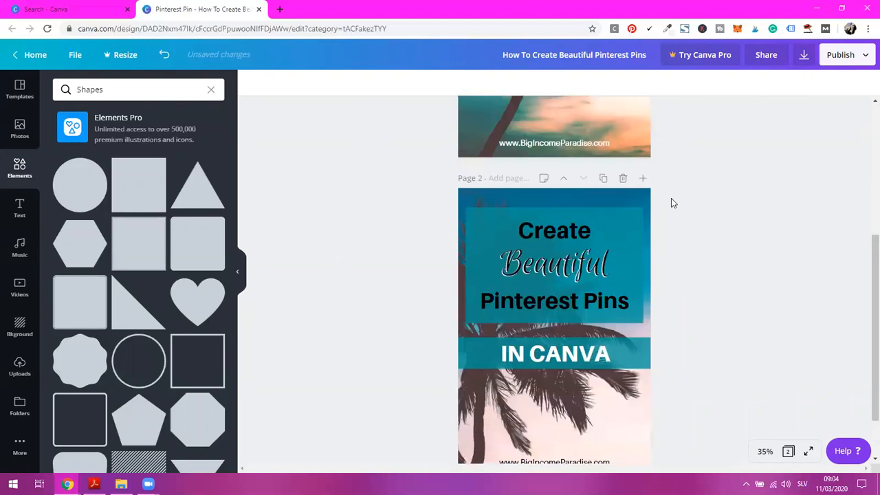
{"action": "scroll", "coordinate": [605, 206], "scroll_direction": "down", "scroll_amount": 2}
{"action": "left_click", "coordinate": [603, 167]}
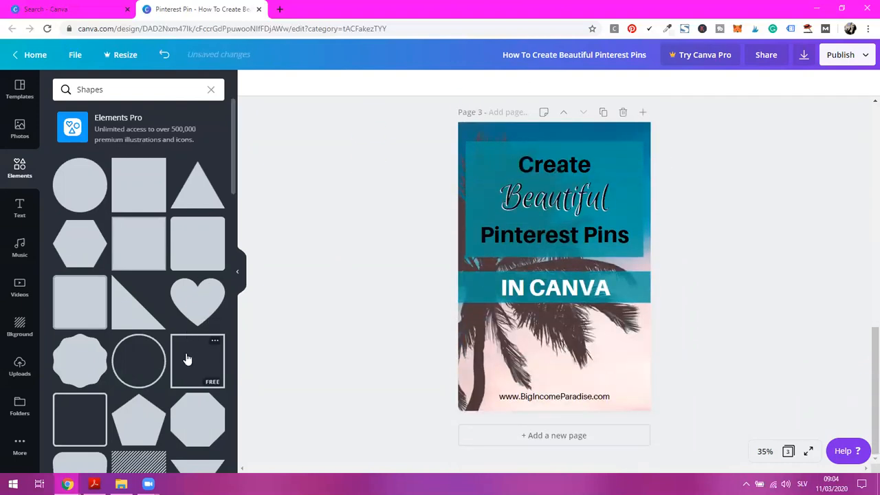
Add a square outline shape to page 3, color it white, and stretch it to frame the teal title rectangle
{"action": "left_click", "coordinate": [189, 358]}
{"action": "left_click_drag", "start_coordinate": [628, 344], "coordinate": [539, 253]}
{"action": "left_click", "coordinate": [253, 82]}
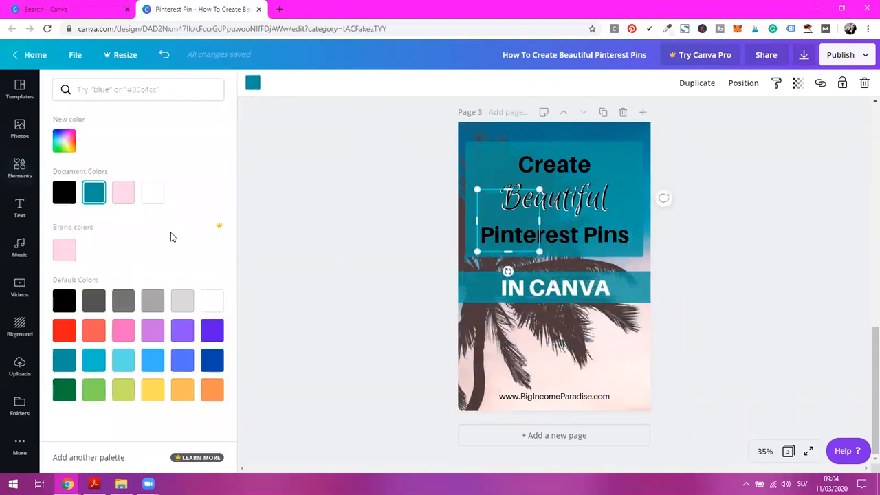
{"action": "left_click", "coordinate": [152, 192]}
{"action": "left_click_drag", "start_coordinate": [492, 214], "coordinate": [642, 176]}
{"action": "left_click_drag", "start_coordinate": [554, 204], "coordinate": [556, 258]}
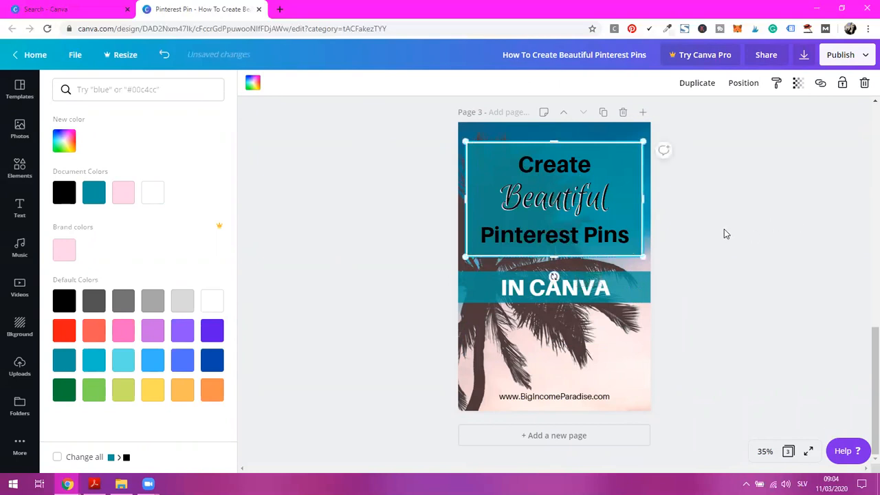
{"action": "left_click", "coordinate": [707, 255]}
Change the first title line on page 3 to "How To Create"
{"action": "left_click", "coordinate": [584, 170]}
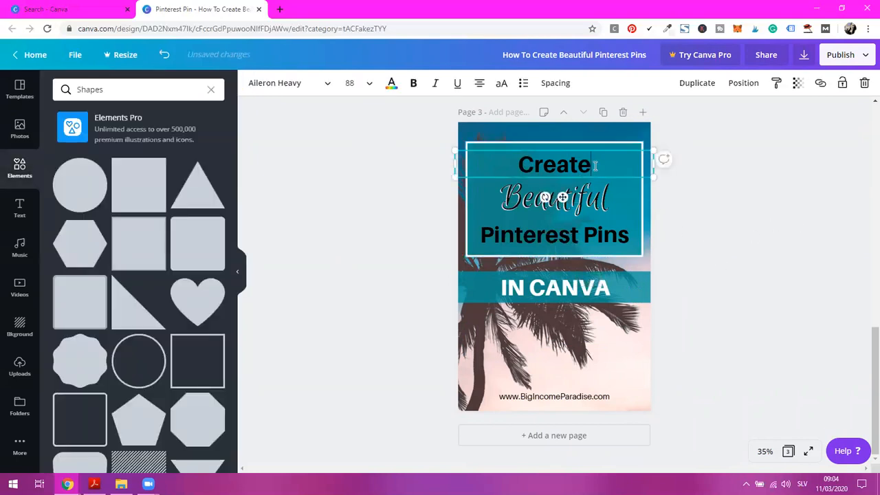
{"action": "left_click", "coordinate": [529, 167]}
{"action": "type", "text": "How To"}
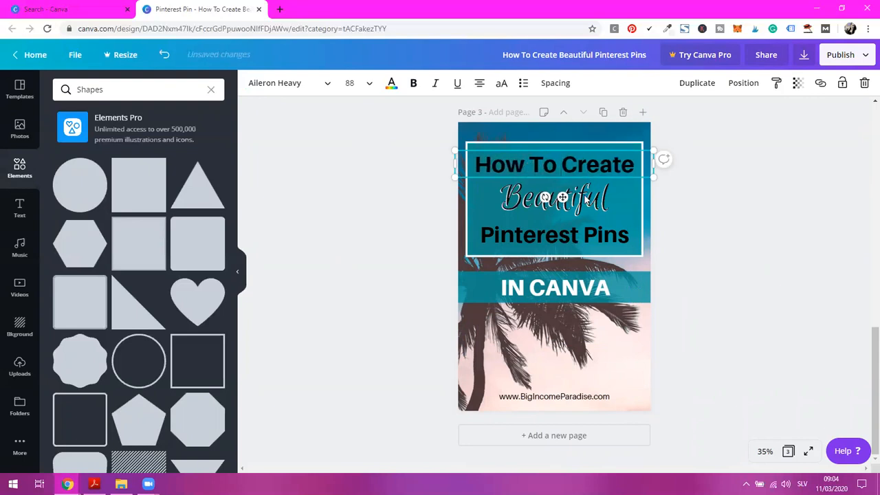
Delete both layered "Beautiful" text boxes from page 3
{"action": "left_click", "coordinate": [616, 200]}
{"action": "left_click", "coordinate": [605, 205]}
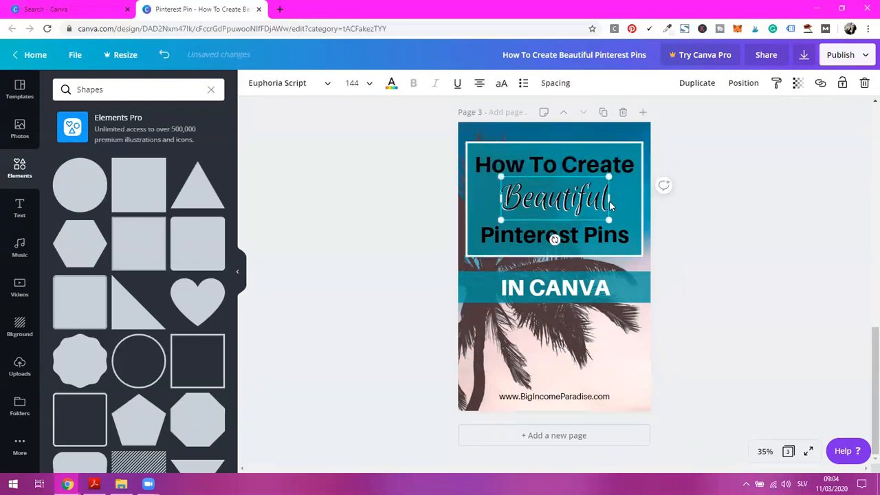
{"action": "left_click", "coordinate": [864, 85]}
{"action": "left_click", "coordinate": [603, 199]}
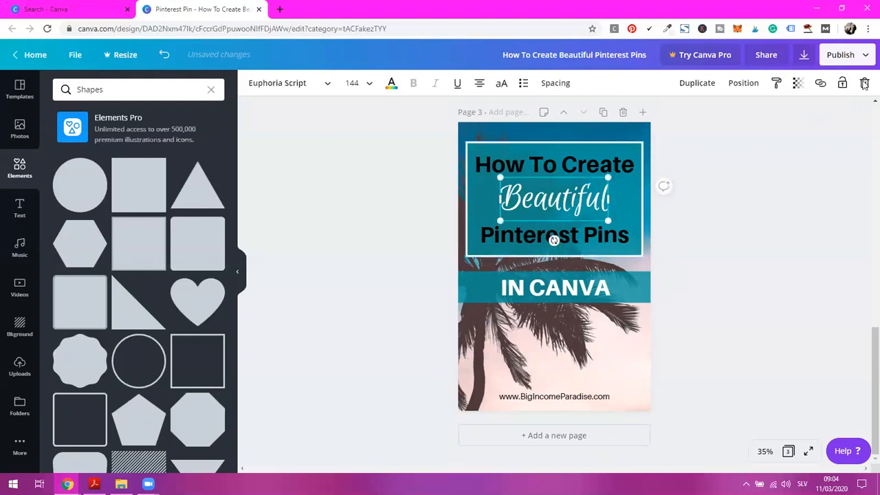
{"action": "left_click", "coordinate": [865, 84]}
Move "Pinterest Pins" up under "How To Create" and add a copy of it below reading "THAT CONVERT"
{"action": "left_click", "coordinate": [589, 236]}
{"action": "left_click_drag", "start_coordinate": [589, 235], "coordinate": [581, 191]}
{"action": "left_click_drag", "start_coordinate": [561, 231], "coordinate": [557, 238]}
{"action": "double_click", "coordinate": [559, 237]}
{"action": "key", "text": "ctrl+c"}
{"action": "type", "text": "TH"}
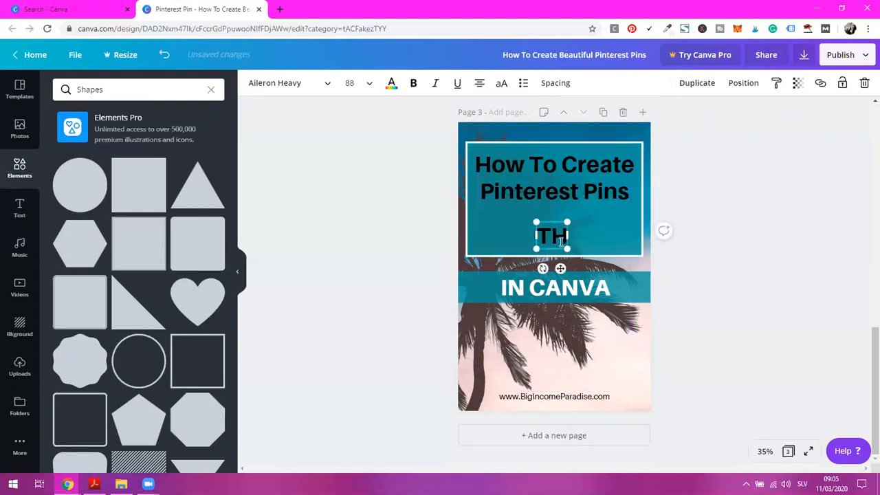
{"action": "type", "text": "AT CONVERT"}
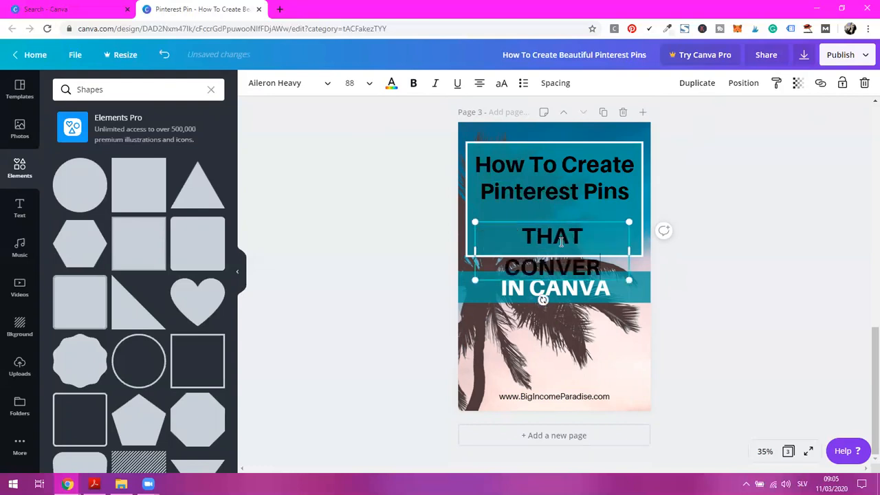
Set "THAT CONVERT" to font size 80, widen its box to fit one line, and move it directly under "Pinterest Pins"
{"action": "left_click", "coordinate": [369, 83]}
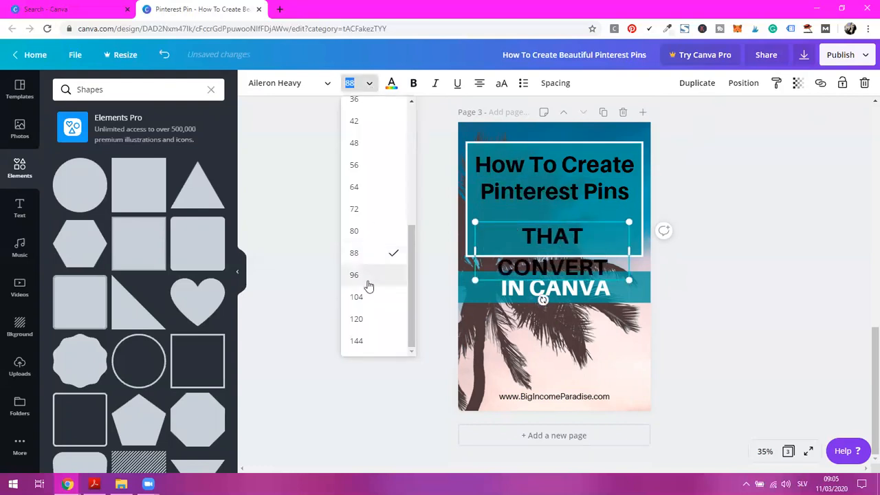
{"action": "left_click", "coordinate": [354, 231]}
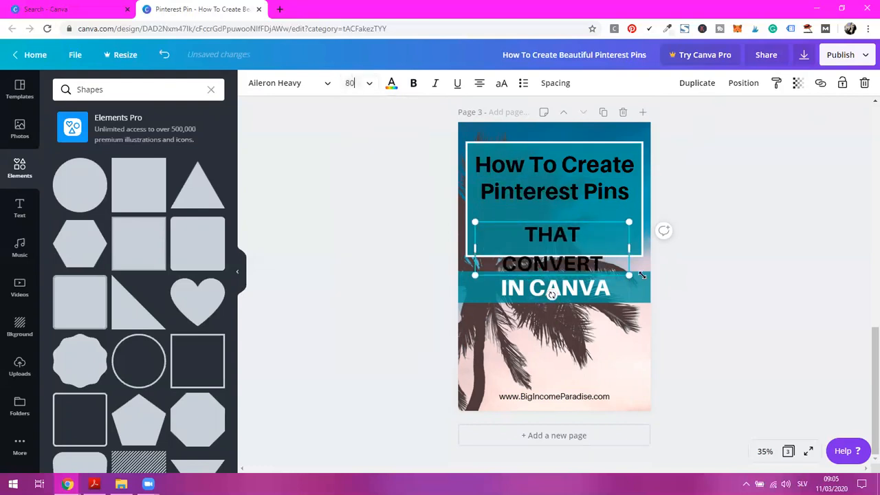
{"action": "left_click_drag", "start_coordinate": [628, 249], "coordinate": [654, 247]}
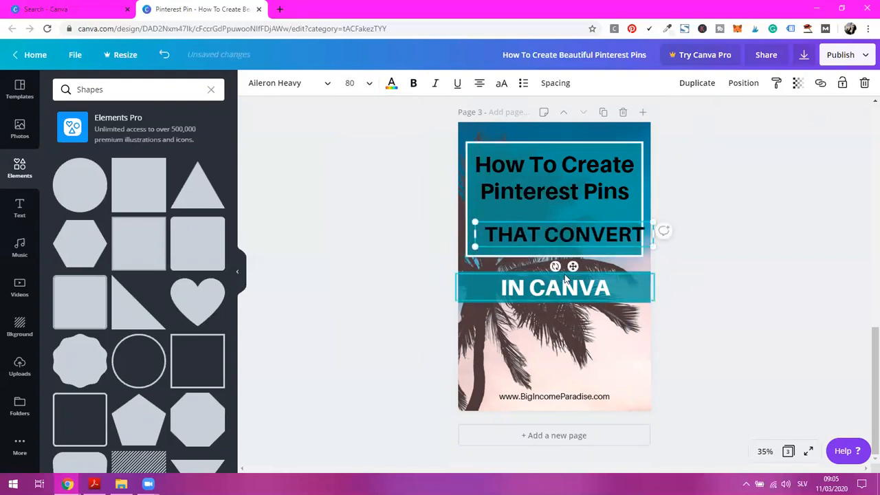
{"action": "left_click_drag", "start_coordinate": [562, 256], "coordinate": [562, 246]}
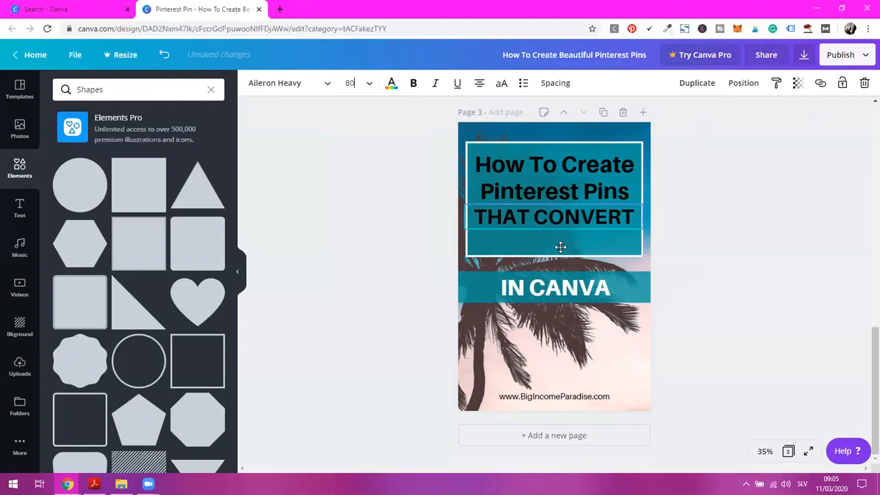
Replace "IN CANVA" on page 3 by deleting it and placing "THAT CONVERT" on the teal band
{"action": "left_click_drag", "start_coordinate": [562, 248], "coordinate": [562, 364]}
{"action": "left_click", "coordinate": [555, 301]}
{"action": "left_click", "coordinate": [865, 82]}
{"action": "left_click_drag", "start_coordinate": [562, 330], "coordinate": [562, 288]}
{"action": "left_click", "coordinate": [705, 273]}
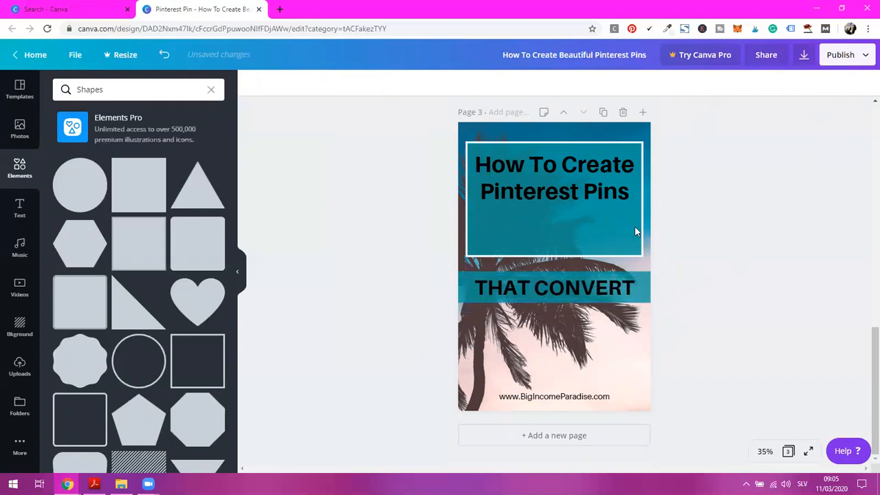
Shorten the white frame and the teal rectangle on page 3 to fit the two title lines
{"action": "left_click", "coordinate": [600, 233]}
{"action": "left_click_drag", "start_coordinate": [555, 255], "coordinate": [555, 209]}
{"action": "left_click", "coordinate": [566, 244]}
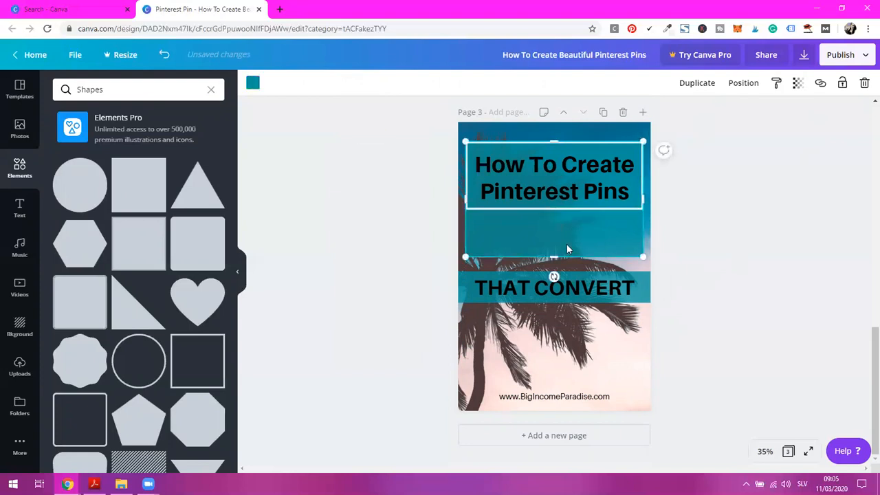
{"action": "left_click_drag", "start_coordinate": [554, 256], "coordinate": [576, 181]}
{"action": "left_click", "coordinate": [696, 218]}
Merge "Pinterest Pins" into the "How To Create" text box as its second line and remove the separate text
{"action": "left_click", "coordinate": [573, 167]}
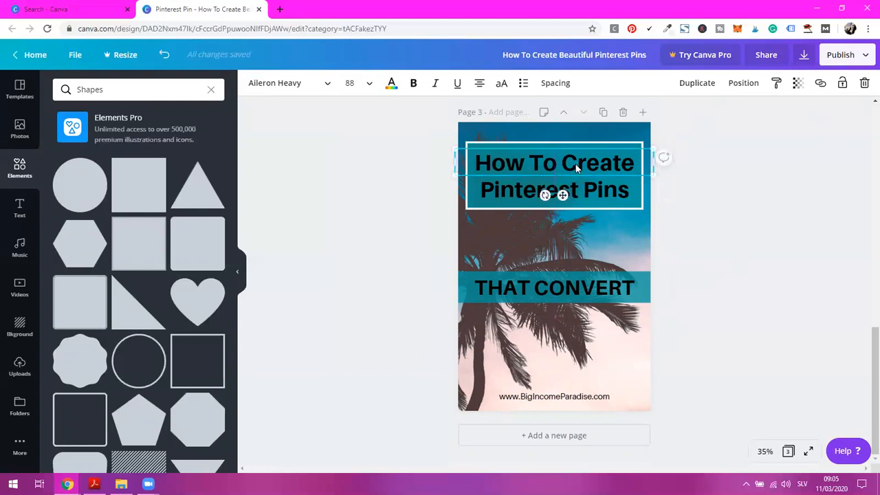
{"action": "left_click", "coordinate": [613, 196]}
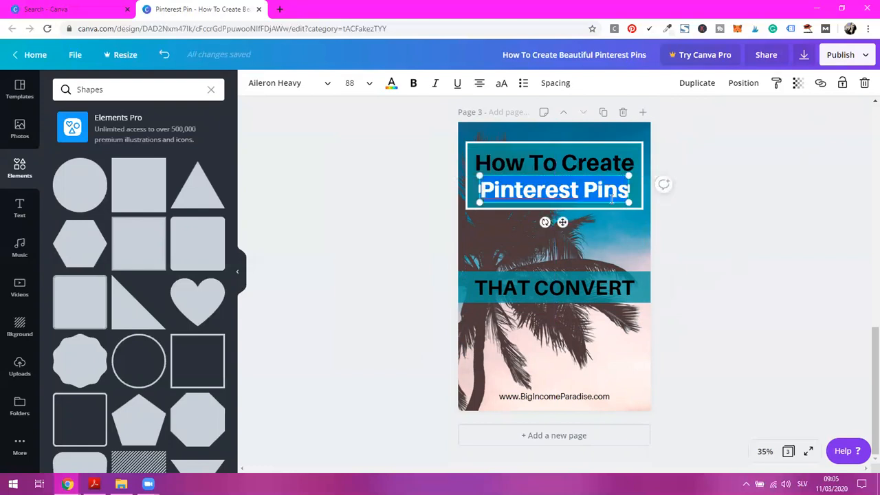
{"action": "key", "text": "BackSpace"}
{"action": "left_click", "coordinate": [757, 131]}
{"action": "left_click", "coordinate": [605, 166]}
{"action": "key", "text": "Return"}
{"action": "key", "text": "ctrl+v"}
{"action": "left_click", "coordinate": [729, 198]}
Set the two-line title's line height to 1 and center it inside the white frame on page 3
{"action": "left_click_drag", "start_coordinate": [559, 169], "coordinate": [569, 167]}
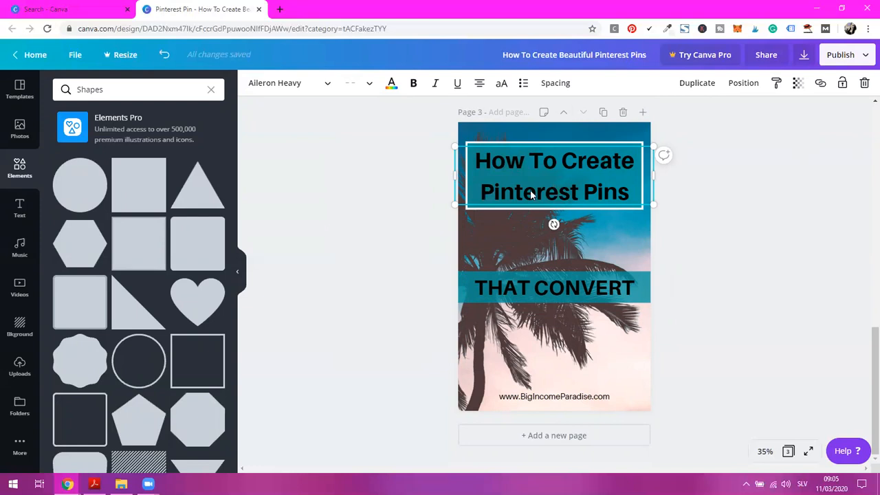
{"action": "left_click", "coordinate": [556, 85]}
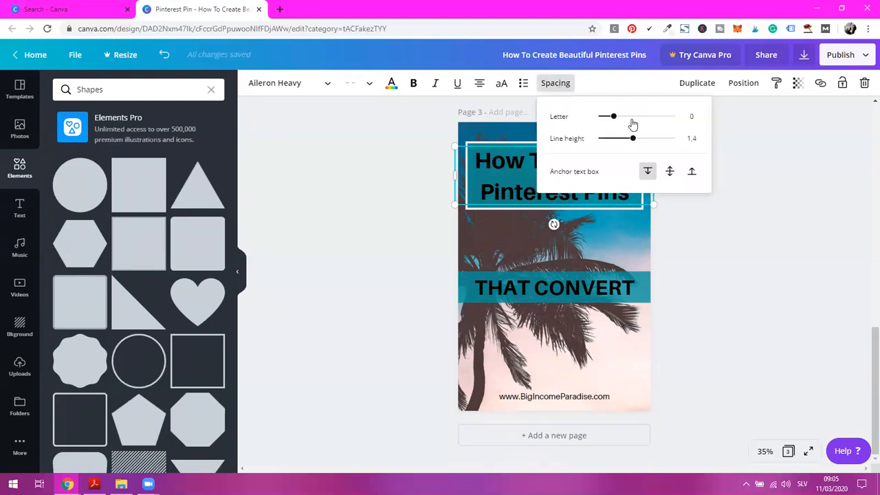
{"action": "left_click_drag", "start_coordinate": [633, 141], "coordinate": [628, 142]}
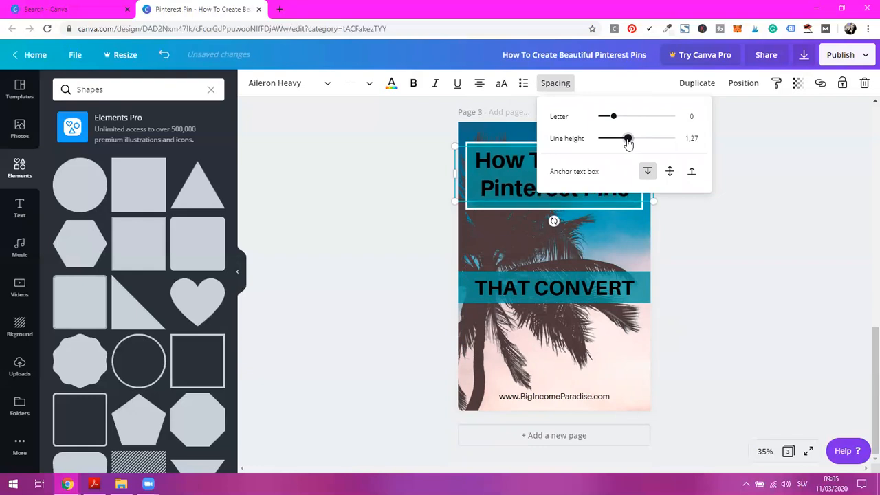
{"action": "key", "text": "Return"}
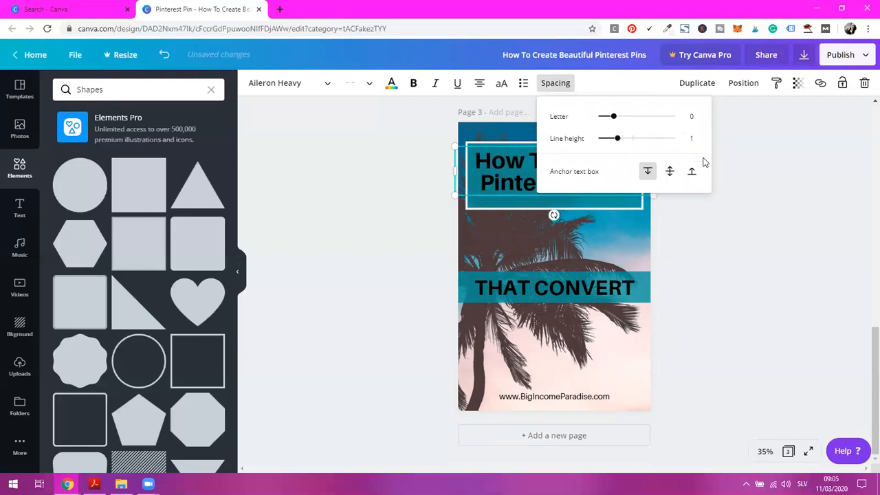
{"action": "left_click", "coordinate": [791, 188]}
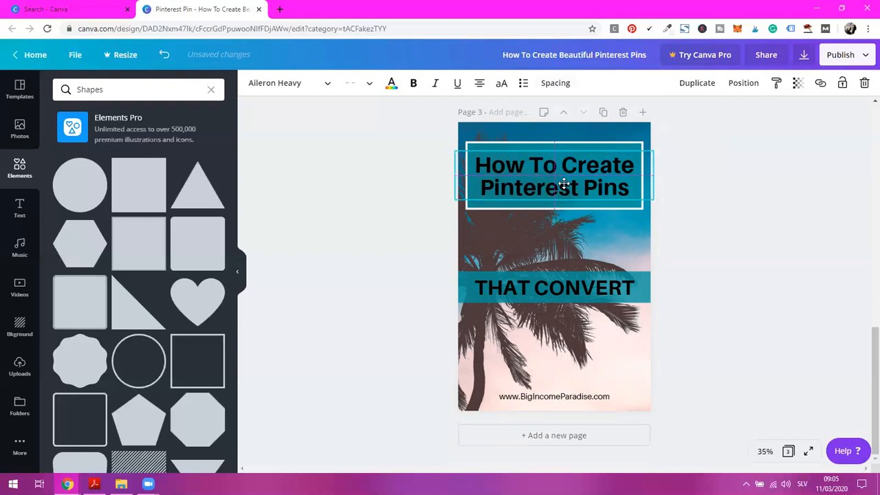
Try a different letter spacing for the "How To Create Pinterest Pins" title
{"action": "left_click", "coordinate": [560, 85]}
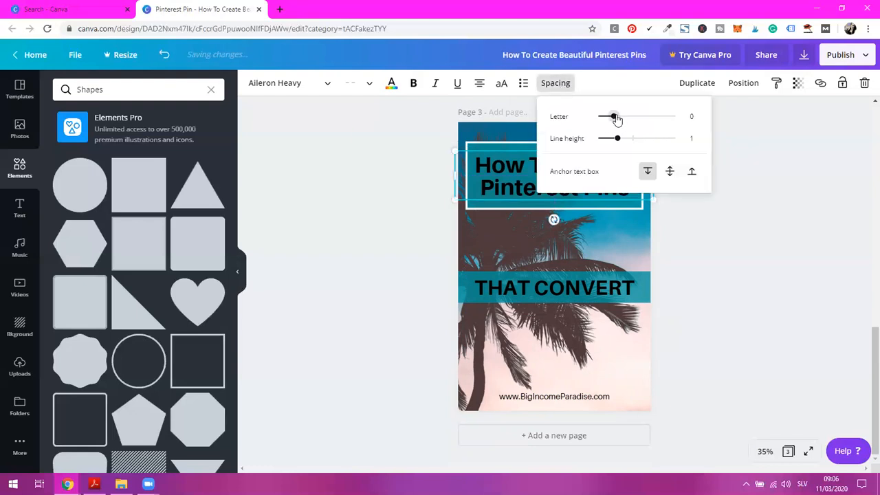
{"action": "mouse_move", "coordinate": [616, 120]}
{"action": "left_mouse_down"}
{"action": "mouse_move", "coordinate": [633, 118]}
{"action": "mouse_move", "coordinate": [612, 118]}
{"action": "left_mouse_up"}
{"action": "left_click", "coordinate": [723, 226]}
{"action": "left_click", "coordinate": [717, 232]}
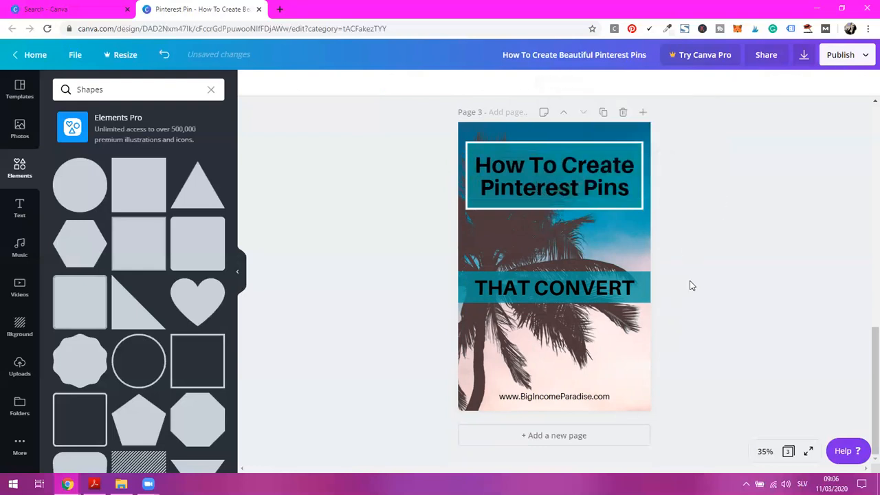
Move the teal band with "THAT CONVERT" up beneath the framed title and color its text white
{"action": "left_click", "coordinate": [552, 294]}
{"action": "left_click_drag", "start_coordinate": [552, 294], "coordinate": [554, 245]}
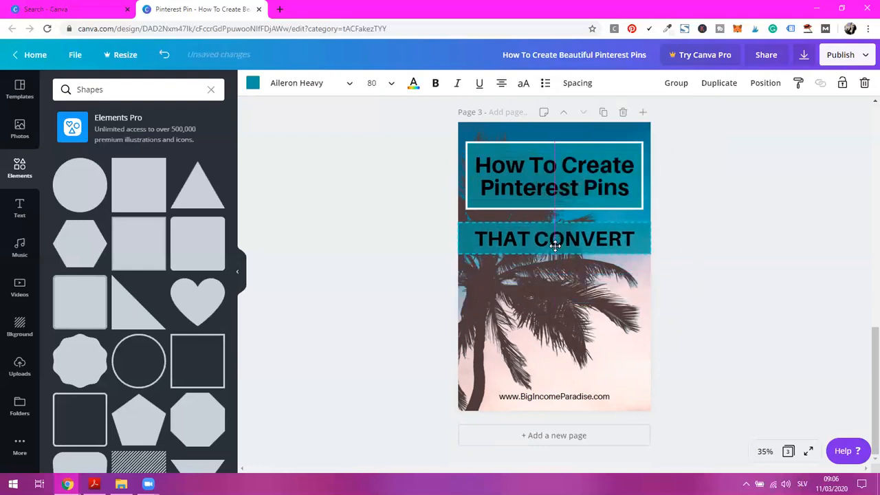
{"action": "left_click", "coordinate": [391, 82]}
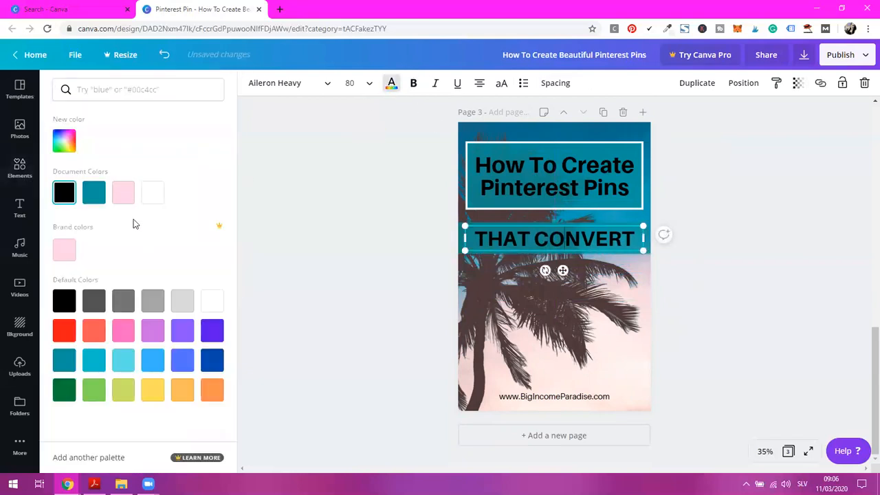
{"action": "left_click", "coordinate": [153, 193]}
{"action": "left_click", "coordinate": [719, 257]}
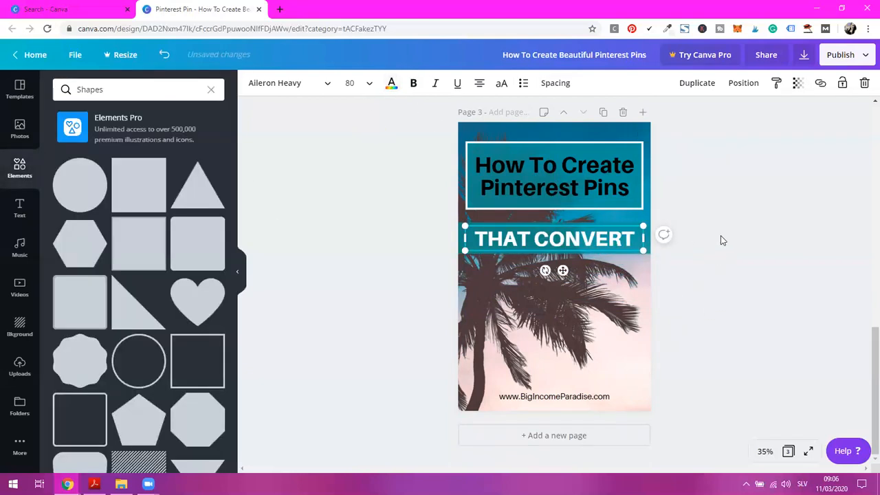
Tilt the teal band and "THAT CONVERT" slightly counterclockwise together, and widen the band past both page edges to about 1,091
{"action": "left_click_drag", "start_coordinate": [717, 238], "coordinate": [611, 238]}
{"action": "left_click_drag", "start_coordinate": [681, 236], "coordinate": [602, 239]}
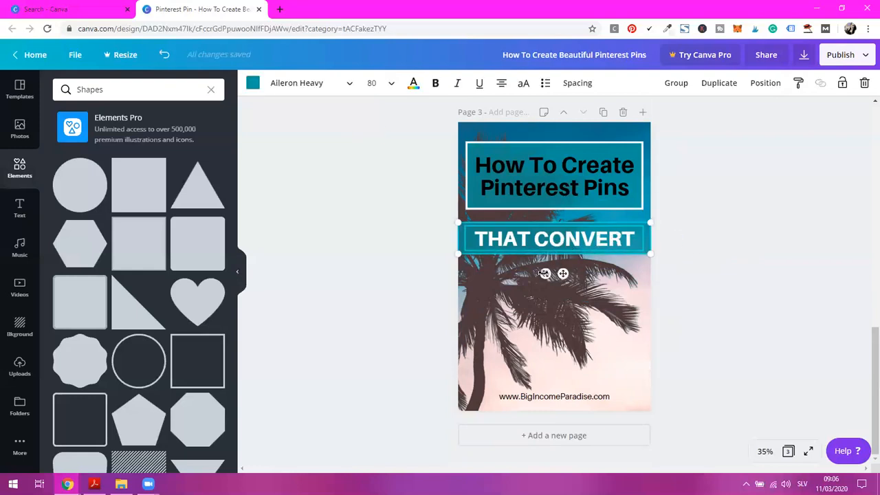
{"action": "left_click_drag", "start_coordinate": [545, 273], "coordinate": [546, 273]}
{"action": "left_click", "coordinate": [682, 249]}
{"action": "left_click", "coordinate": [647, 230]}
{"action": "left_click_drag", "start_coordinate": [651, 231], "coordinate": [661, 231]}
{"action": "left_click_drag", "start_coordinate": [458, 246], "coordinate": [449, 246]}
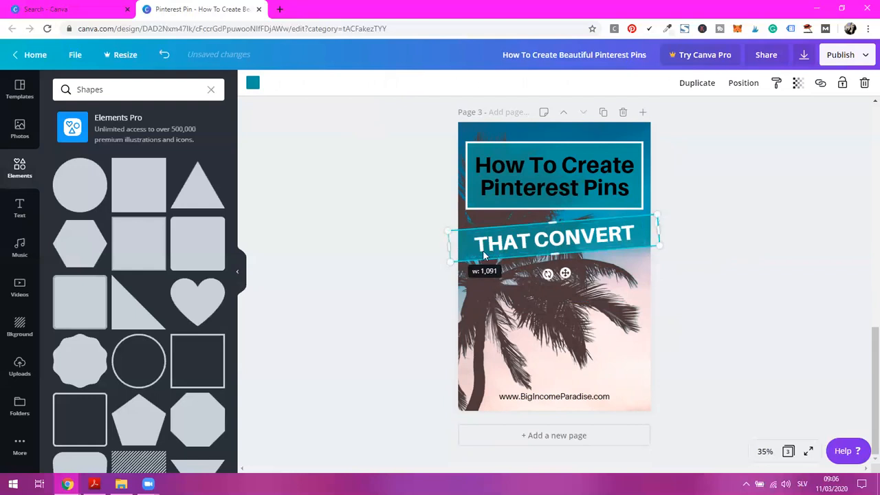
{"action": "left_click", "coordinate": [718, 229]}
Delete the palm background photo from page 3 and search the photo library for "palm tree"
{"action": "left_click", "coordinate": [640, 132]}
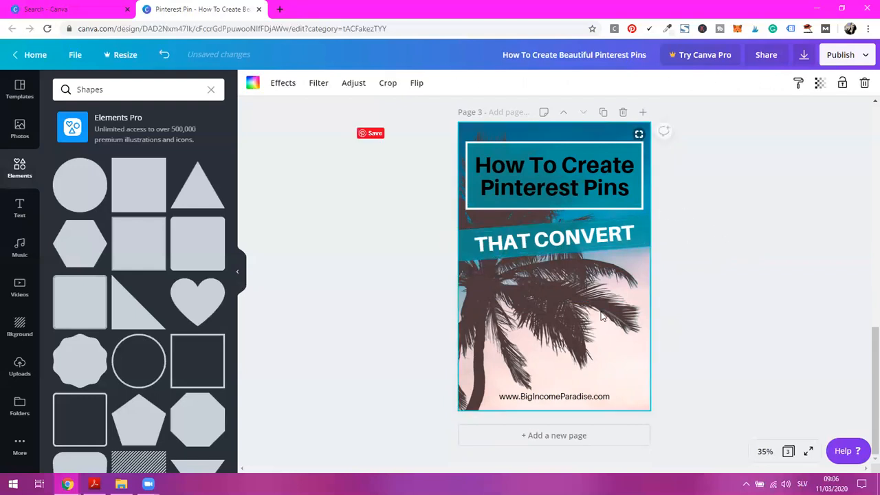
{"action": "left_click", "coordinate": [865, 83]}
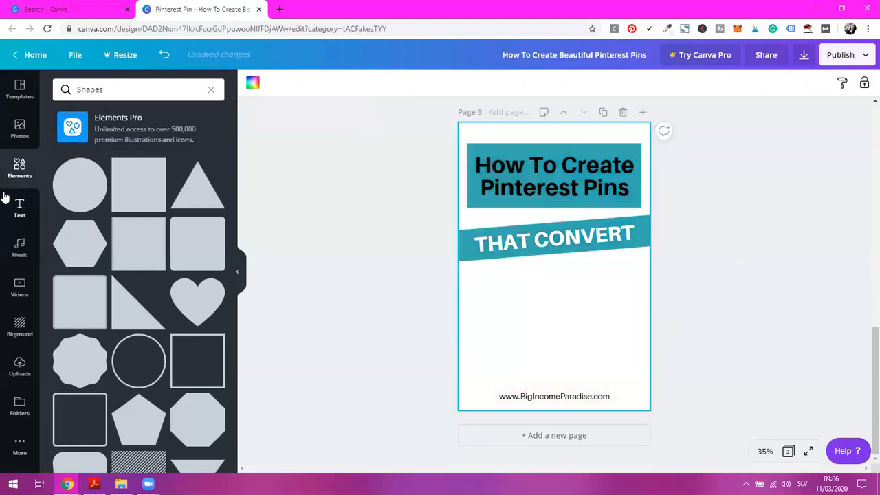
{"action": "left_click", "coordinate": [20, 130]}
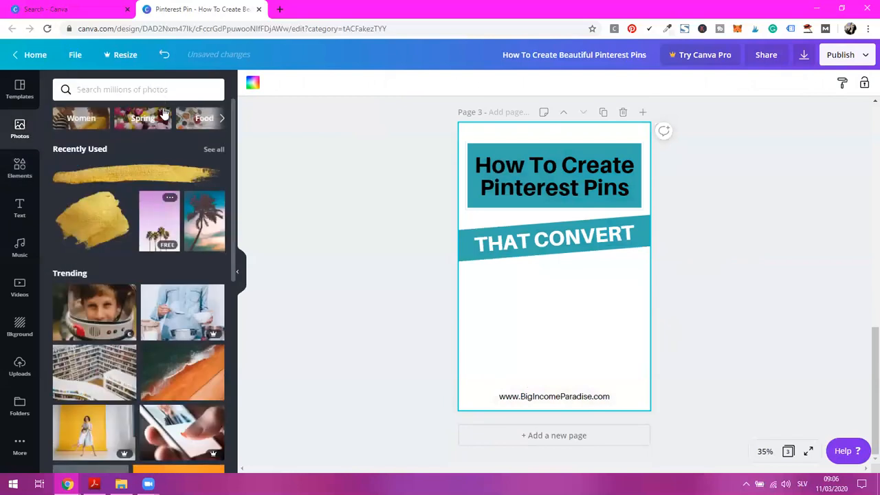
{"action": "left_click", "coordinate": [156, 91]}
{"action": "type", "text": "palm"}
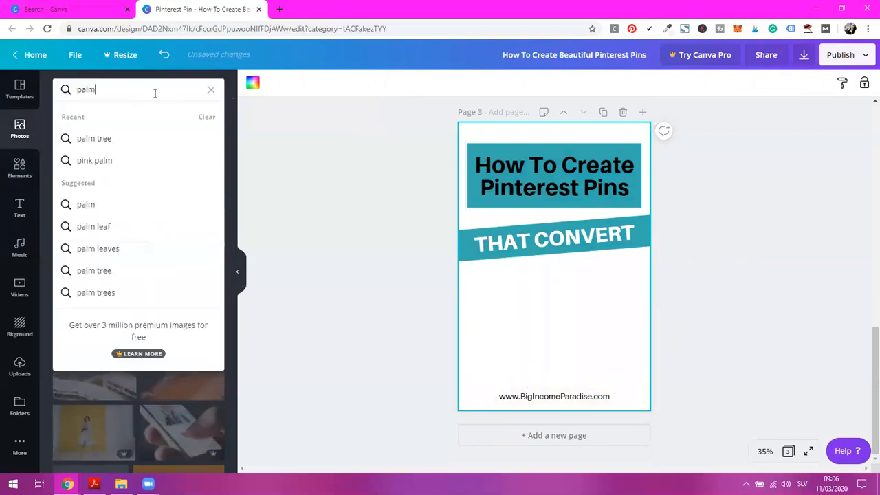
{"action": "left_click", "coordinate": [131, 157]}
{"action": "left_click", "coordinate": [129, 90]}
{"action": "key", "text": "ctrl+a"}
{"action": "type", "text": "palm"}
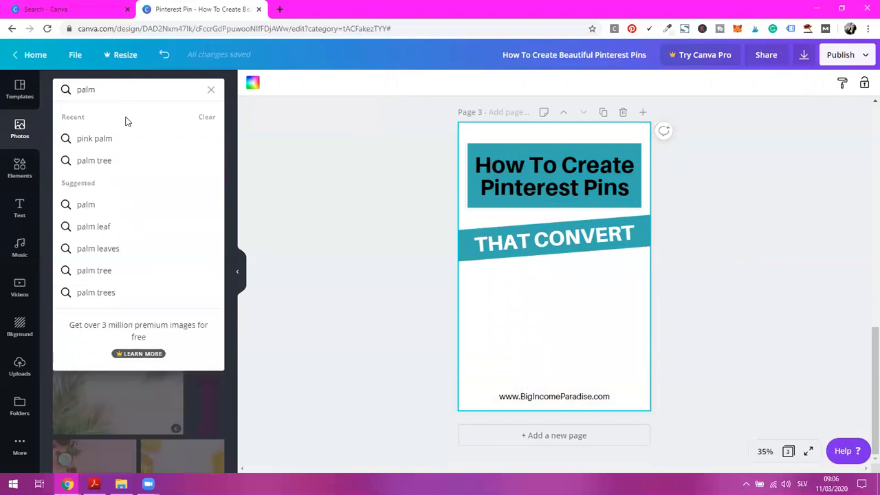
{"action": "left_click", "coordinate": [121, 162]}
Try the free pastel-sky palm photo as page 3's background, enlarged to cover the page, and delete it
{"action": "scroll", "coordinate": [199, 272], "scroll_direction": "down", "scroll_amount": 5}
{"action": "scroll", "coordinate": [199, 272], "scroll_direction": "down", "scroll_amount": 10}
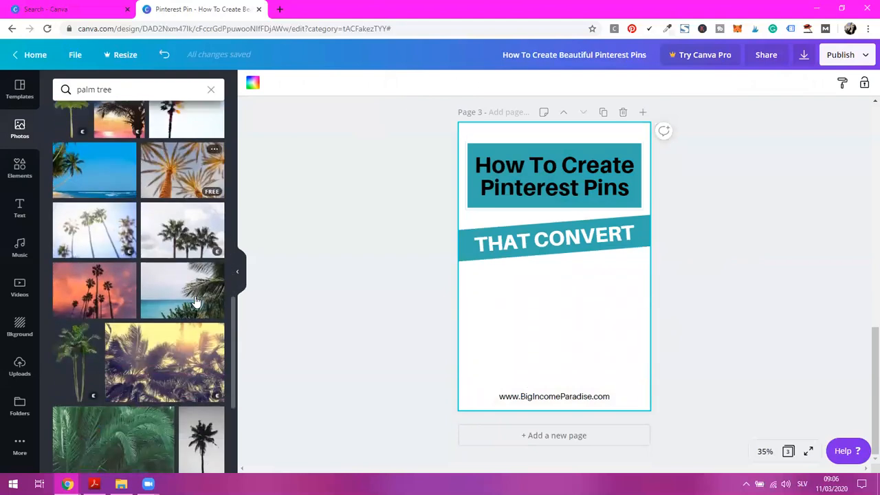
{"action": "scroll", "coordinate": [196, 301], "scroll_direction": "down", "scroll_amount": 10}
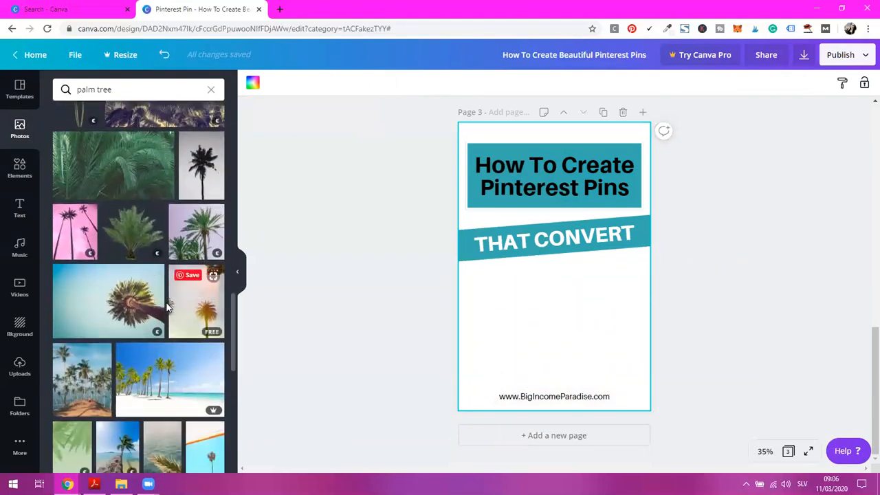
{"action": "scroll", "coordinate": [189, 294], "scroll_direction": "down", "scroll_amount": 3}
{"action": "left_click_drag", "start_coordinate": [469, 303], "coordinate": [558, 308]}
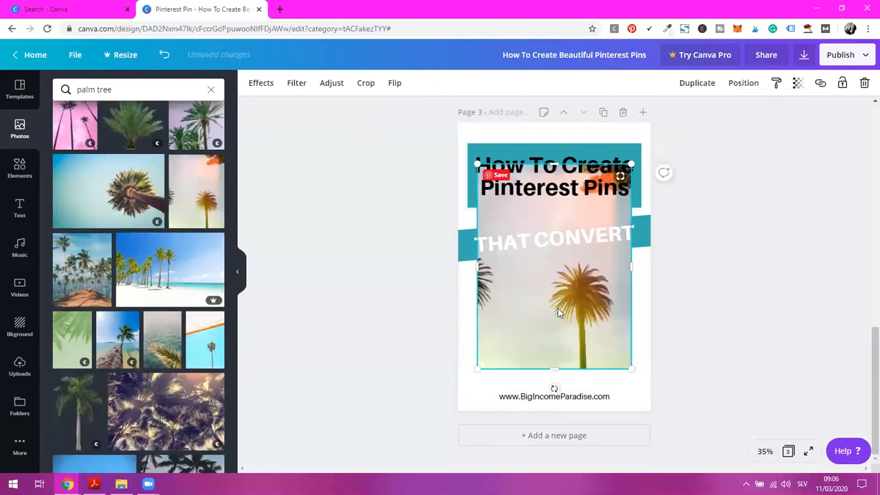
{"action": "left_click_drag", "start_coordinate": [617, 325], "coordinate": [665, 411]}
{"action": "left_click_drag", "start_coordinate": [611, 309], "coordinate": [595, 292]}
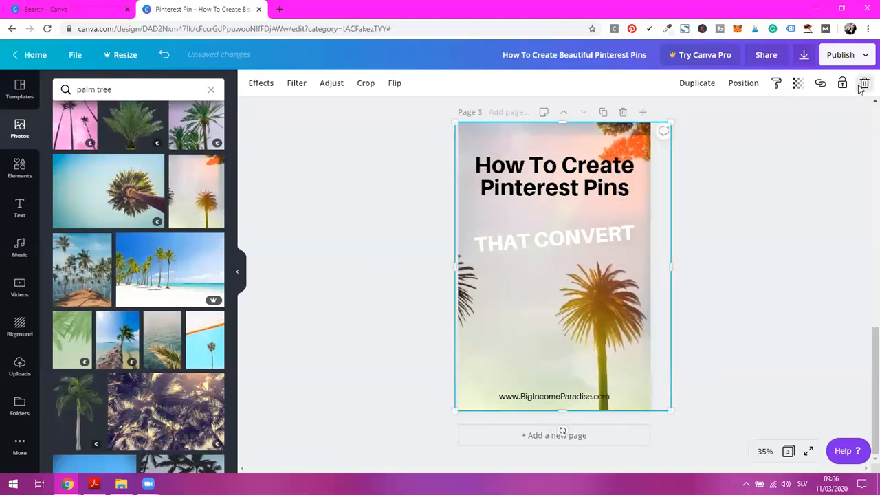
{"action": "left_click", "coordinate": [863, 84]}
Add the blue-sky palm photo with the orange roof edge, enlarge it to fill page 3 and send it to back
{"action": "left_click", "coordinate": [204, 342]}
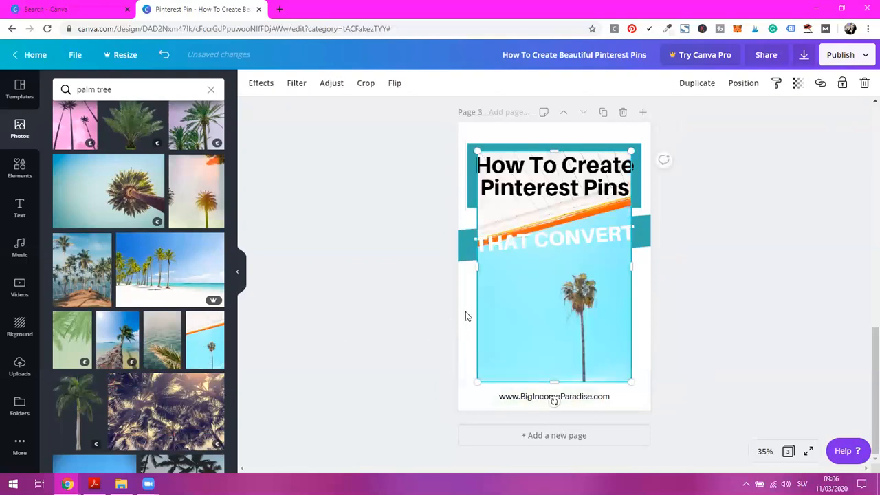
{"action": "left_click_drag", "start_coordinate": [571, 299], "coordinate": [558, 275]}
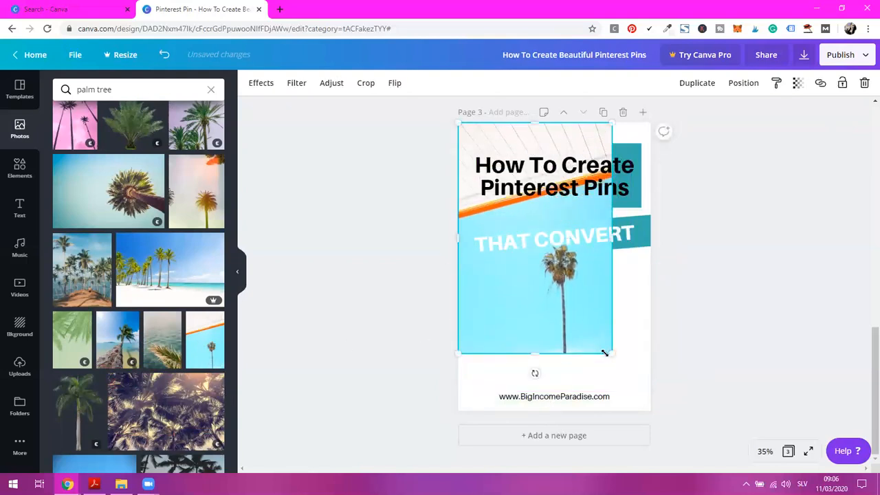
{"action": "left_click_drag", "start_coordinate": [627, 368], "coordinate": [655, 413]}
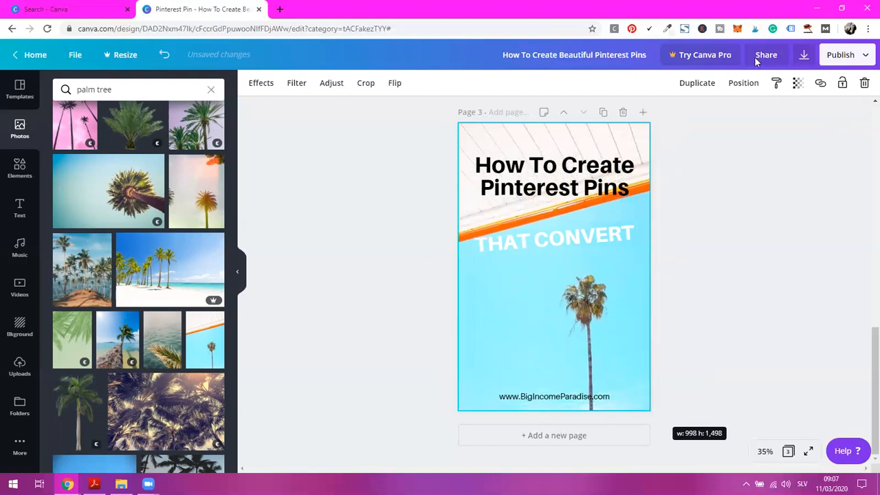
{"action": "left_click", "coordinate": [746, 84]}
{"action": "left_click", "coordinate": [699, 140]}
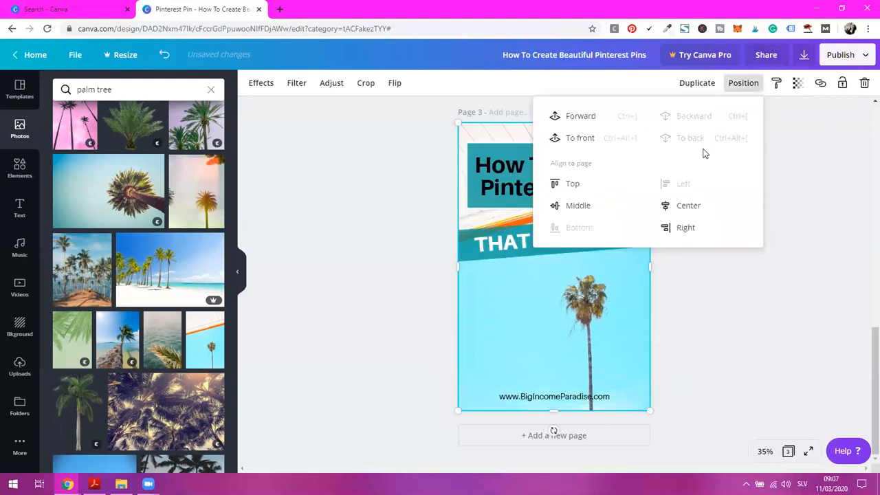
Lock the blue-sky palm photo in place as the page 3 background
{"action": "left_click", "coordinate": [738, 339]}
{"action": "left_click_drag", "start_coordinate": [695, 242], "coordinate": [713, 289]}
{"action": "left_click", "coordinate": [624, 291]}
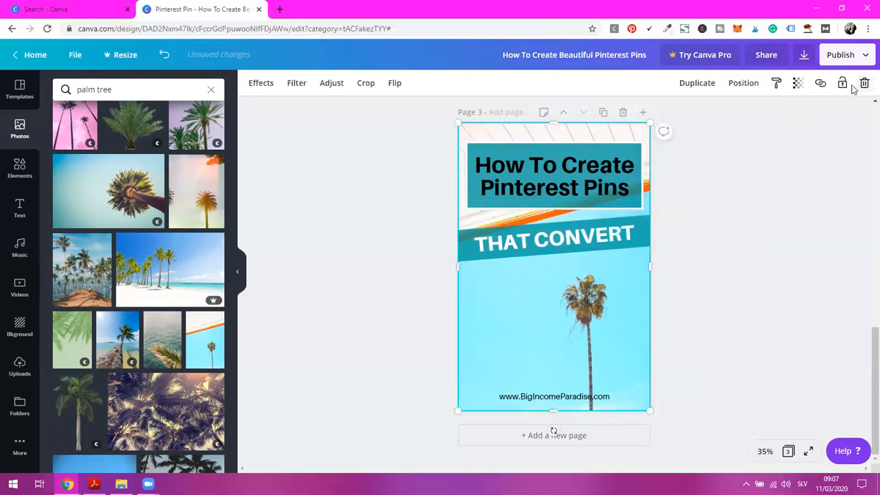
{"action": "left_click", "coordinate": [844, 84]}
{"action": "left_click", "coordinate": [727, 250]}
Select the framed title and the tilted band together and move them slightly lower on page 3
{"action": "left_click_drag", "start_coordinate": [708, 278], "coordinate": [554, 170]}
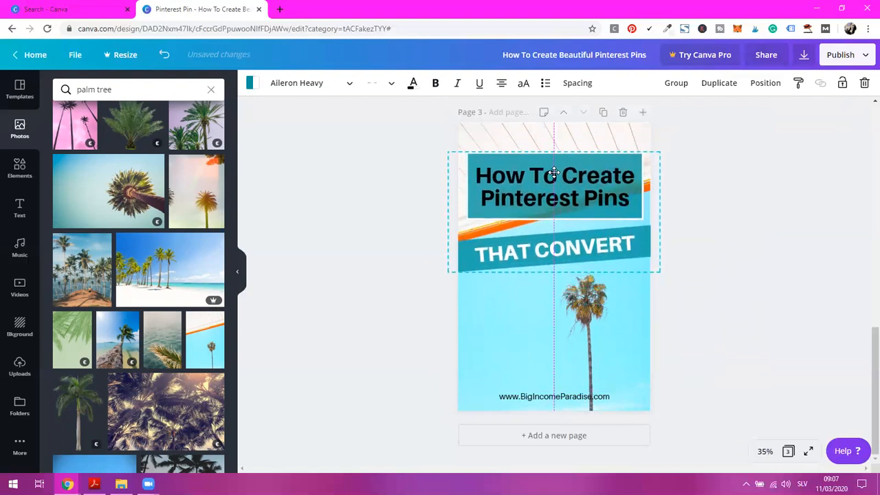
{"action": "left_click", "coordinate": [638, 349]}
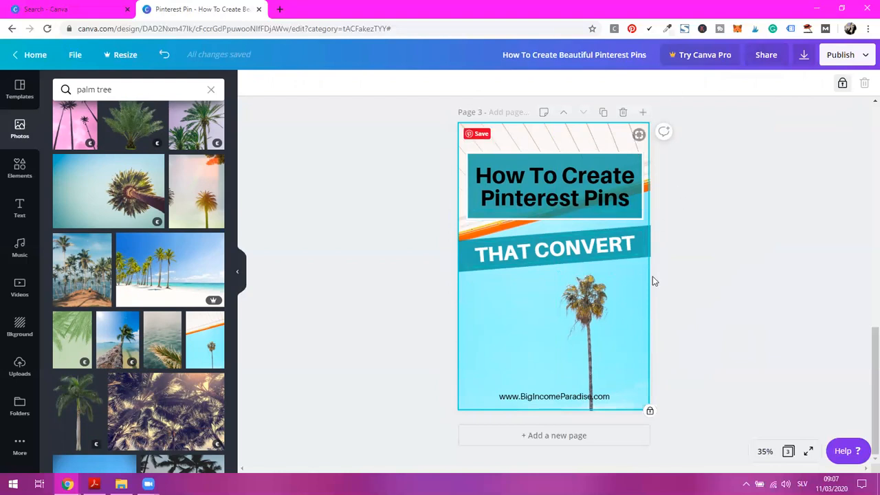
{"action": "left_click_drag", "start_coordinate": [723, 268], "coordinate": [534, 172]}
Unlock and delete the blue-sky palm photo, and look through more palm tree photos for a replacement
{"action": "left_click", "coordinate": [644, 259]}
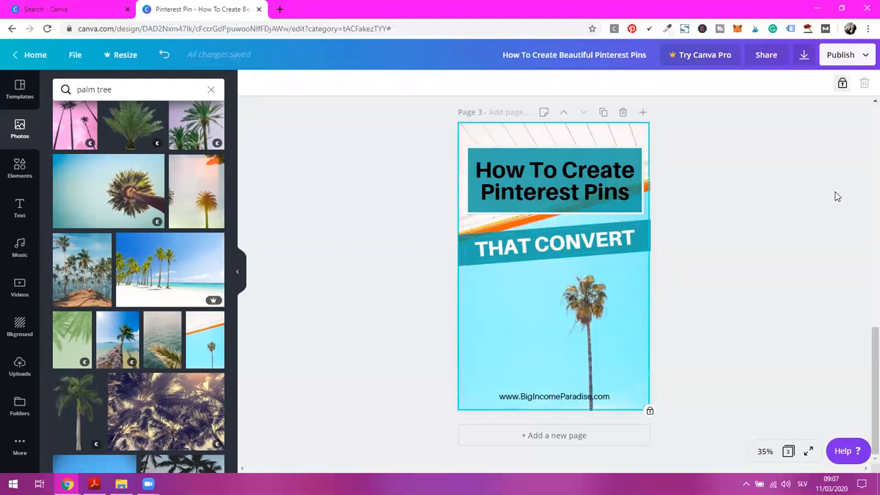
{"action": "left_click", "coordinate": [842, 84]}
{"action": "left_click", "coordinate": [864, 83]}
{"action": "scroll", "coordinate": [136, 341], "scroll_direction": "down", "scroll_amount": 2}
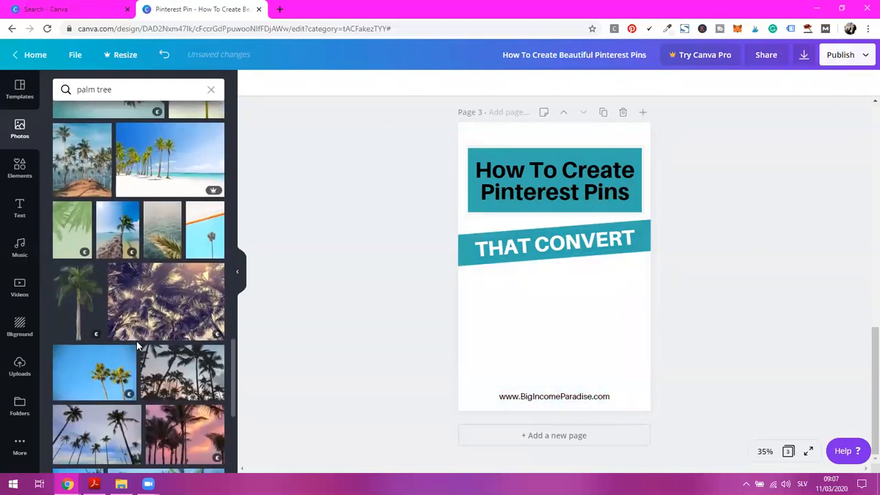
{"action": "scroll", "coordinate": [148, 342], "scroll_direction": "down", "scroll_amount": 1}
{"action": "scroll", "coordinate": [148, 342], "scroll_direction": "down", "scroll_amount": 2}
{"action": "scroll", "coordinate": [157, 333], "scroll_direction": "down", "scroll_amount": 2}
{"action": "scroll", "coordinate": [158, 336], "scroll_direction": "down", "scroll_amount": 4}
{"action": "scroll", "coordinate": [155, 319], "scroll_direction": "up", "scroll_amount": 5}
Search photos for "laptop" and place the free white-desk keyboard photo across the bottom of page 3 at about 1,000 by 670
{"action": "left_click", "coordinate": [114, 86]}
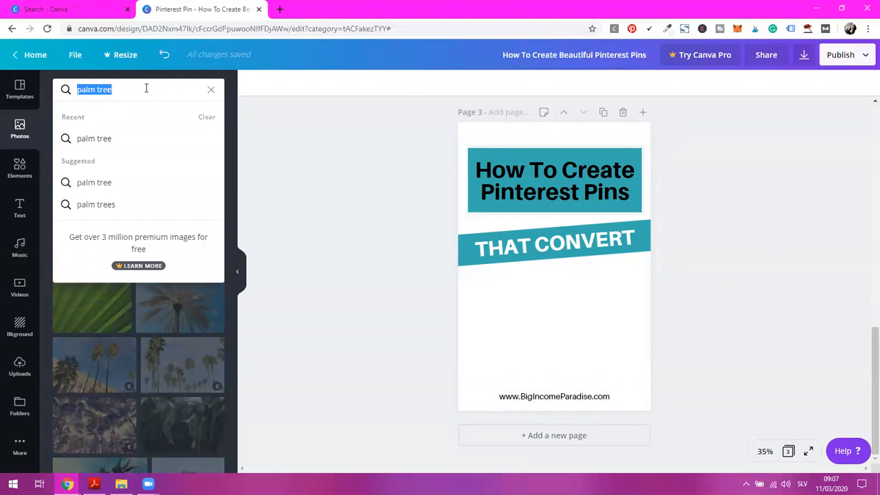
{"action": "type", "text": "laptop"}
{"action": "key", "text": "Return"}
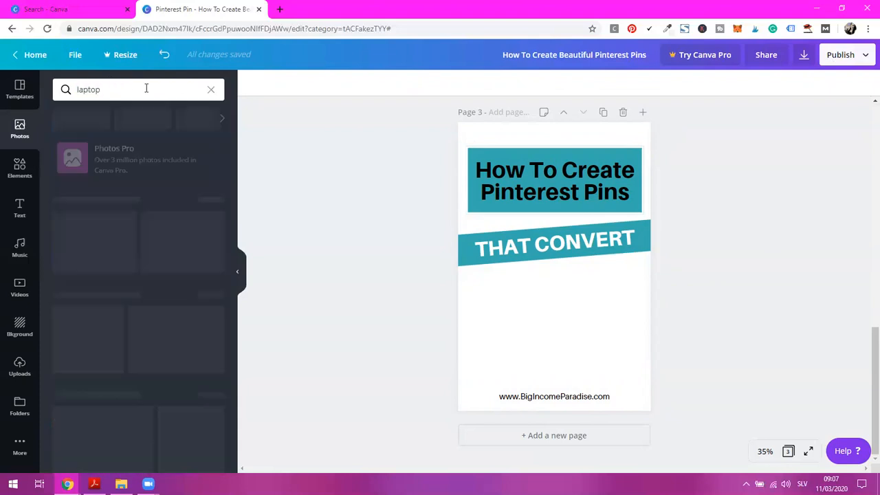
{"action": "scroll", "coordinate": [204, 251], "scroll_direction": "down", "scroll_amount": 1}
{"action": "scroll", "coordinate": [204, 251], "scroll_direction": "down", "scroll_amount": 2}
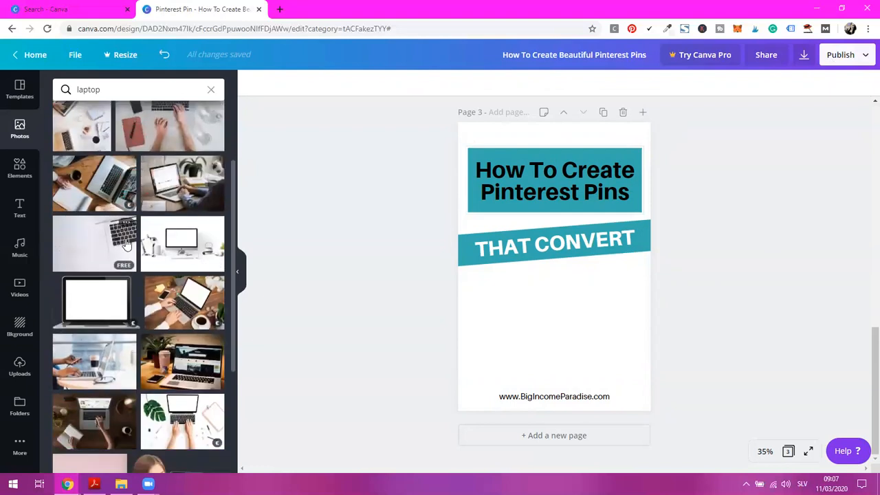
{"action": "left_click_drag", "start_coordinate": [616, 276], "coordinate": [585, 182]}
{"action": "left_click_drag", "start_coordinate": [638, 230], "coordinate": [647, 260]}
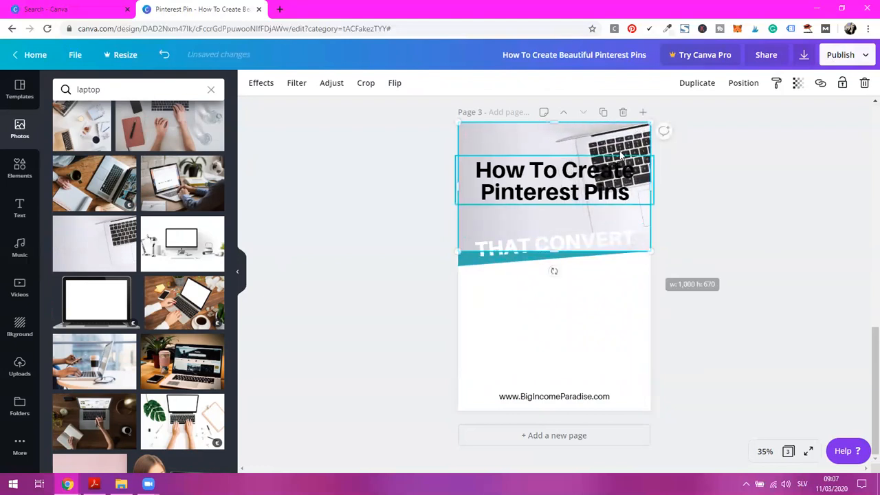
{"action": "left_click_drag", "start_coordinate": [619, 221], "coordinate": [612, 300]}
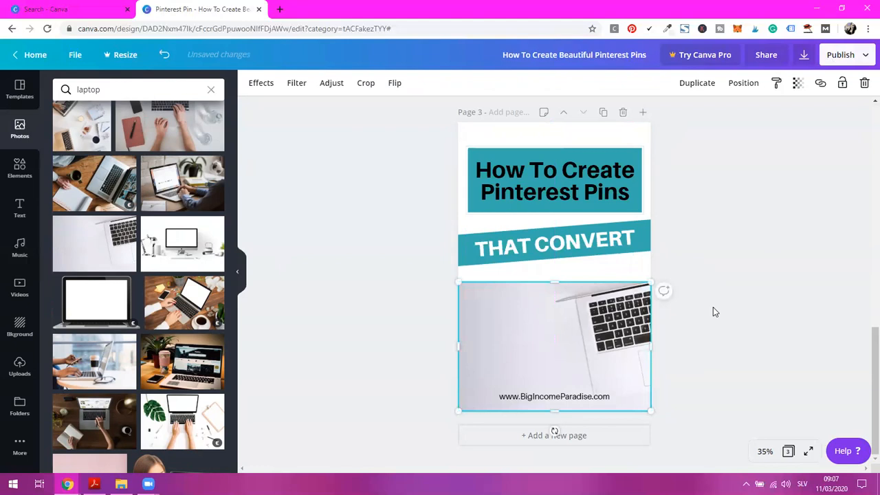
Change the page 3 background from white to the lightest default grey, trying a darker grey along the way
{"action": "left_click", "coordinate": [714, 312]}
{"action": "left_click", "coordinate": [624, 270]}
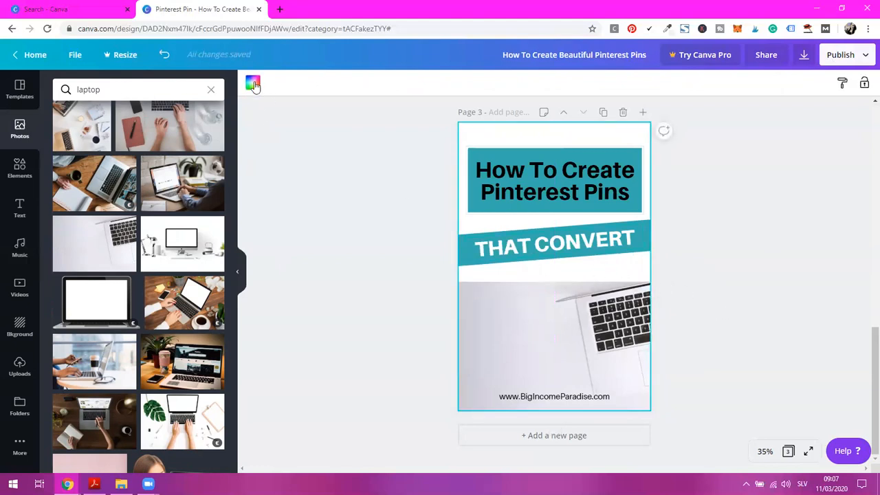
{"action": "left_click", "coordinate": [253, 83]}
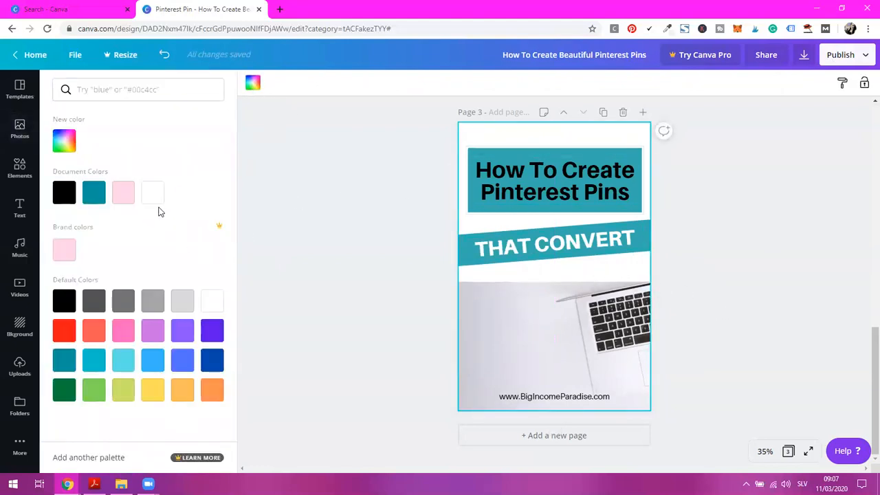
{"action": "left_click", "coordinate": [189, 304]}
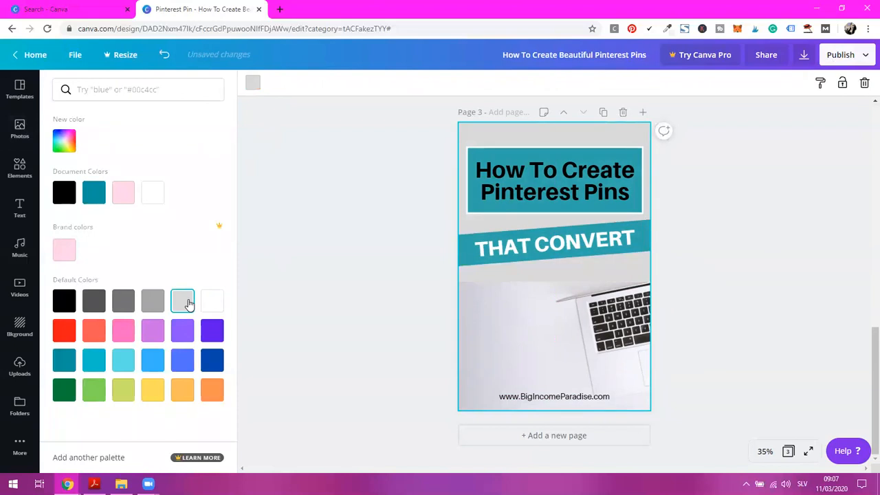
{"action": "left_click", "coordinate": [152, 307]}
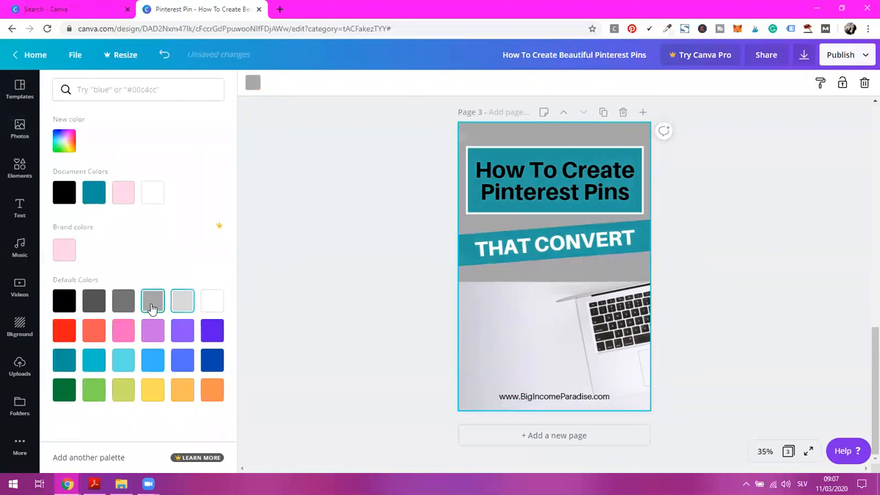
{"action": "left_click", "coordinate": [181, 303]}
{"action": "left_click", "coordinate": [764, 229]}
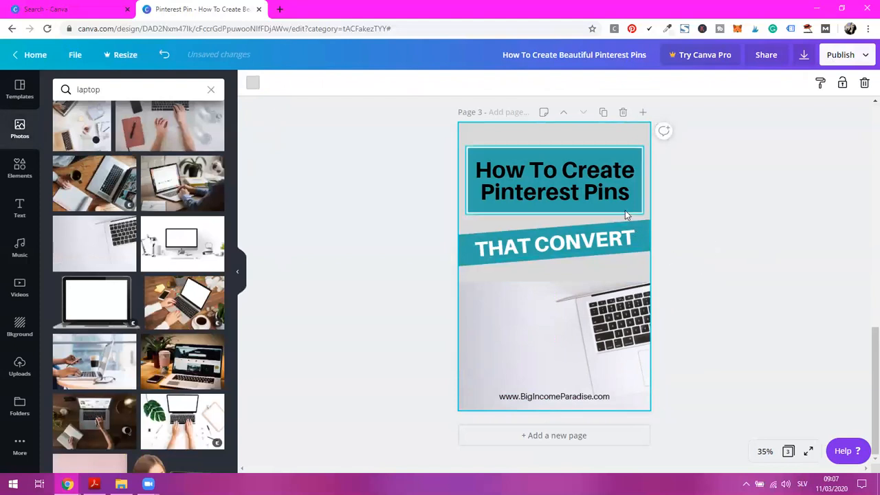
Duplicate page 3, delete the laptop photo from the copy on page 4, and display the full sticker collection
{"action": "left_click", "coordinate": [604, 112]}
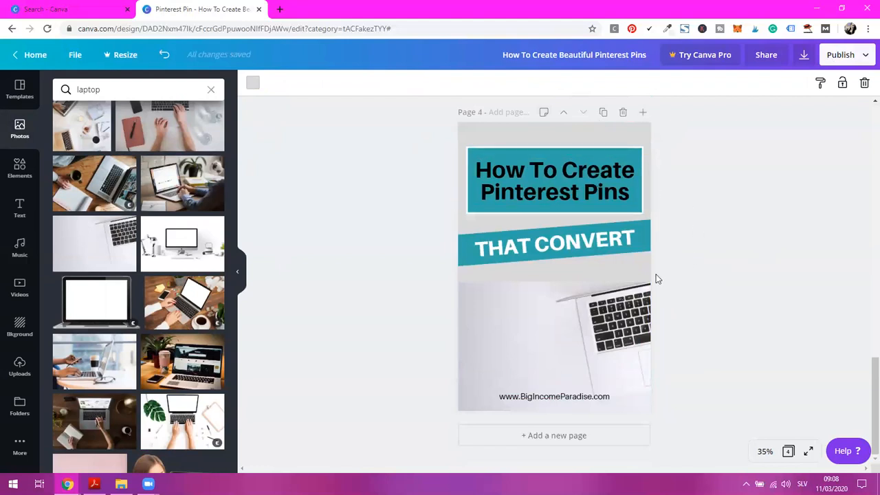
{"action": "left_click", "coordinate": [611, 323]}
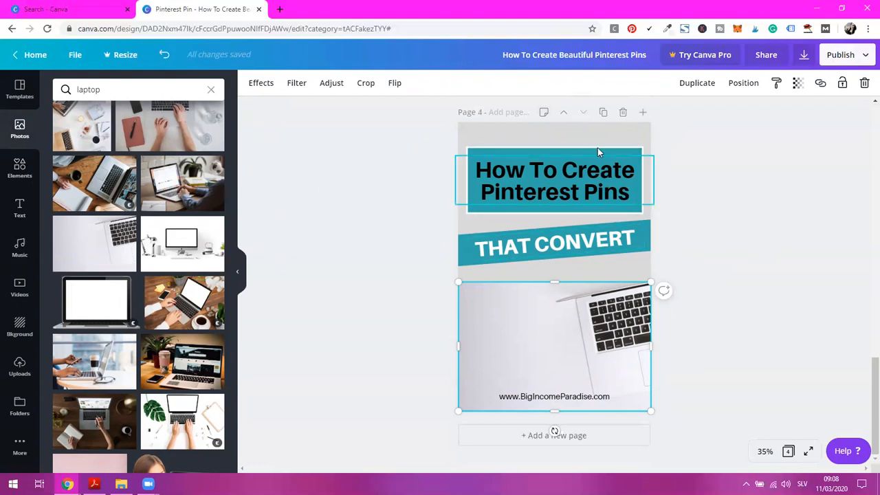
{"action": "left_click", "coordinate": [19, 172]}
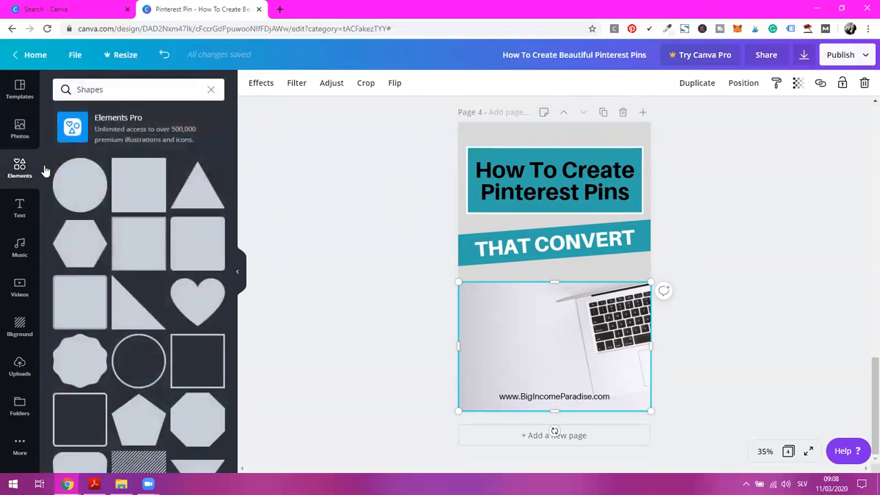
{"action": "left_click", "coordinate": [210, 89]}
{"action": "scroll", "coordinate": [181, 234], "scroll_direction": "down", "scroll_amount": 3}
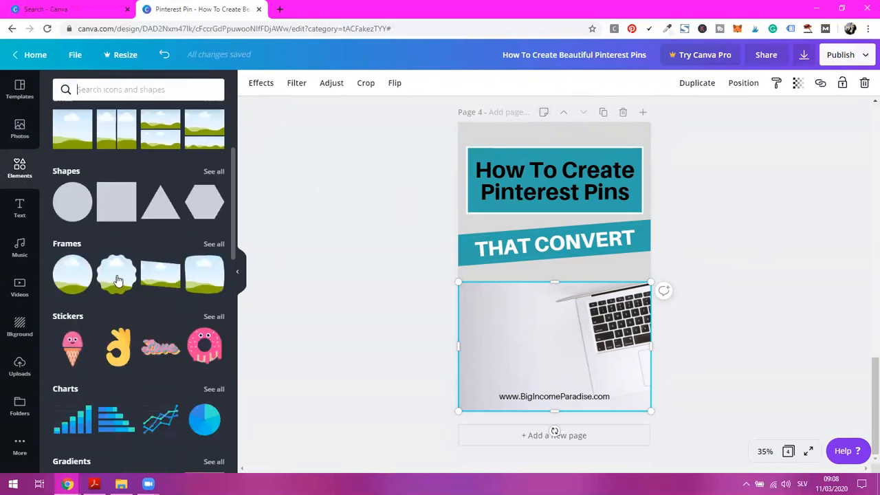
{"action": "left_click", "coordinate": [213, 317]}
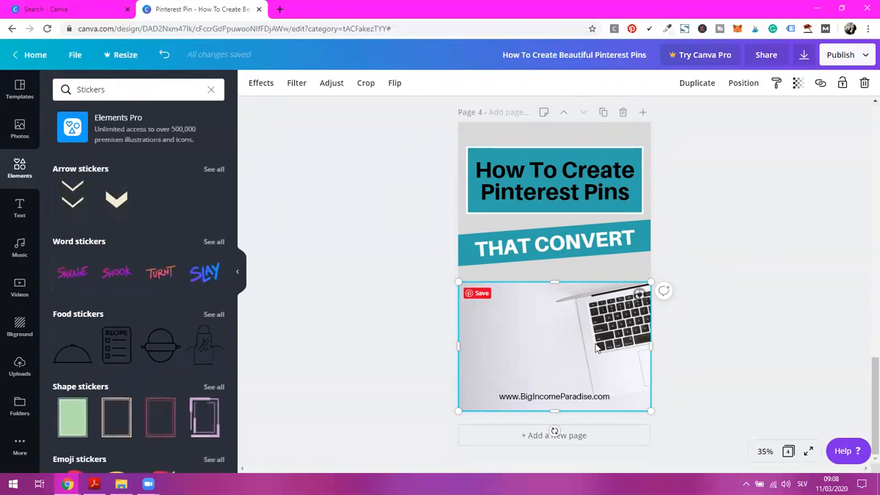
{"action": "key", "text": "Delete"}
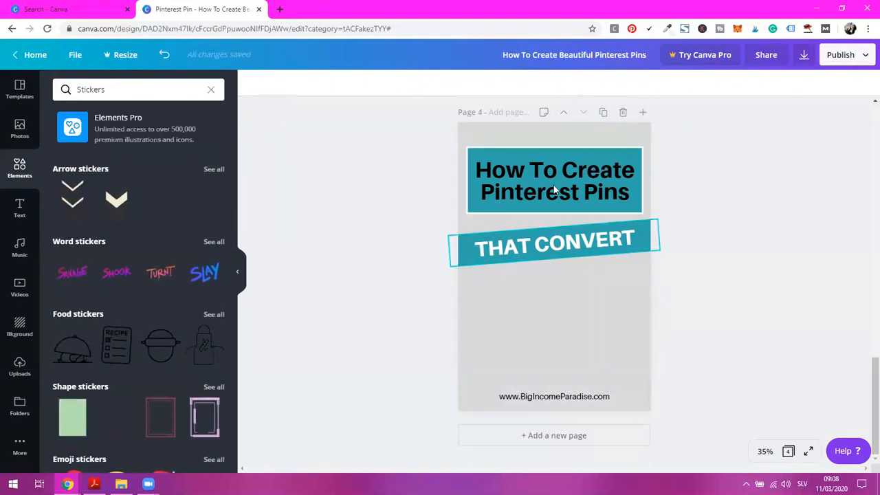
Add the animated thumbs-up post sticker from the social media stickers to page 4, placing it between the tilted band and the website address
{"action": "left_click", "coordinate": [568, 173]}
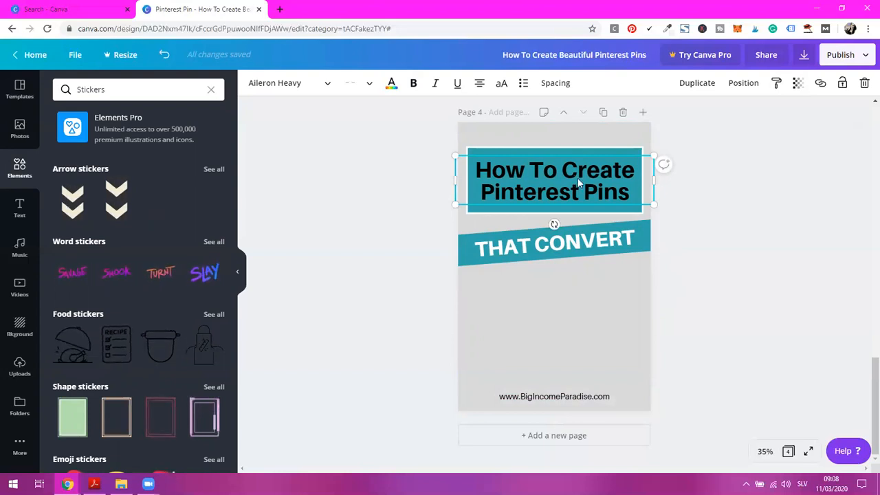
{"action": "left_click", "coordinate": [719, 269]}
{"action": "scroll", "coordinate": [135, 330], "scroll_direction": "down", "scroll_amount": 4}
{"action": "scroll", "coordinate": [133, 342], "scroll_direction": "down", "scroll_amount": 2}
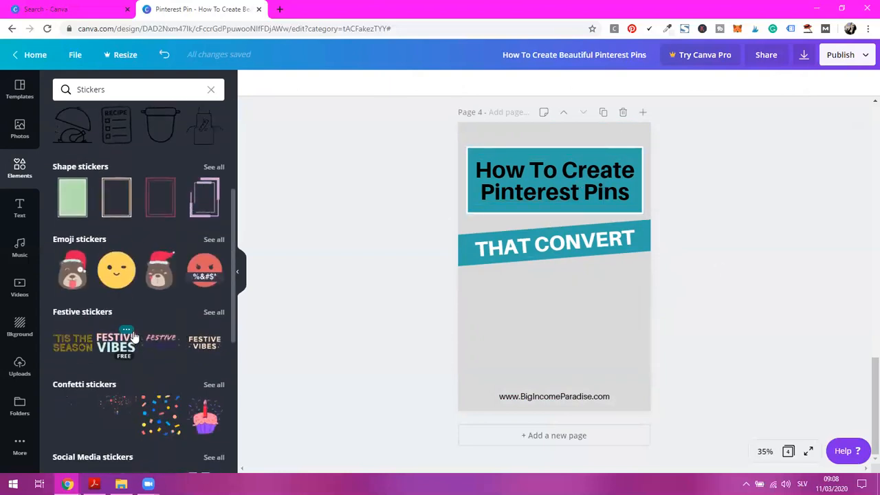
{"action": "scroll", "coordinate": [147, 317], "scroll_direction": "down", "scroll_amount": 4}
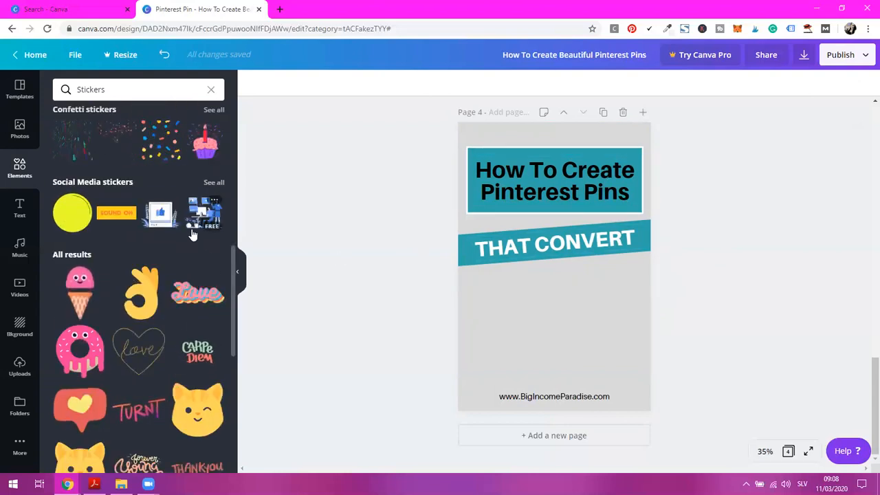
{"action": "left_click", "coordinate": [159, 214]}
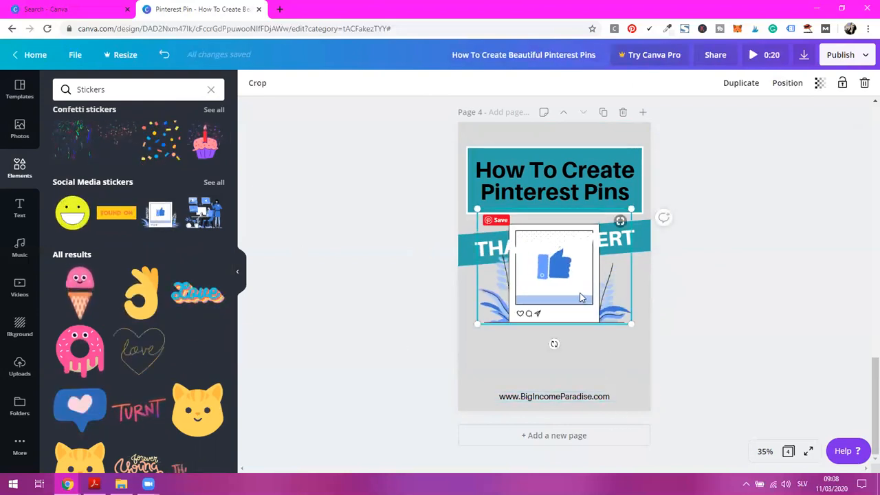
{"action": "left_click_drag", "start_coordinate": [578, 302], "coordinate": [576, 339]}
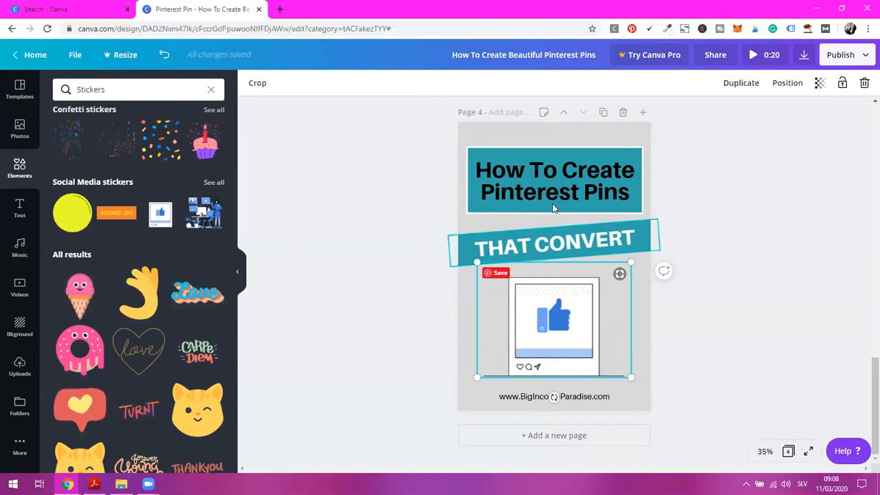
Replace "Pinterest Pins" in the page 4 title with "Instagram Images"
{"action": "left_click", "coordinate": [518, 191]}
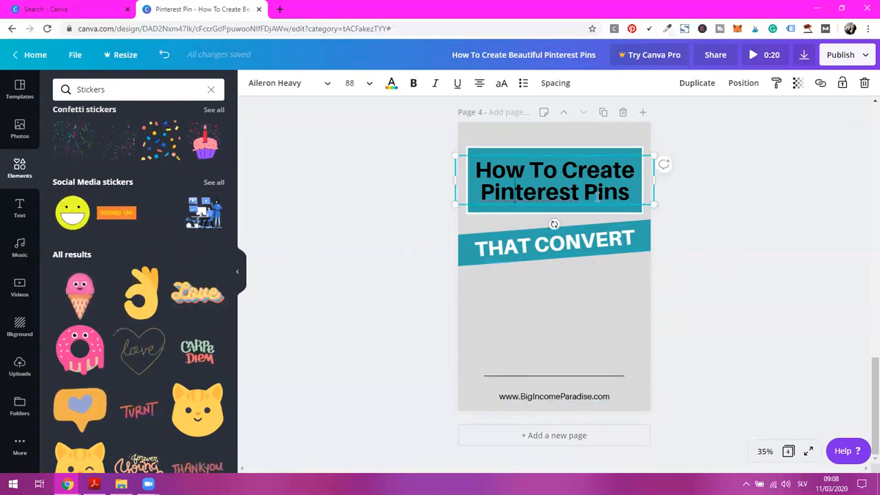
{"action": "left_click_drag", "start_coordinate": [630, 194], "coordinate": [489, 181]}
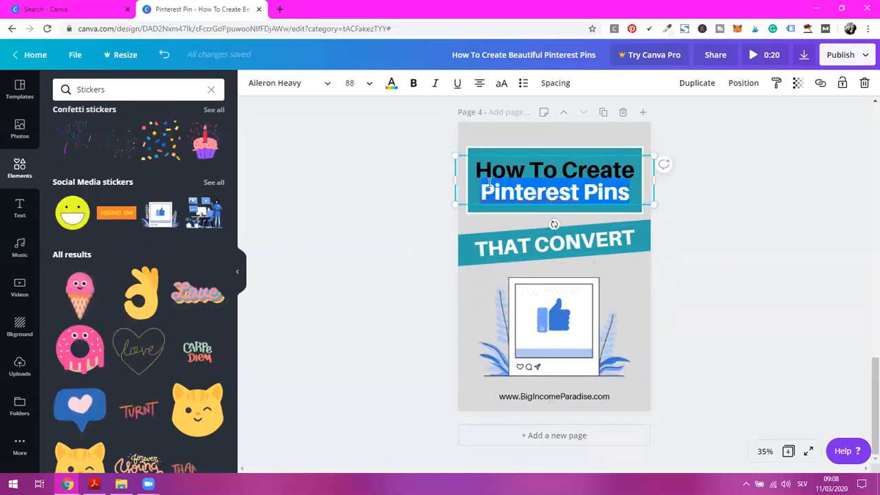
{"action": "type", "text": "Instagram "}
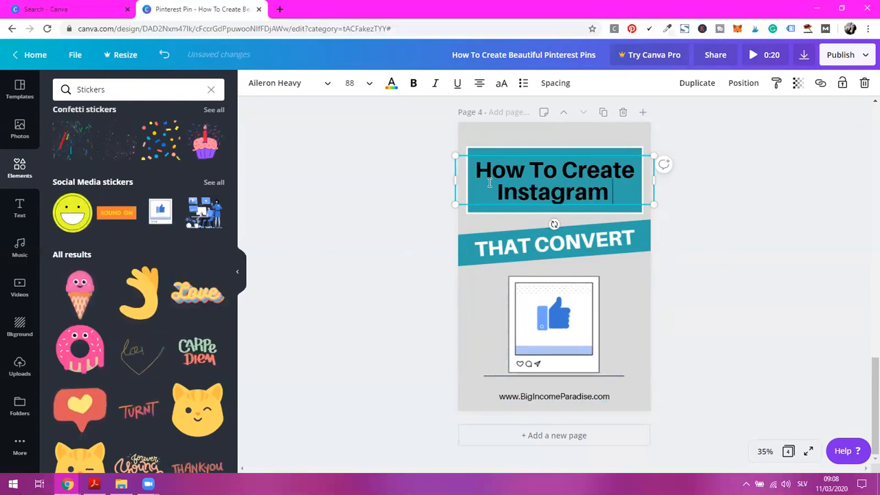
{"action": "type", "text": "Images"}
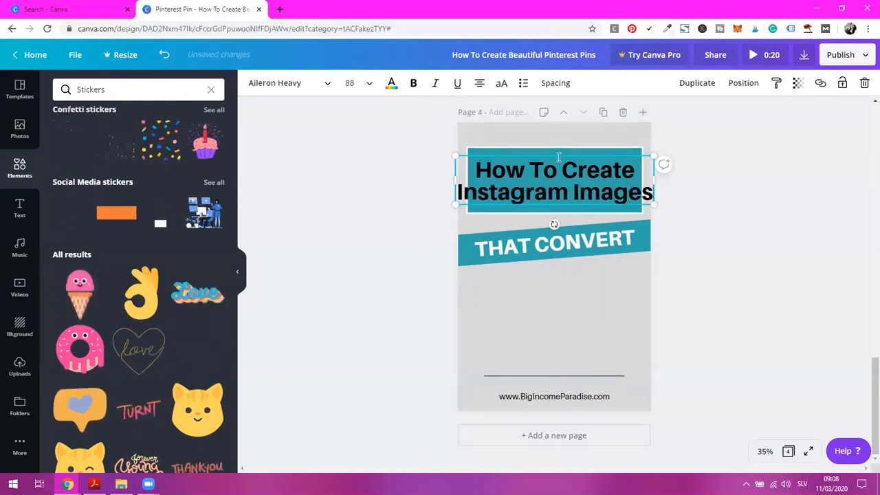
Set the page 4 title's font size to 64, scale it up to 72.5, and centre it inside the teal frame
{"action": "key", "text": "ctrl+a"}
{"action": "left_click", "coordinate": [358, 82]}
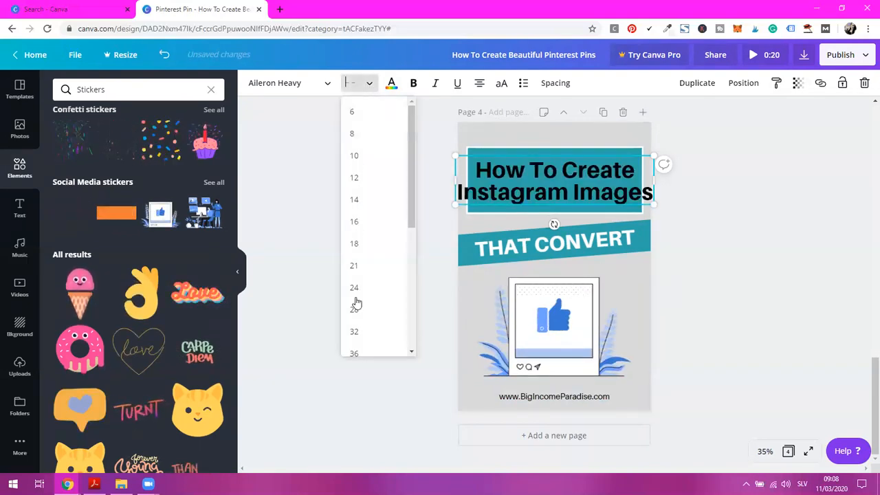
{"action": "scroll", "coordinate": [358, 306], "scroll_direction": "down", "scroll_amount": 5}
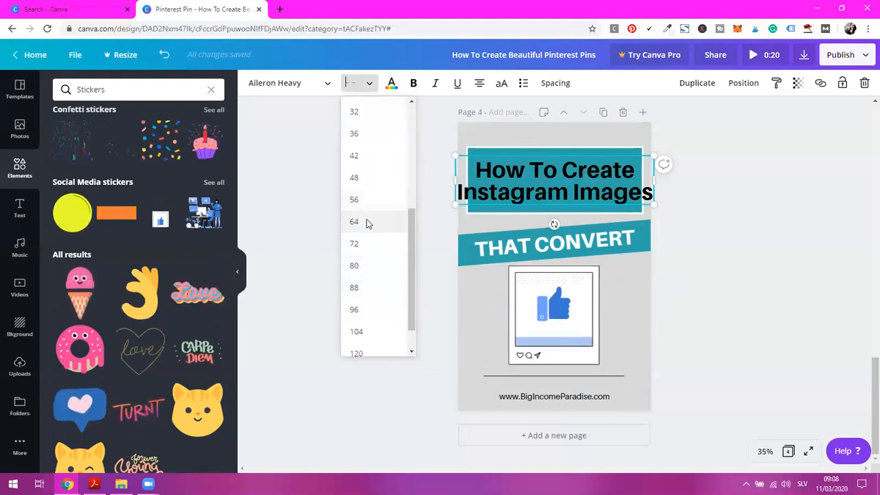
{"action": "left_click", "coordinate": [367, 223]}
{"action": "left_click_drag", "start_coordinate": [654, 192], "coordinate": [680, 198]}
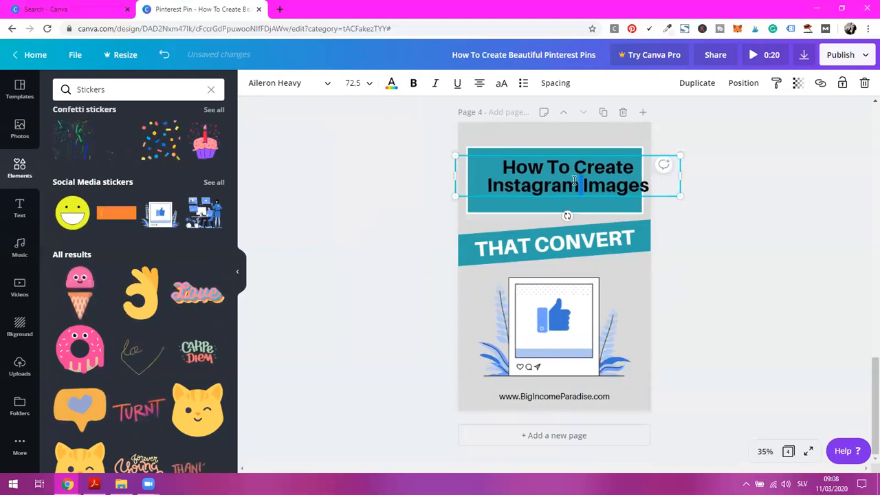
{"action": "mouse_move", "coordinate": [595, 174]}
{"action": "left_mouse_down"}
{"action": "mouse_move", "coordinate": [570, 178]}
{"action": "mouse_move", "coordinate": [580, 179]}
{"action": "left_mouse_up"}
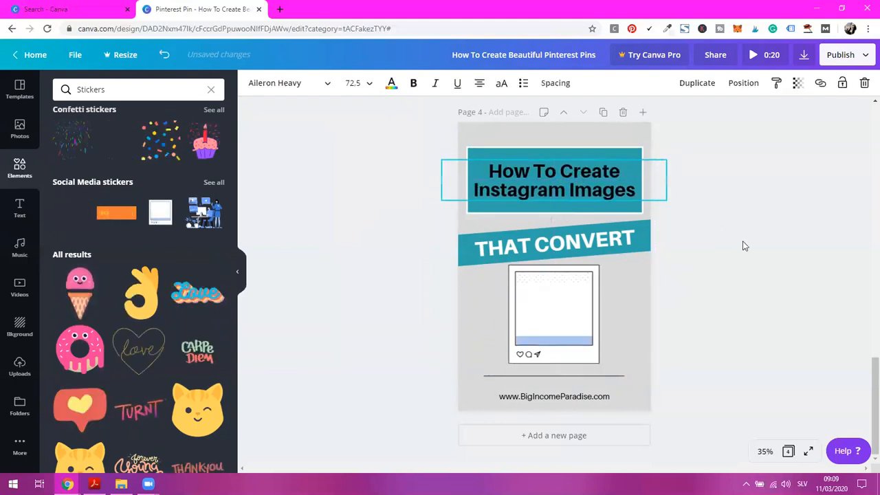
{"action": "left_click", "coordinate": [733, 243]}
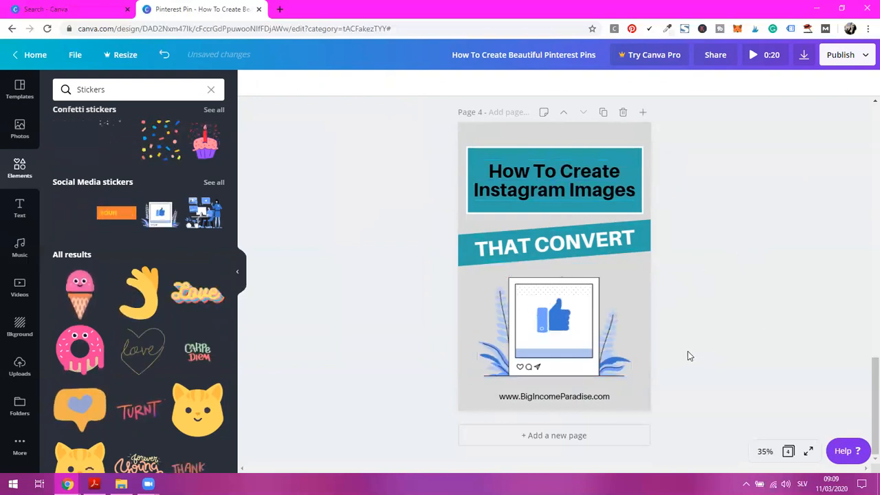
Move the thumbs-up sticker slightly lower on page 4, keeping it horizontally centred
{"action": "left_click_drag", "start_coordinate": [575, 334], "coordinate": [577, 332]}
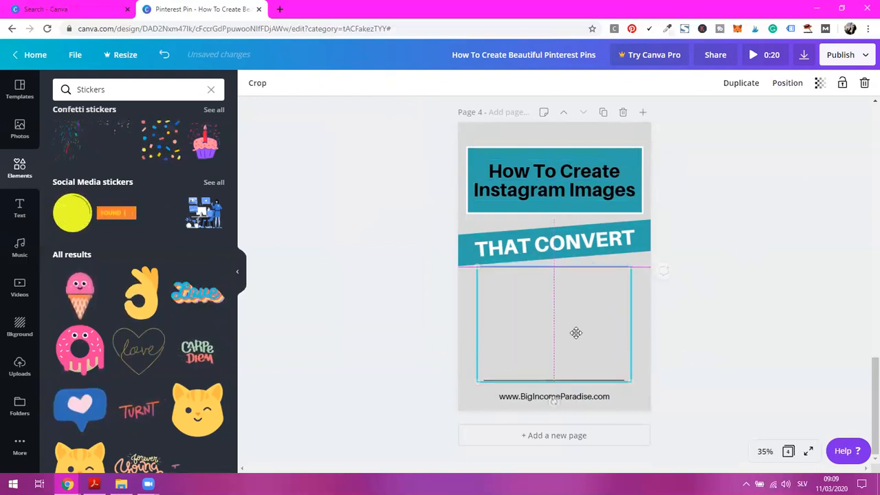
{"action": "left_click_drag", "start_coordinate": [607, 294], "coordinate": [608, 294]}
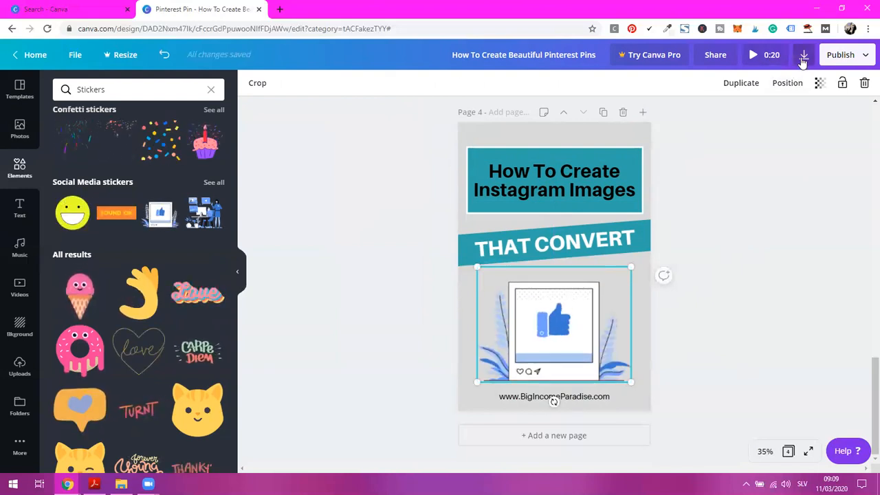
{"action": "left_click", "coordinate": [735, 261]}
Look over the finished pages, open the download options and set the file type to PNG
{"action": "scroll", "coordinate": [720, 270], "scroll_direction": "up", "scroll_amount": 10}
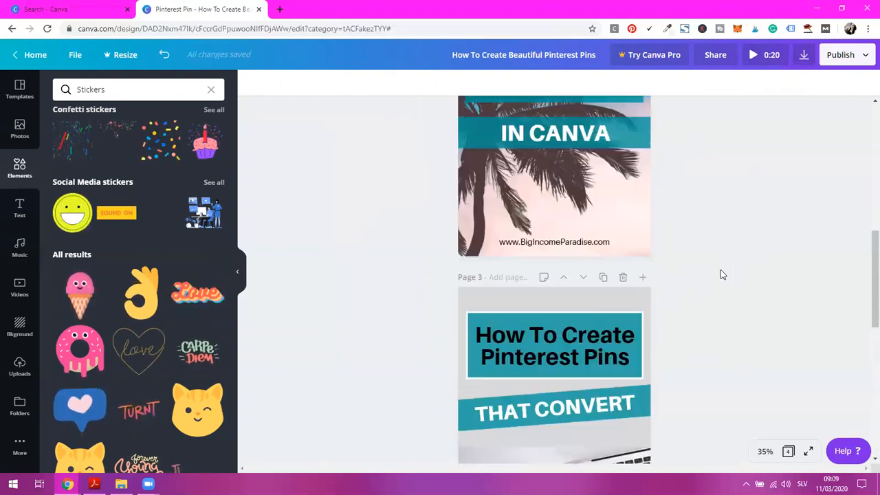
{"action": "scroll", "coordinate": [722, 274], "scroll_direction": "up", "scroll_amount": 3}
{"action": "scroll", "coordinate": [721, 274], "scroll_direction": "down", "scroll_amount": 10}
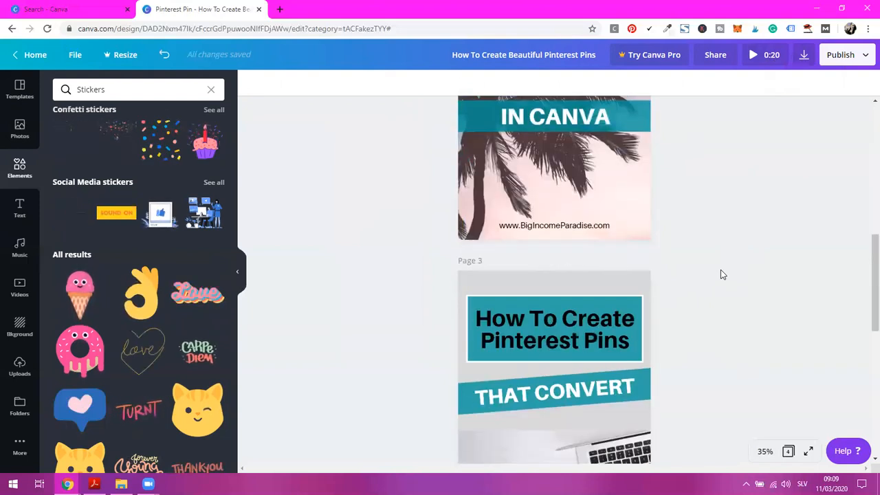
{"action": "scroll", "coordinate": [721, 274], "scroll_direction": "down", "scroll_amount": 3}
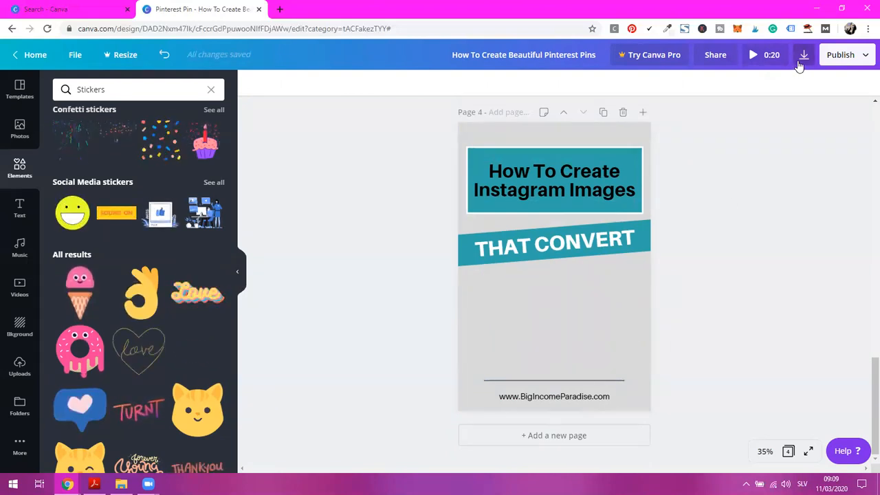
{"action": "scroll", "coordinate": [715, 240], "scroll_direction": "up", "scroll_amount": 6}
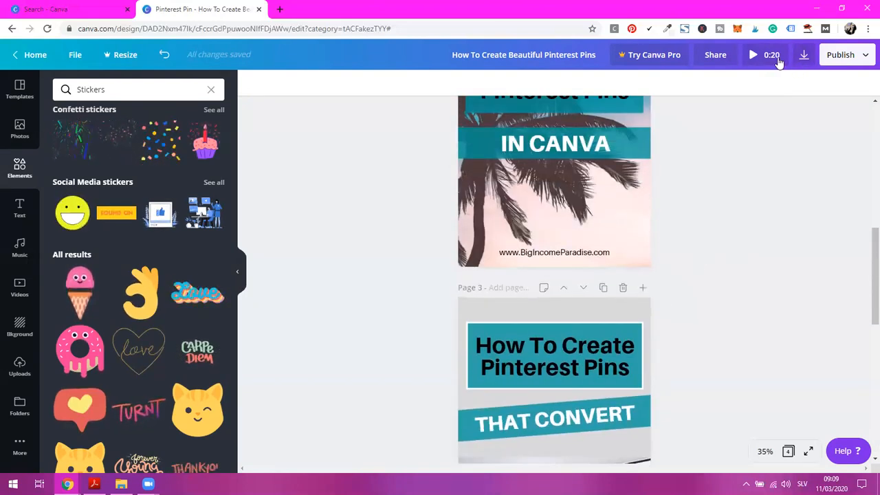
{"action": "left_click", "coordinate": [804, 55]}
{"action": "left_click", "coordinate": [755, 138]}
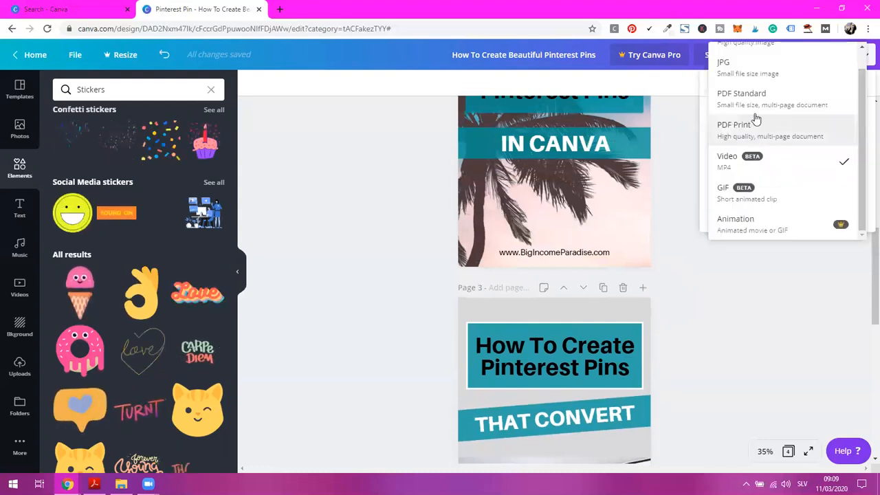
{"action": "scroll", "coordinate": [750, 96], "scroll_direction": "up", "scroll_amount": 2}
{"action": "left_click", "coordinate": [748, 60]}
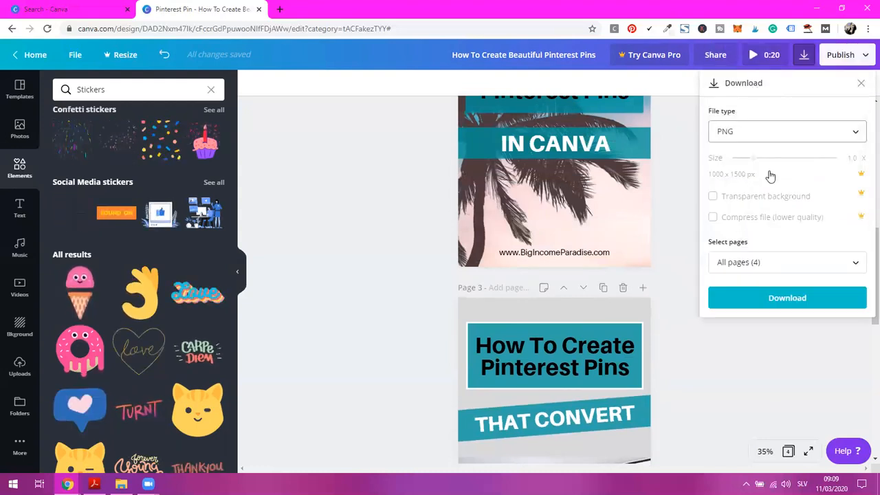
Select pages 1 to 3 for the PNG download, confirm the page selection, and close the download options
{"action": "left_click", "coordinate": [777, 268]}
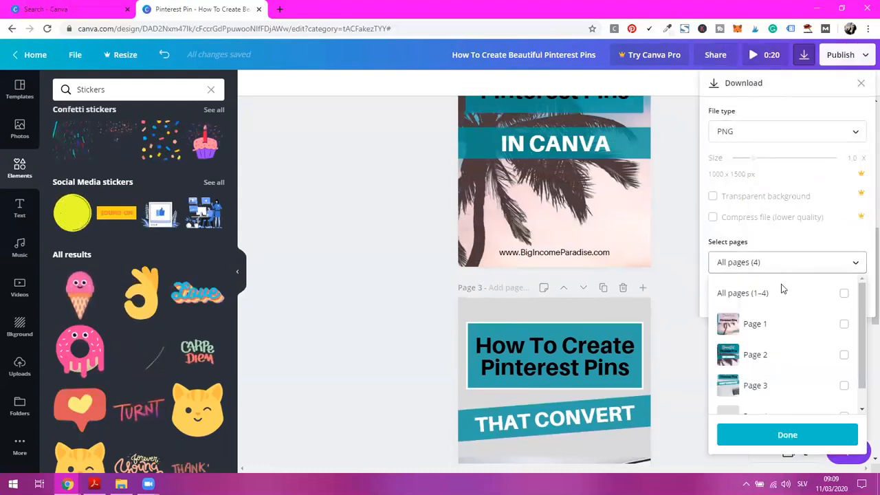
{"action": "left_click", "coordinate": [777, 328]}
{"action": "left_click", "coordinate": [770, 359]}
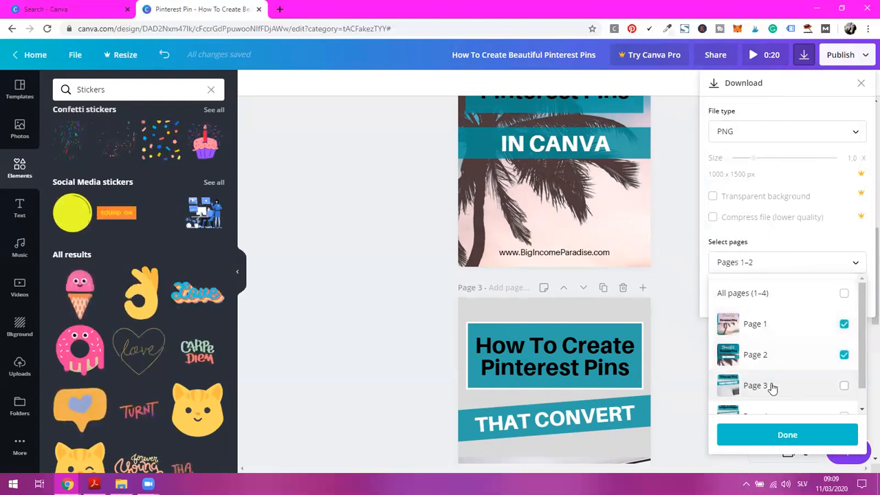
{"action": "scroll", "coordinate": [763, 378], "scroll_direction": "down", "scroll_amount": 1}
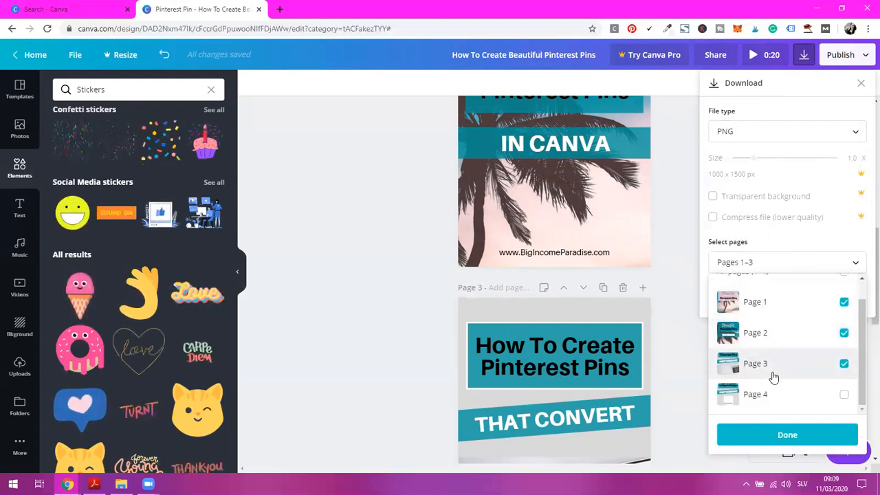
{"action": "left_click", "coordinate": [780, 435]}
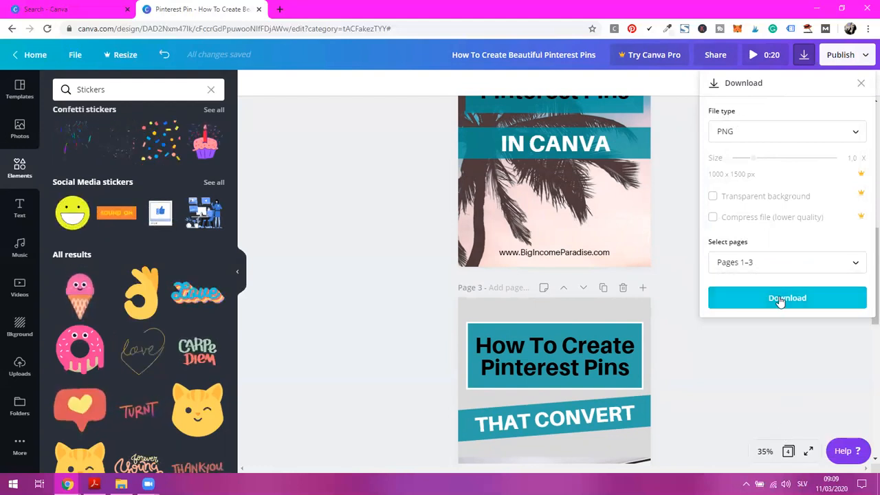
{"action": "left_click", "coordinate": [683, 97]}
Download only page 4, the Instagram Images design with the animated sticker, as a video
{"action": "scroll", "coordinate": [687, 271], "scroll_direction": "down", "scroll_amount": 7}
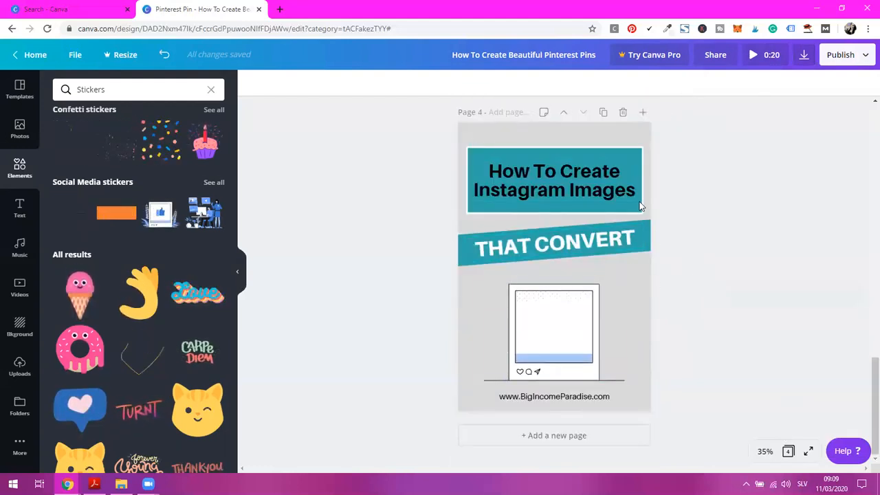
{"action": "left_click", "coordinate": [804, 55]}
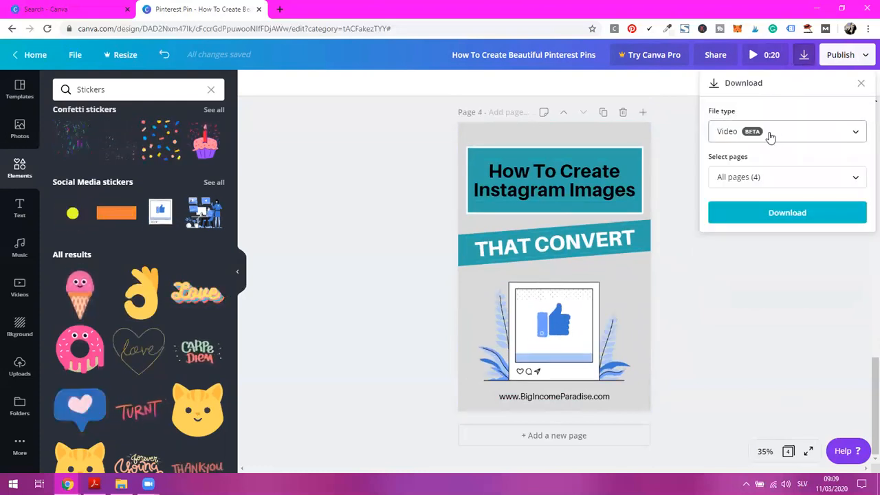
{"action": "left_click", "coordinate": [780, 176]}
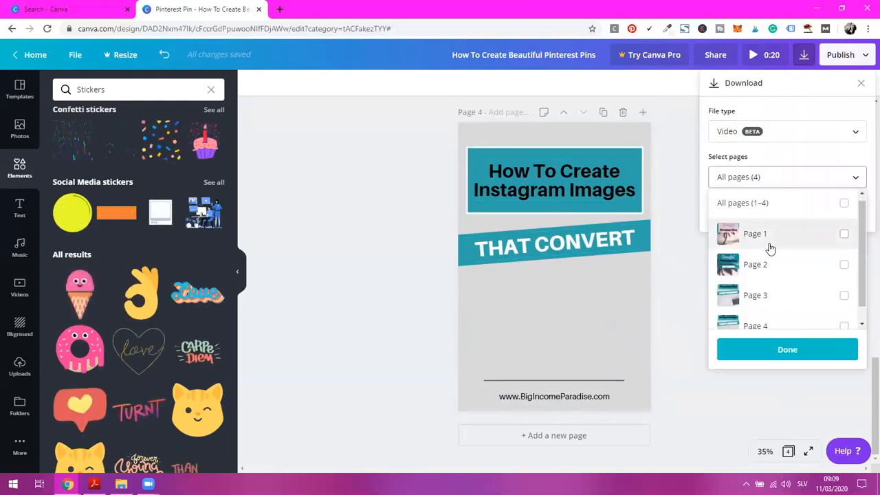
{"action": "scroll", "coordinate": [779, 313], "scroll_direction": "down", "scroll_amount": 1}
{"action": "left_click", "coordinate": [777, 311]}
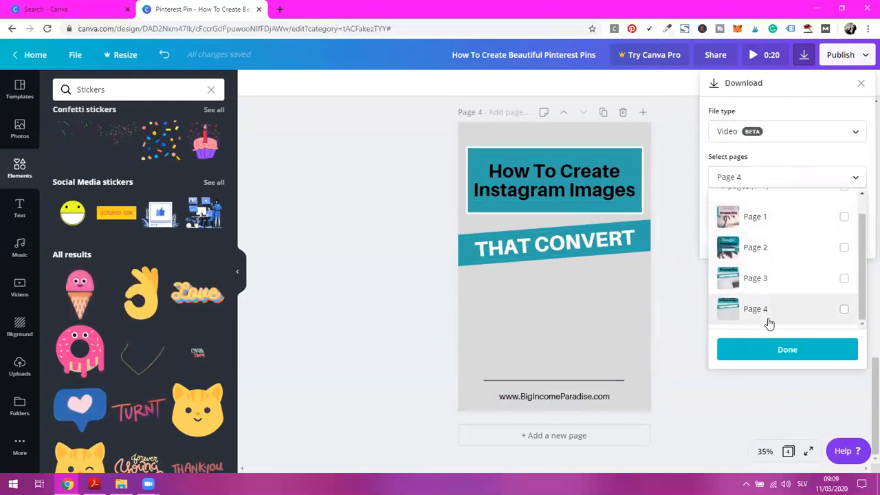
{"action": "left_click", "coordinate": [798, 352]}
{"action": "left_click", "coordinate": [778, 215]}
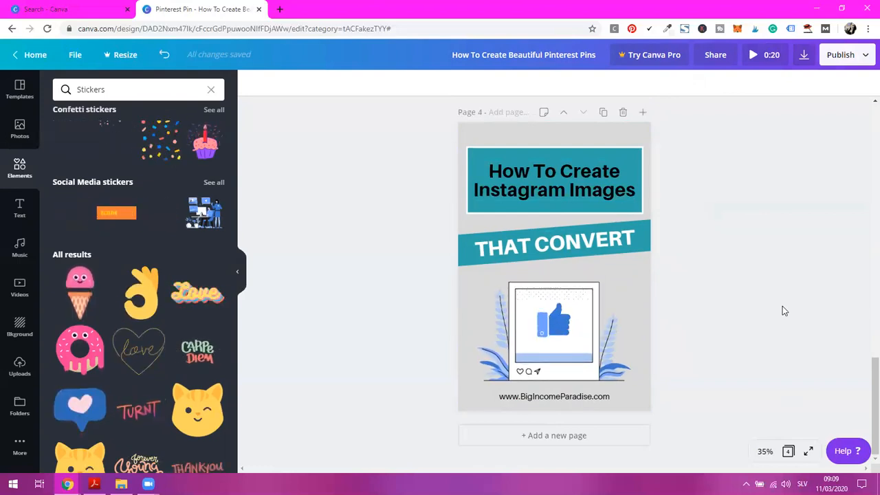
Look over all four finished pages, comparing their titles, backgrounds and layouts
{"action": "scroll", "coordinate": [660, 287], "scroll_direction": "up", "scroll_amount": 1}
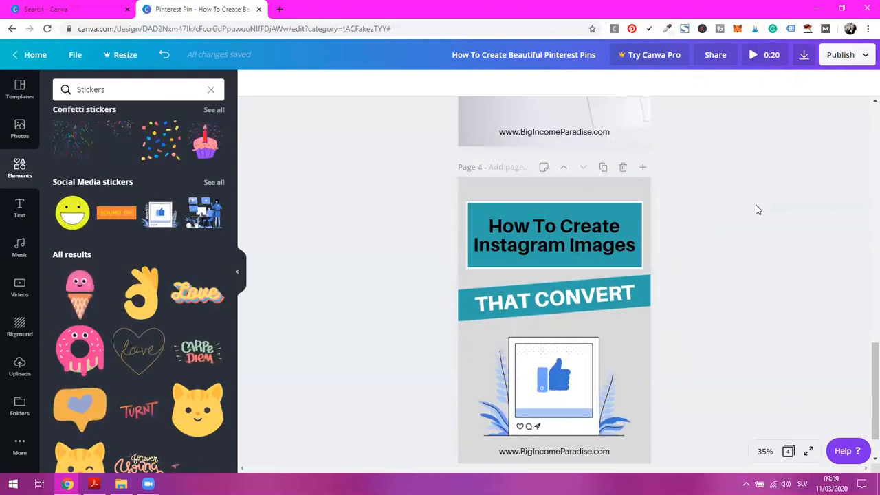
{"action": "scroll", "coordinate": [685, 203], "scroll_direction": "up", "scroll_amount": 10}
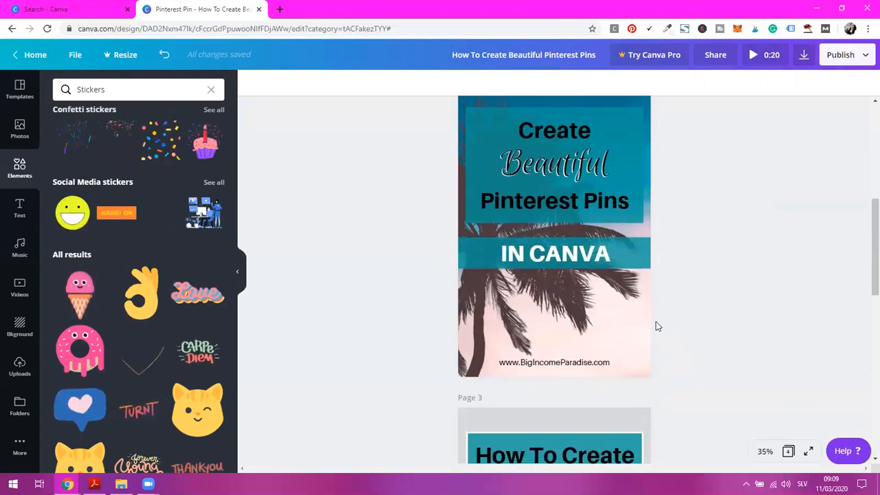
{"action": "scroll", "coordinate": [656, 326], "scroll_direction": "up", "scroll_amount": 6}
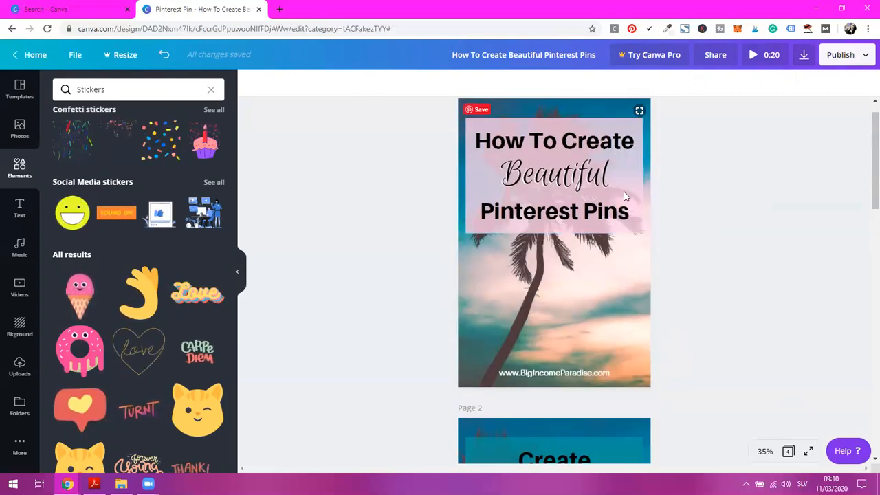
{"action": "scroll", "coordinate": [594, 275], "scroll_direction": "down", "scroll_amount": 1}
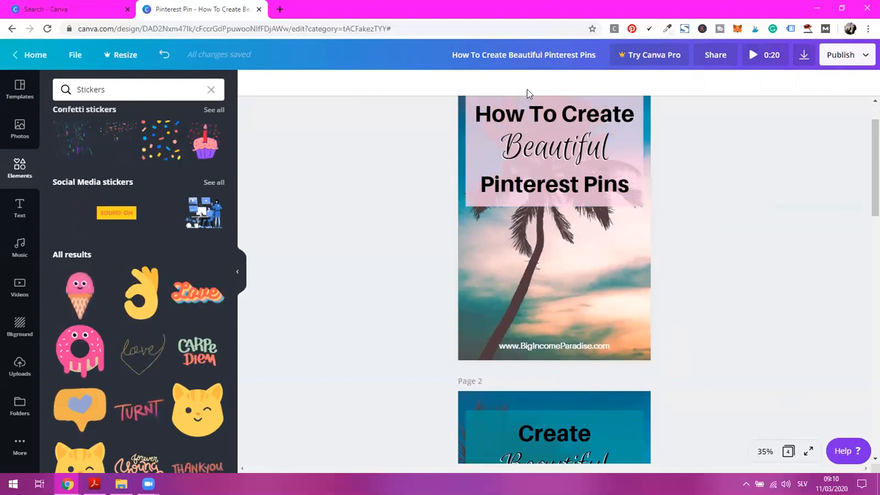
{"action": "scroll", "coordinate": [657, 207], "scroll_direction": "down", "scroll_amount": 6}
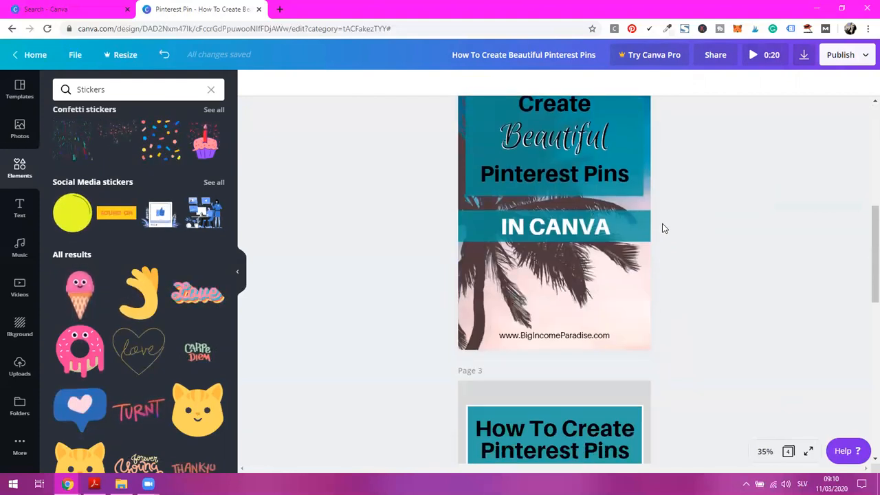
{"action": "scroll", "coordinate": [605, 234], "scroll_direction": "down", "scroll_amount": 5}
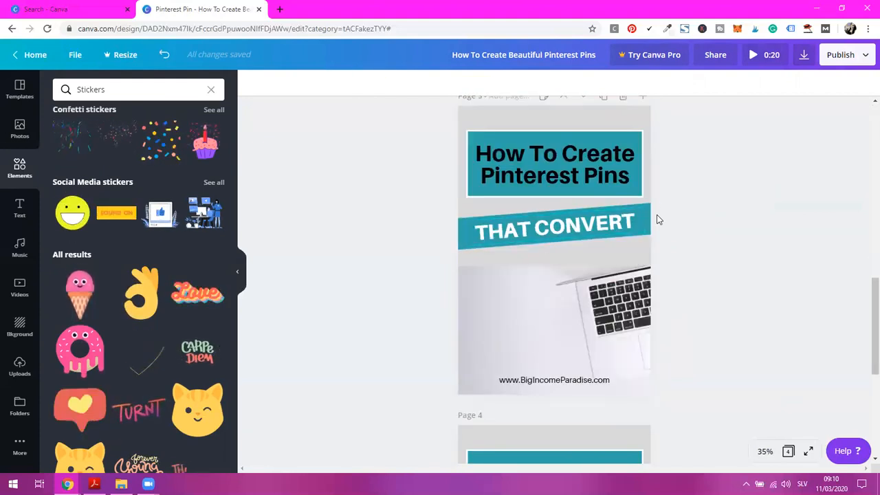
{"action": "scroll", "coordinate": [660, 322], "scroll_direction": "down", "scroll_amount": 5}
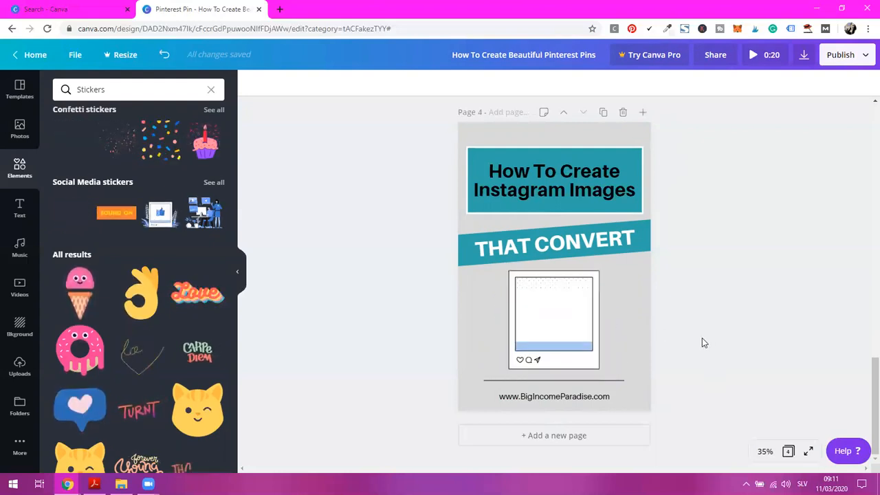
{"action": "scroll", "coordinate": [726, 312], "scroll_direction": "up", "scroll_amount": 2}
{"action": "scroll", "coordinate": [726, 311], "scroll_direction": "up", "scroll_amount": 15}
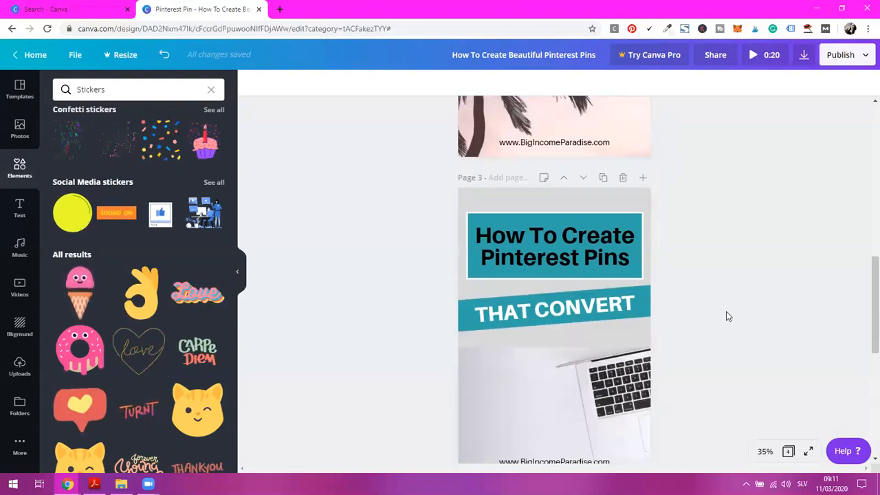